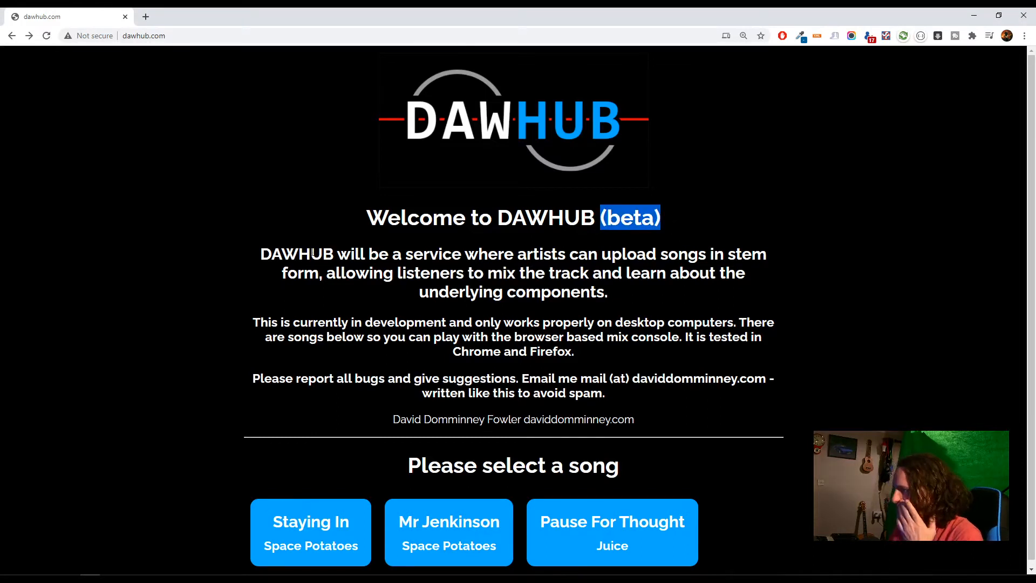
Step: Read the welcome text, the notes on the browser-based mix console, and the instructions for reporting bugs and suggestions
click(275, 252)
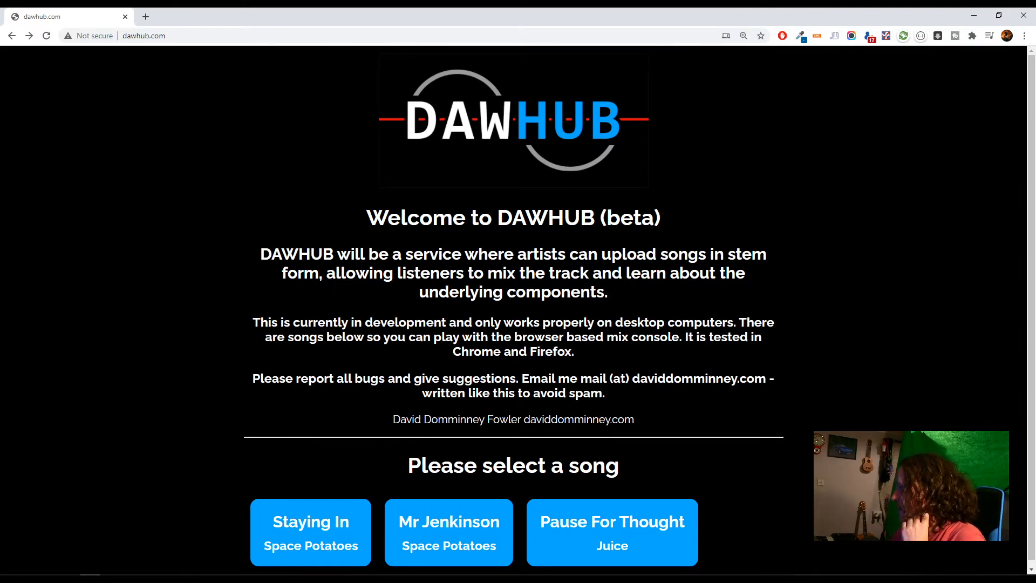
drag(369, 272, 710, 294)
click(637, 295)
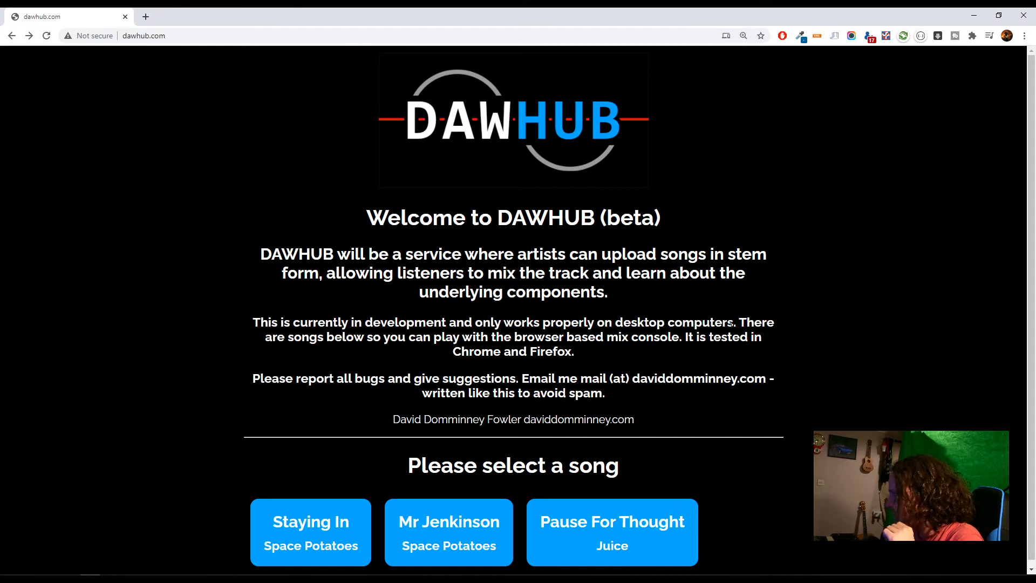
drag(423, 337, 679, 345)
click(602, 338)
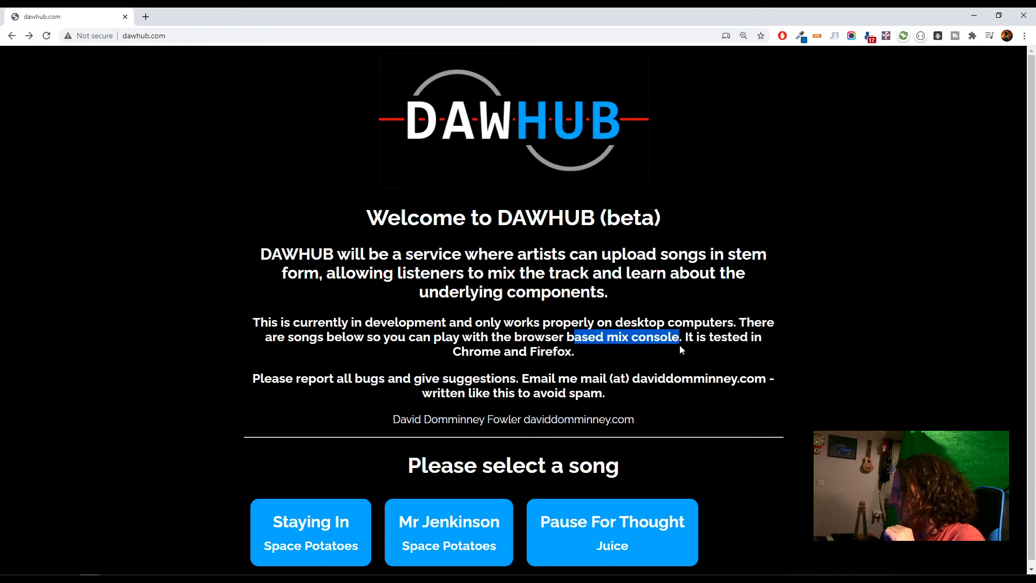
click(688, 355)
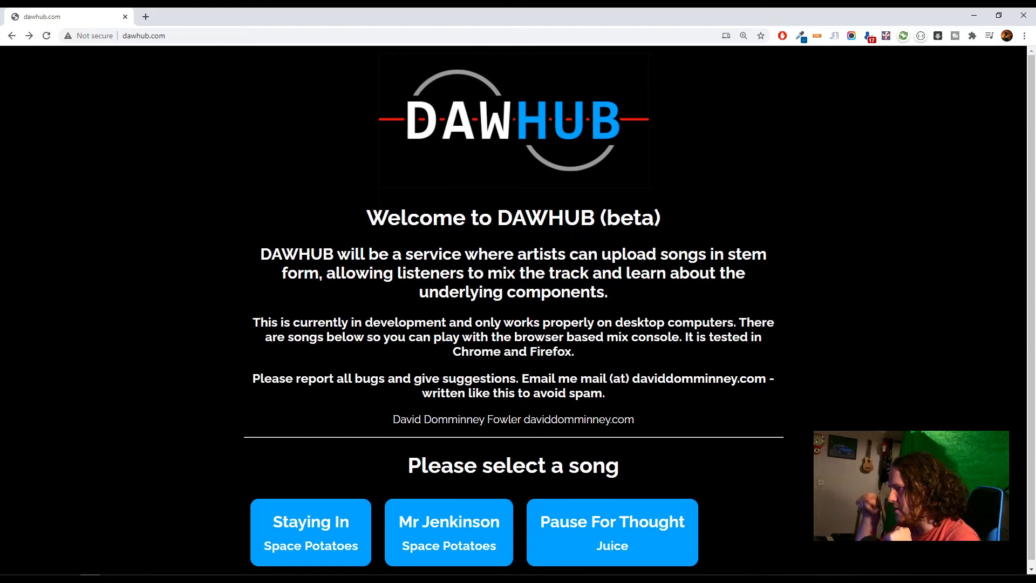
drag(252, 377, 648, 378)
click(593, 379)
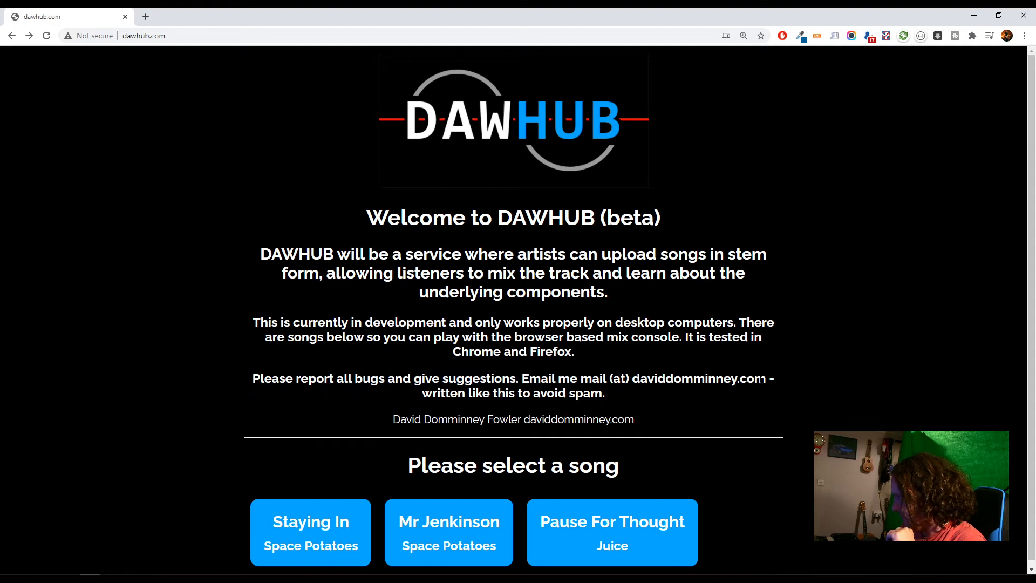
drag(766, 378, 581, 378)
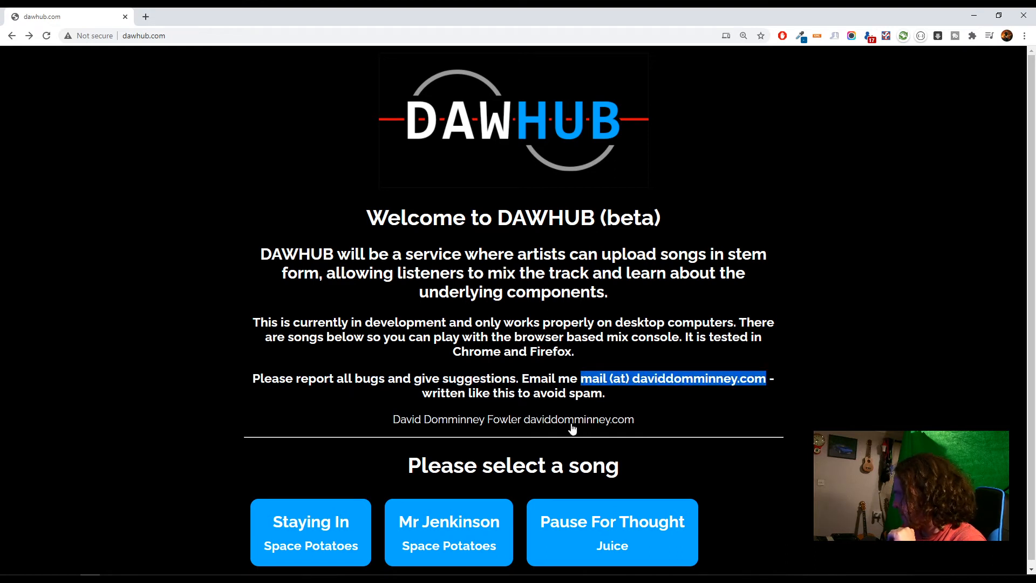
click(150, 430)
Step: Open the song "Staying In" by Space Potatoes in the mix console
scroll(196, 423, down, 1)
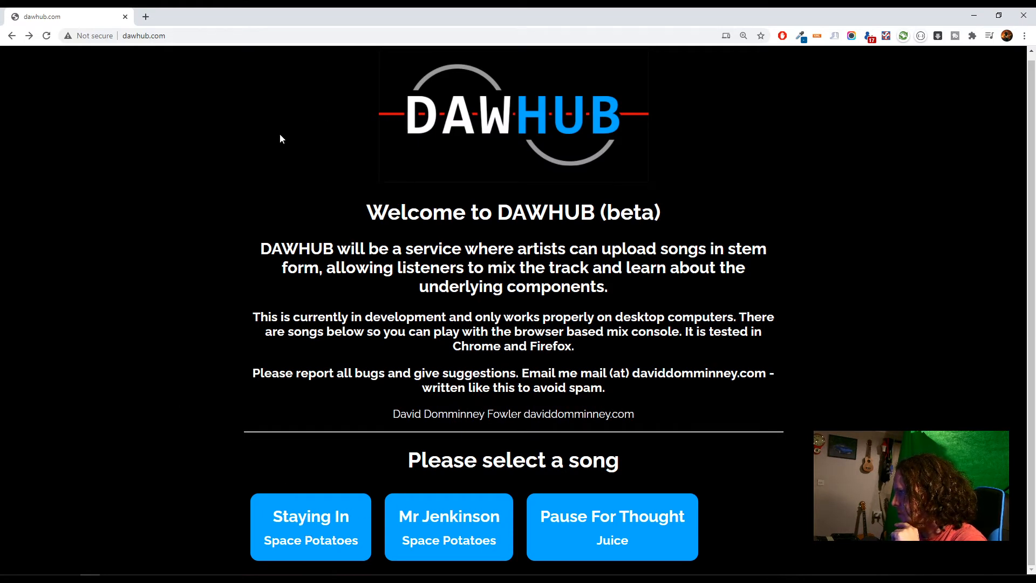
click(305, 527)
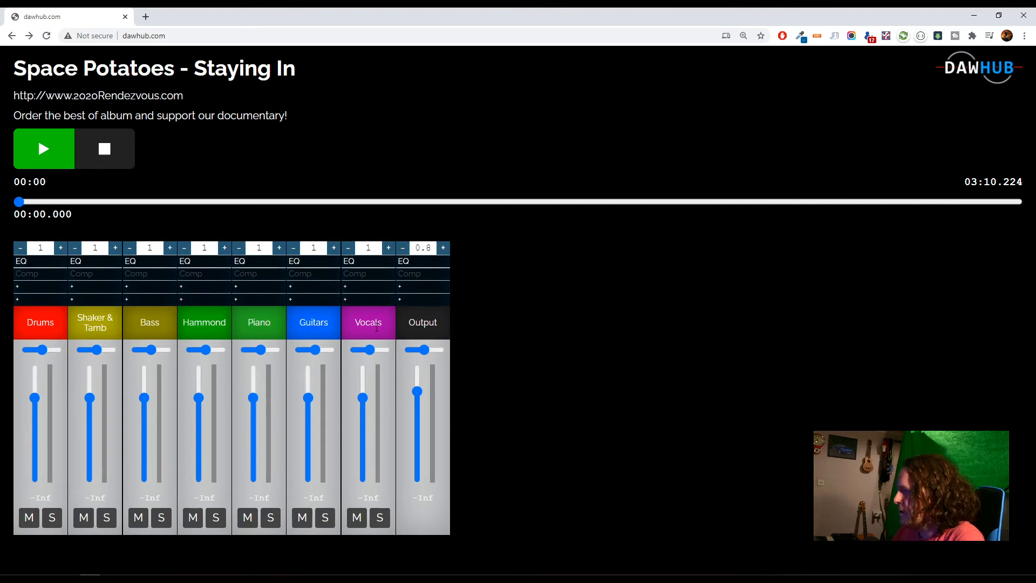
Step: Toggle mute on and off on the Drums channel, and do the same with its solo
click(30, 519)
click(29, 517)
click(52, 519)
click(52, 520)
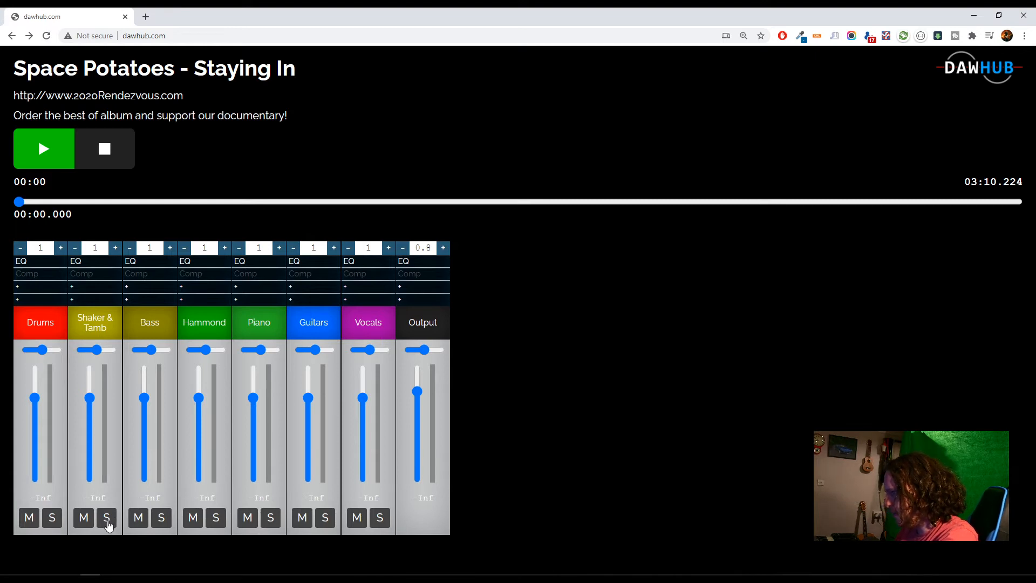
Step: Solo the Shaker & Tamb, Drums and Bass channels together, and clear the solos again
click(106, 519)
click(51, 518)
click(162, 518)
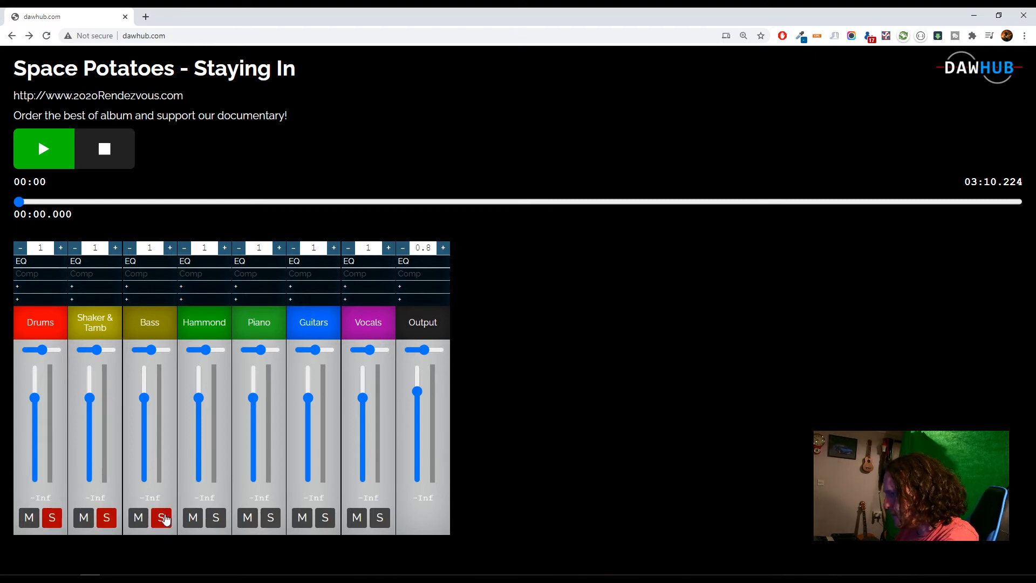
click(106, 519)
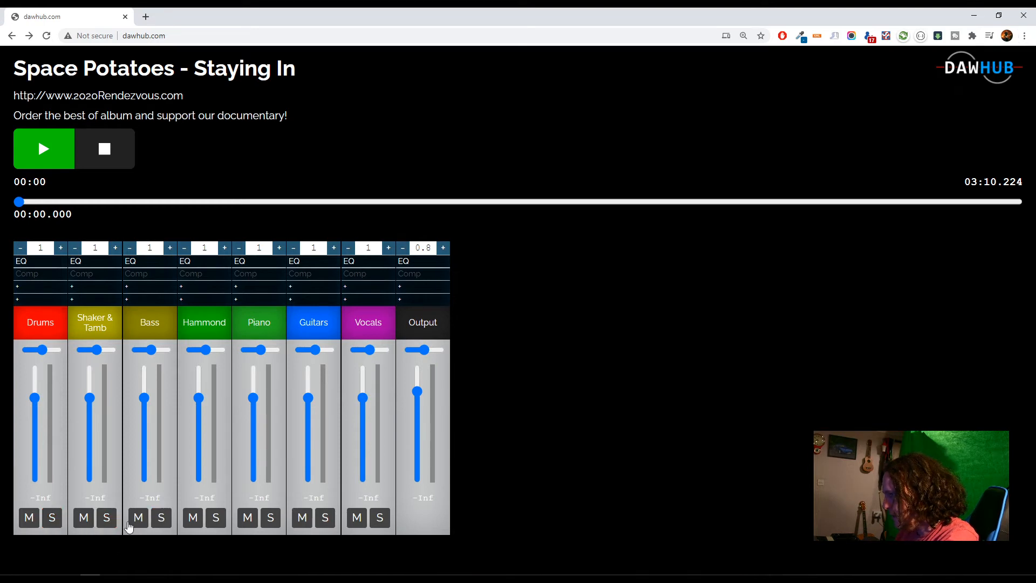
Step: Solo Drums, Shaker & Tamb and Bass together, replace them with a solo on Vocals alone, and clear it
click(52, 519)
click(106, 519)
click(161, 519)
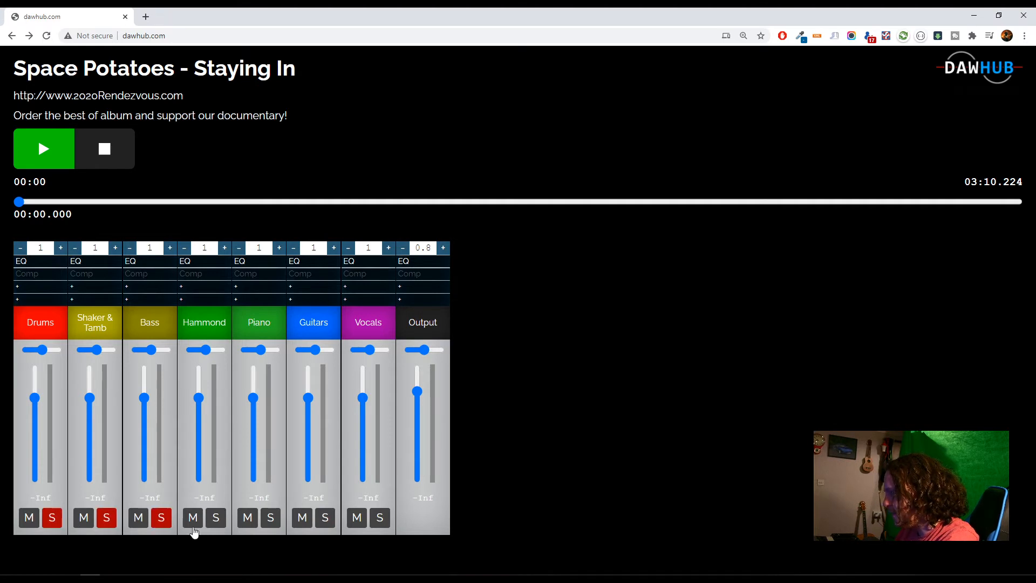
click(380, 518)
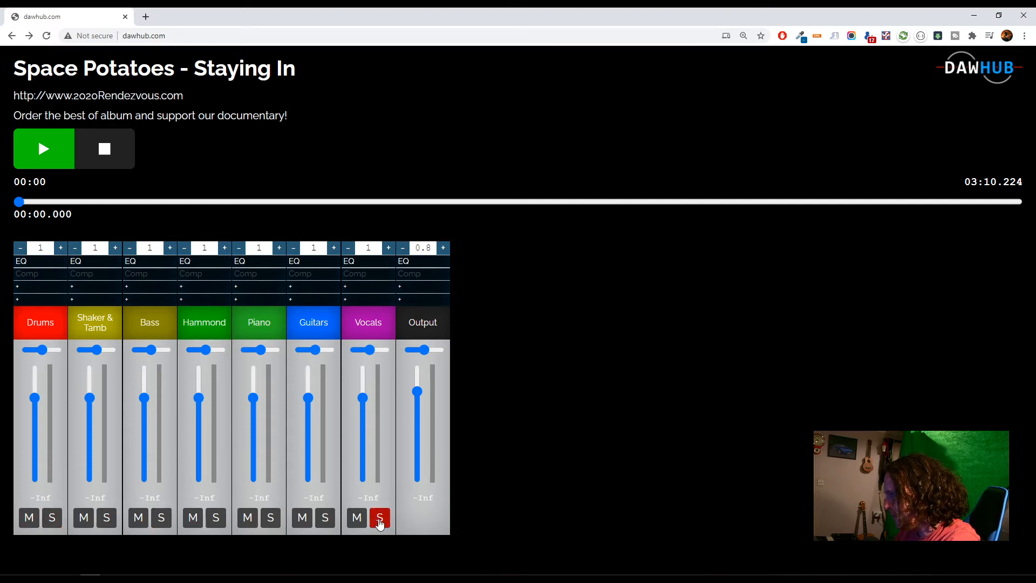
click(384, 519)
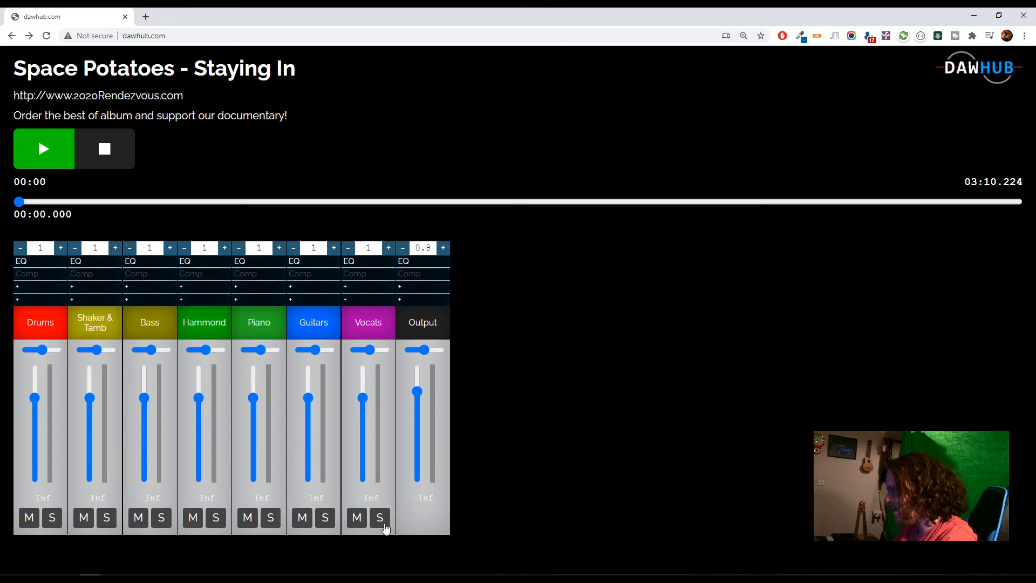
Step: Start playing the song and lower the Output fader slightly
click(31, 153)
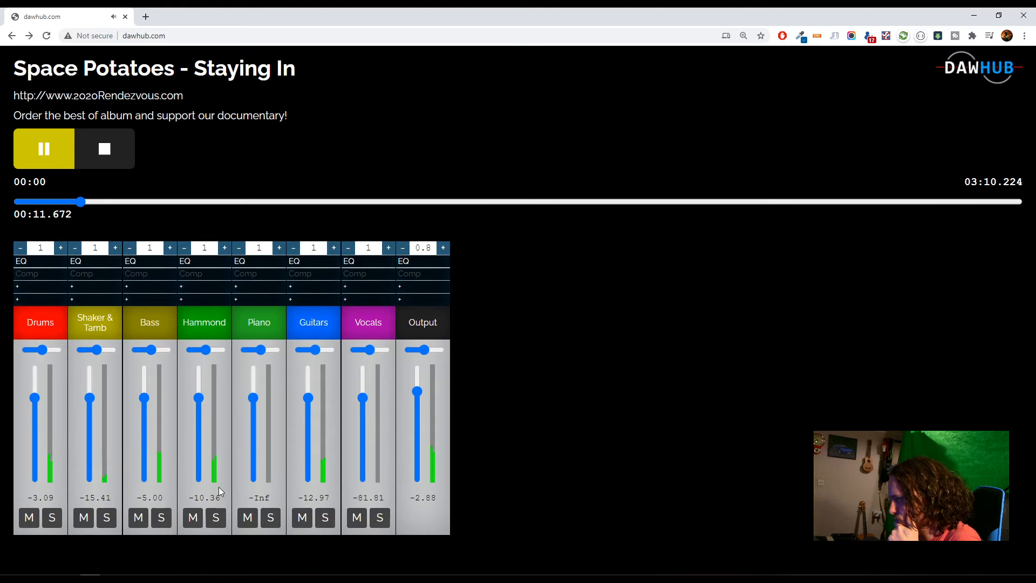
mouse_move(415, 405)
mouse_down()
mouse_move(415, 472)
mouse_move(418, 397)
mouse_up()
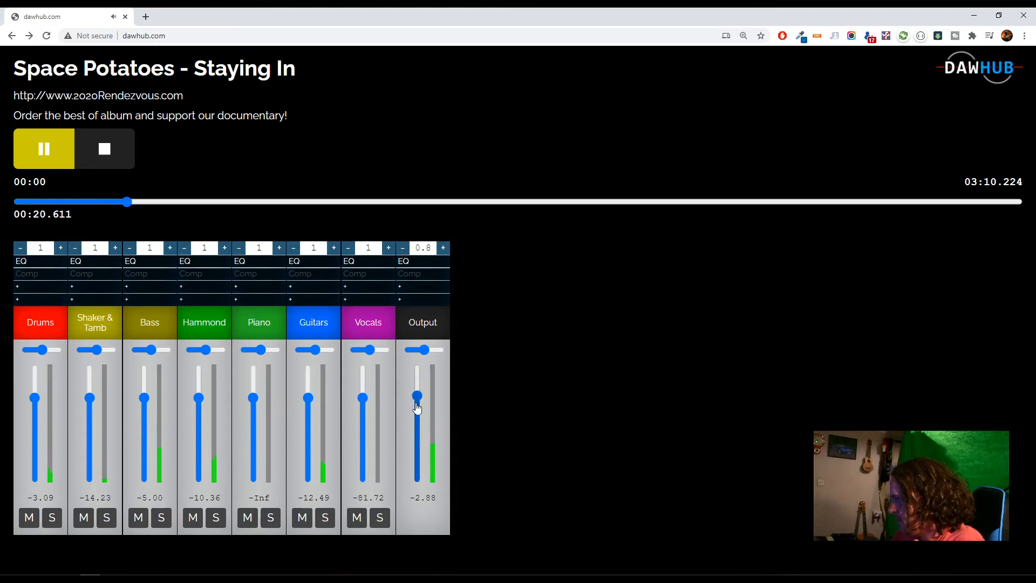
Step: Solo Drums, Shaker & Tamb and Bass one after another during playback while settling the Output fader slightly lower
click(53, 518)
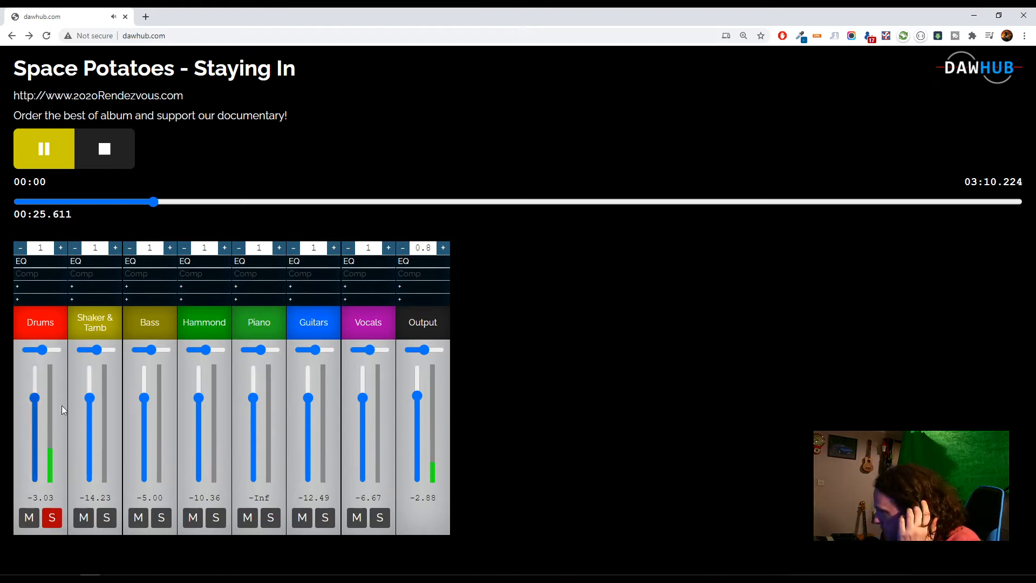
drag(417, 397, 418, 426)
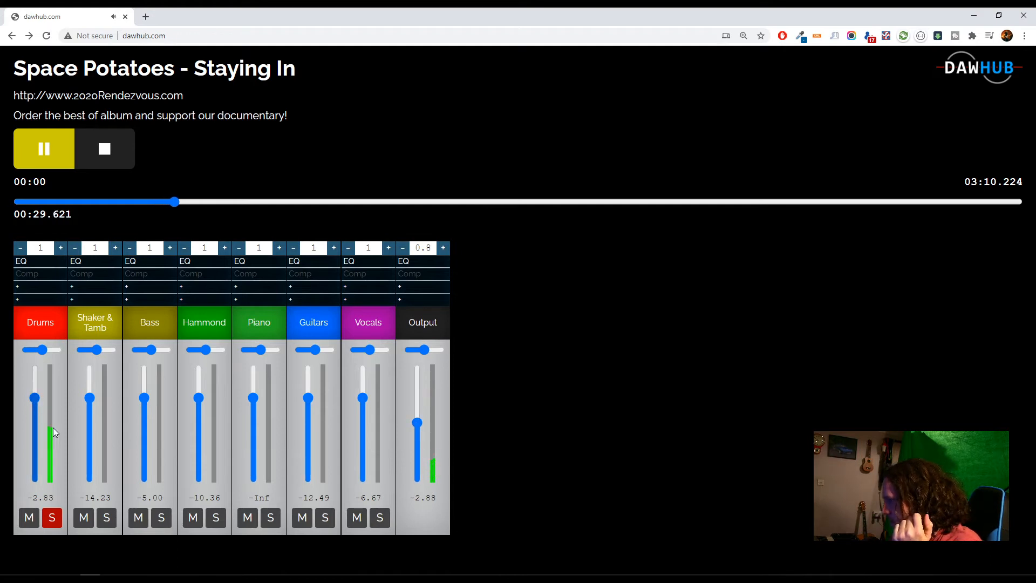
click(107, 520)
drag(417, 423, 419, 406)
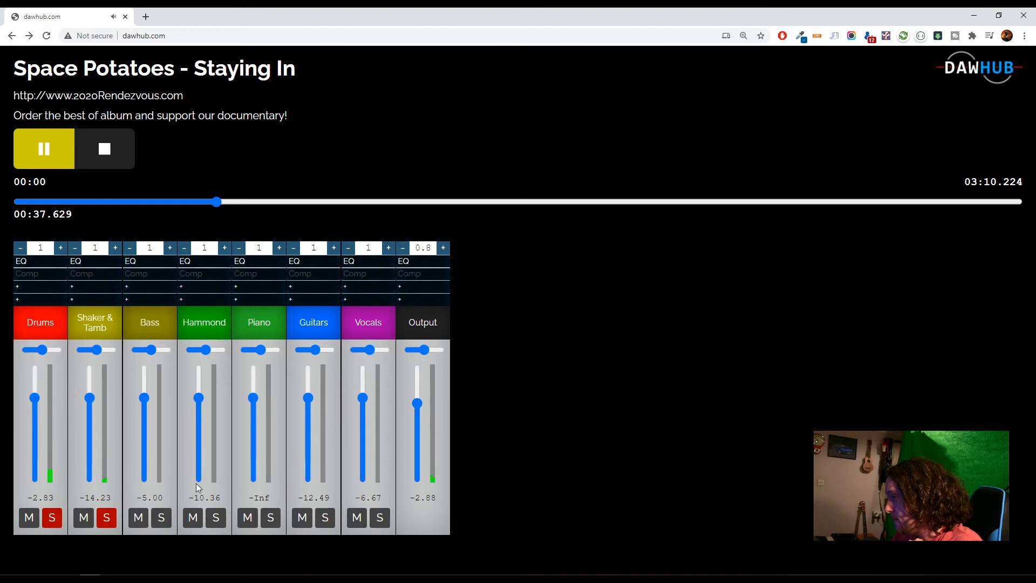
click(161, 519)
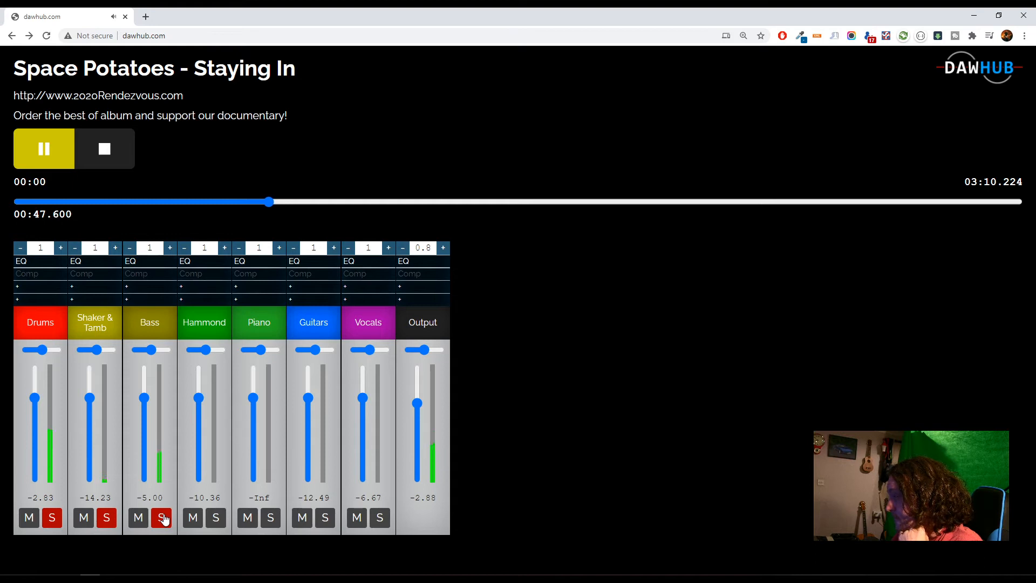
Step: Listen to Hammond soloed on its own, clear it, and solo Piano and Hammond together
click(216, 521)
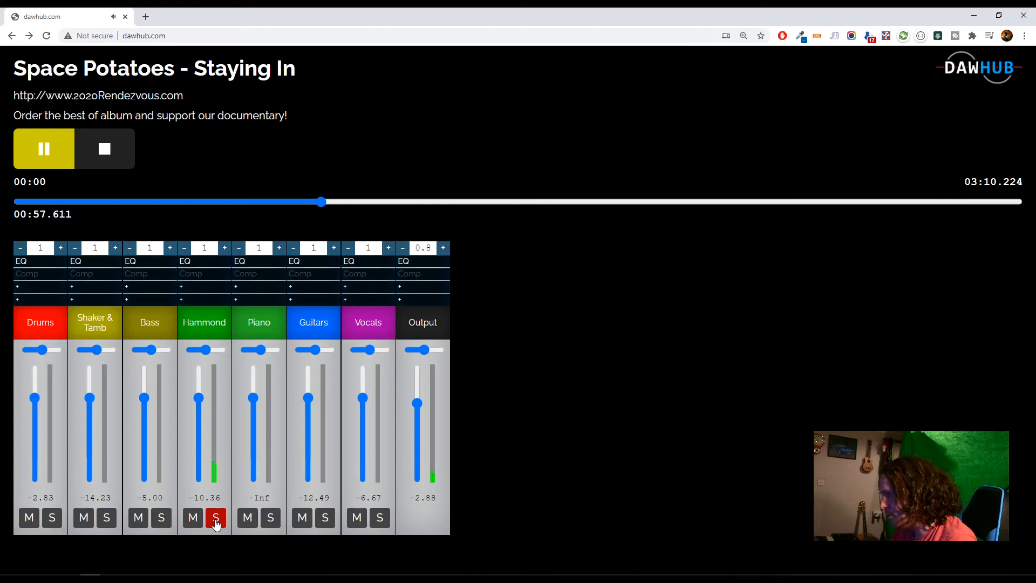
click(215, 519)
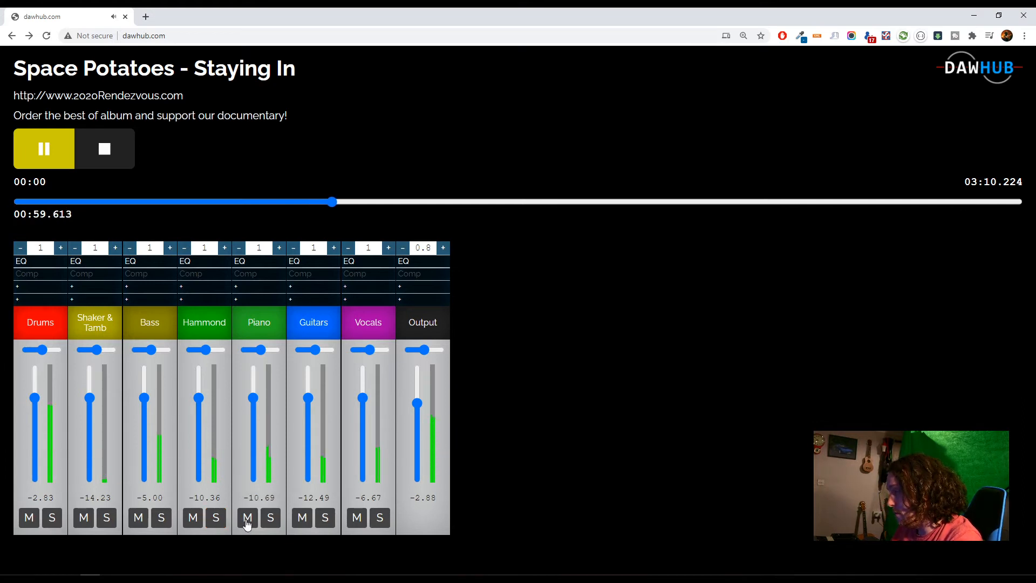
click(270, 520)
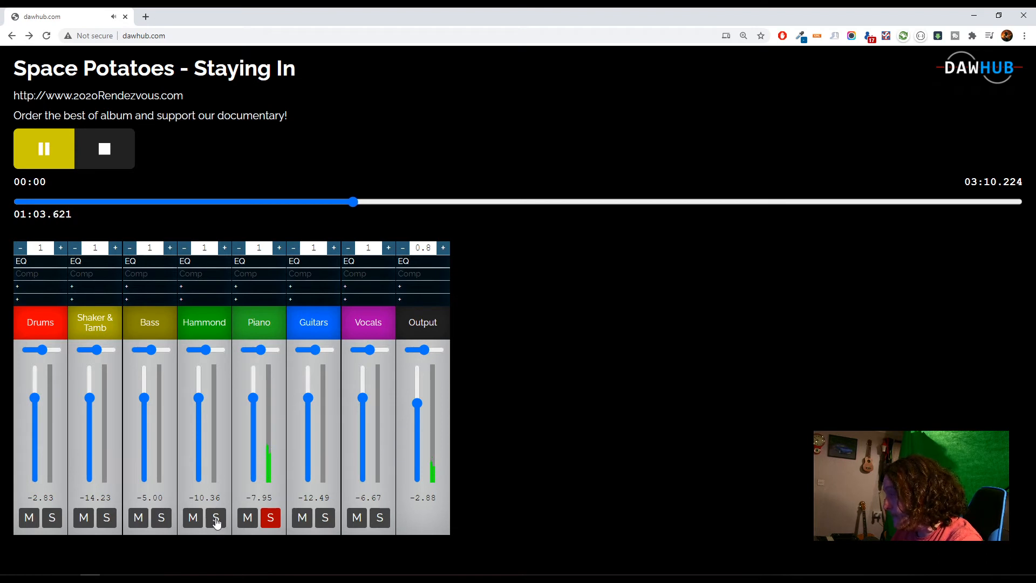
click(215, 519)
click(271, 519)
Step: Add Bass, Drums and Shaker & Tamb to the soloed Hammond and Piano, and toggle the Vocals mute
click(162, 518)
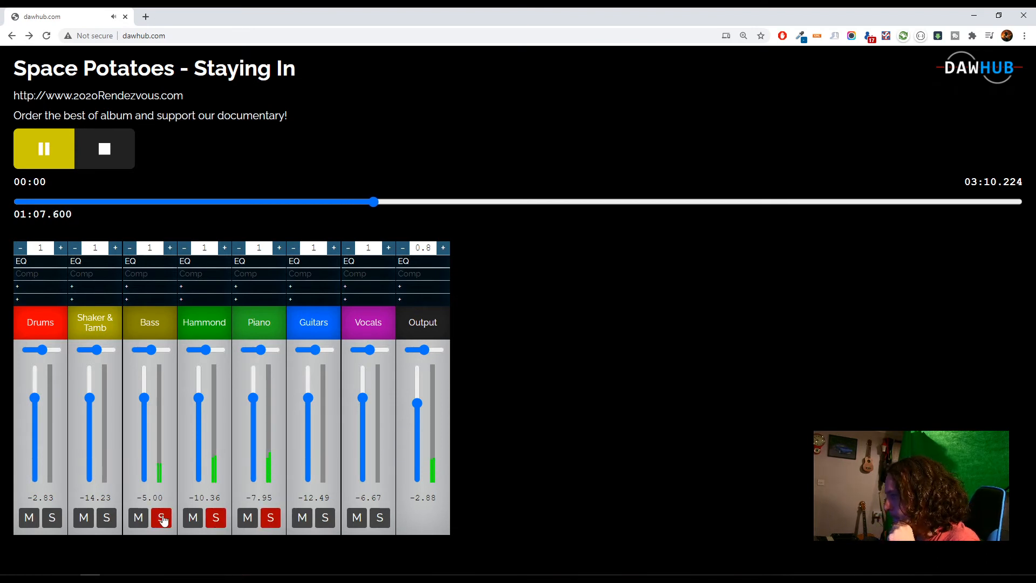
click(53, 518)
click(107, 518)
click(363, 520)
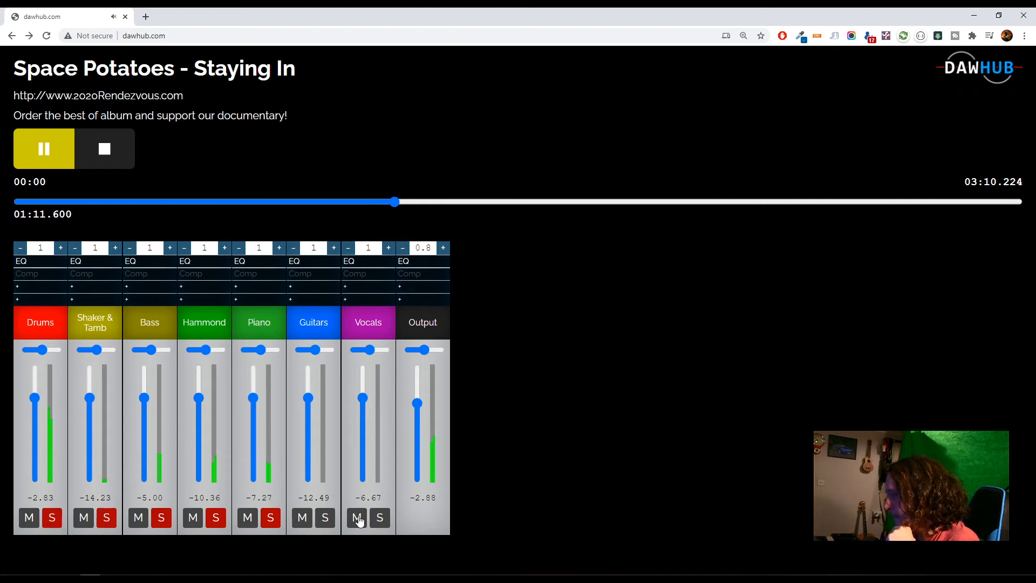
click(357, 517)
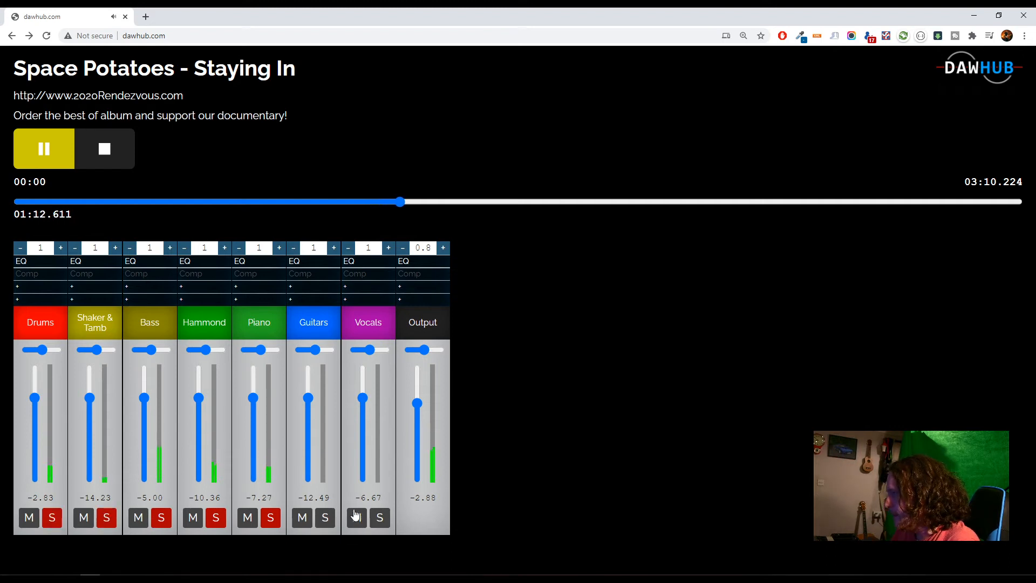
Step: Jump playback back to shortly before the one-minute mark and switch the Vocals solo on and off to compare
click(301, 201)
click(380, 518)
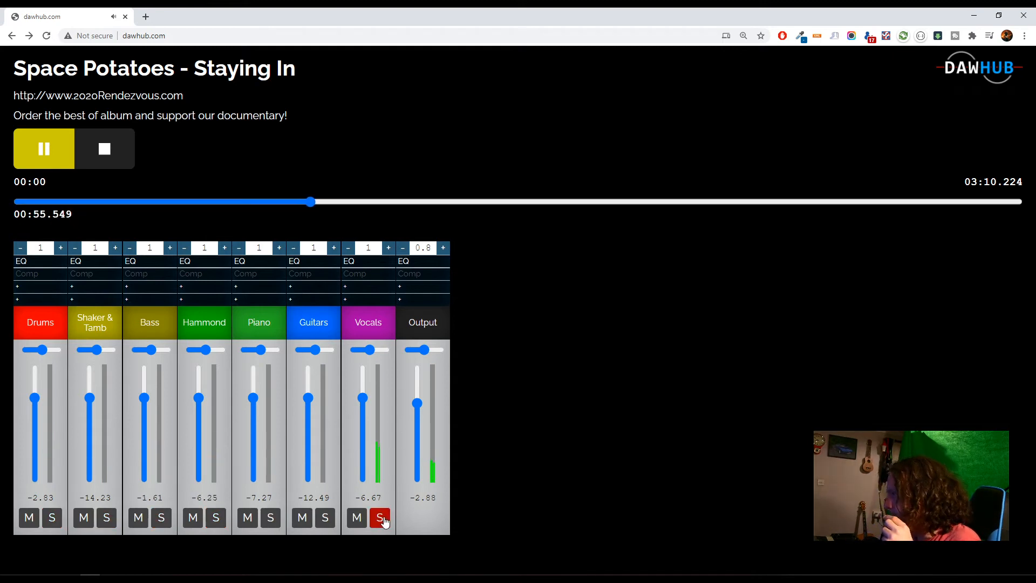
click(382, 519)
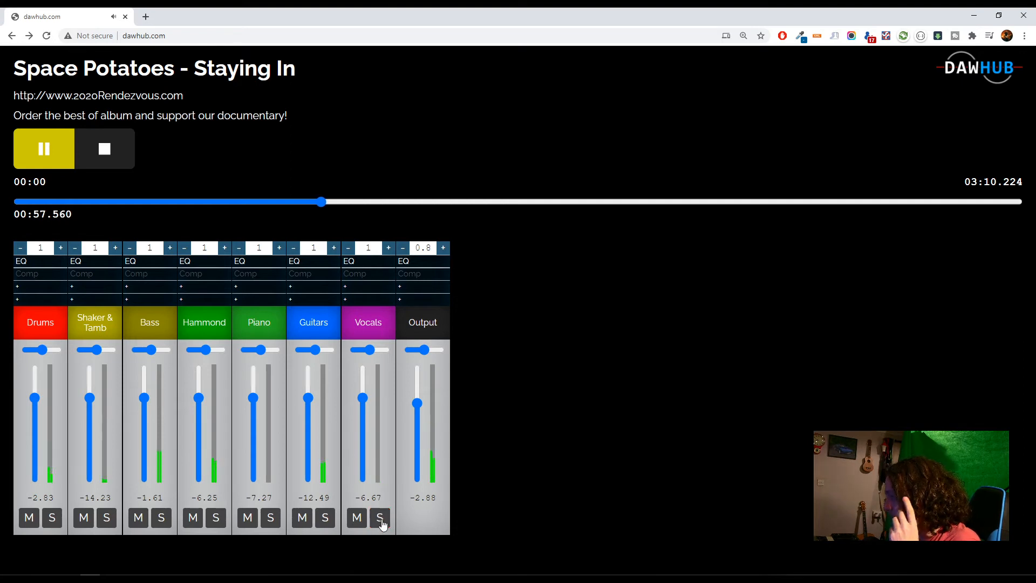
click(380, 519)
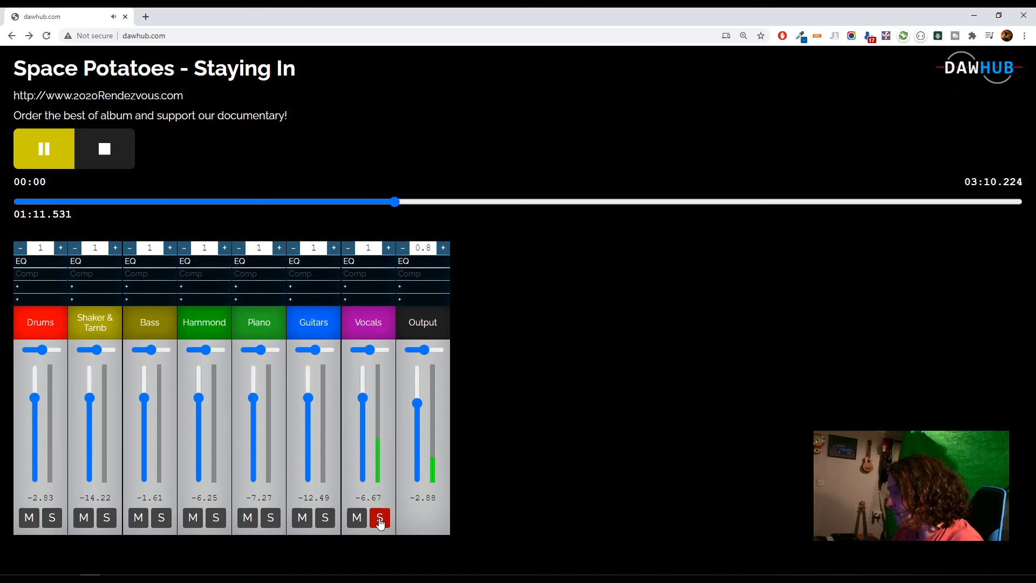
click(379, 518)
Step: Move playback to 01:04 and listen to the Guitars channel soloed, clearing the solo at the end
click(357, 203)
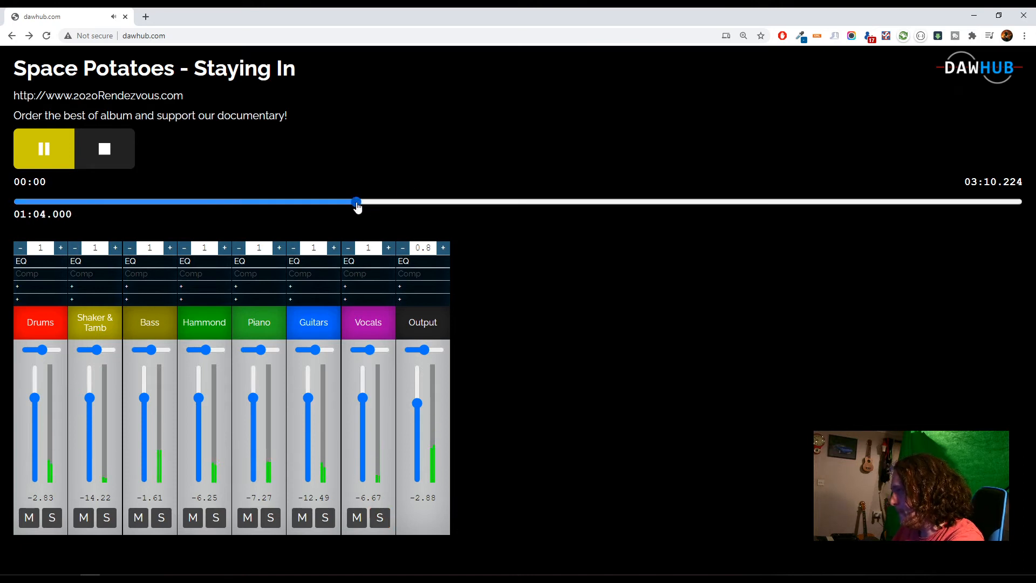
click(326, 519)
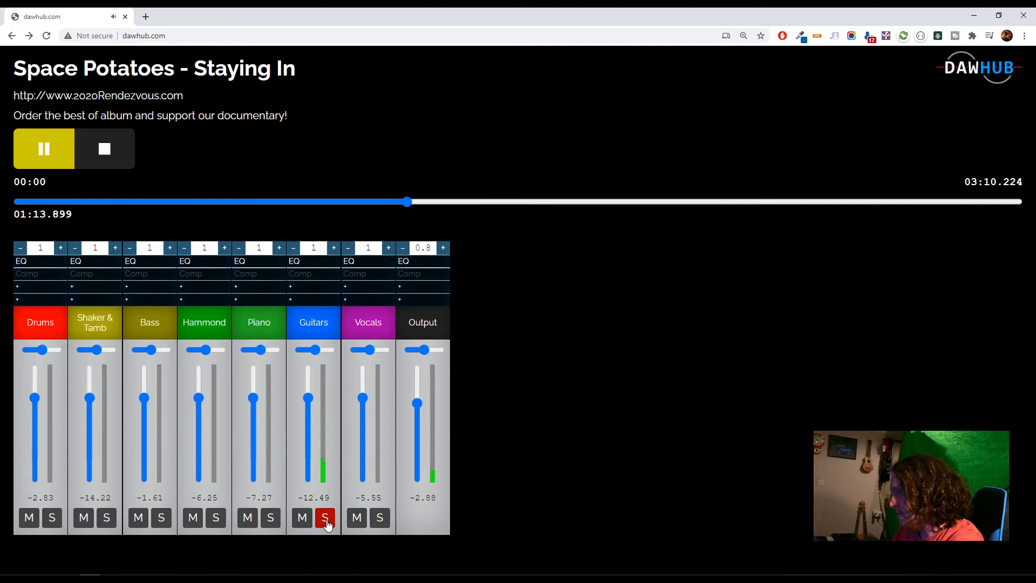
click(326, 519)
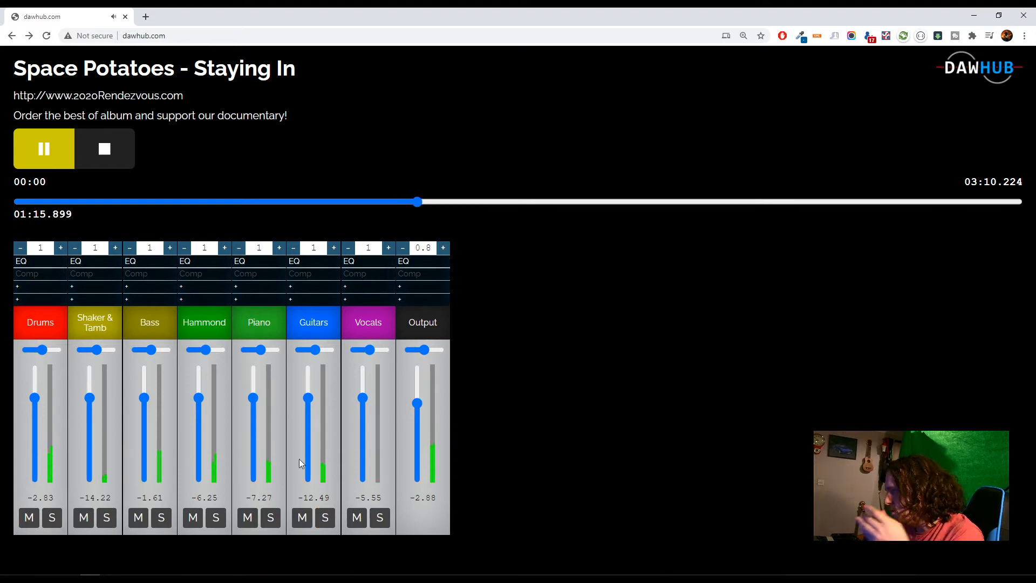
Step: Pause the song, rewind it to 00:00 and start playback again
click(45, 145)
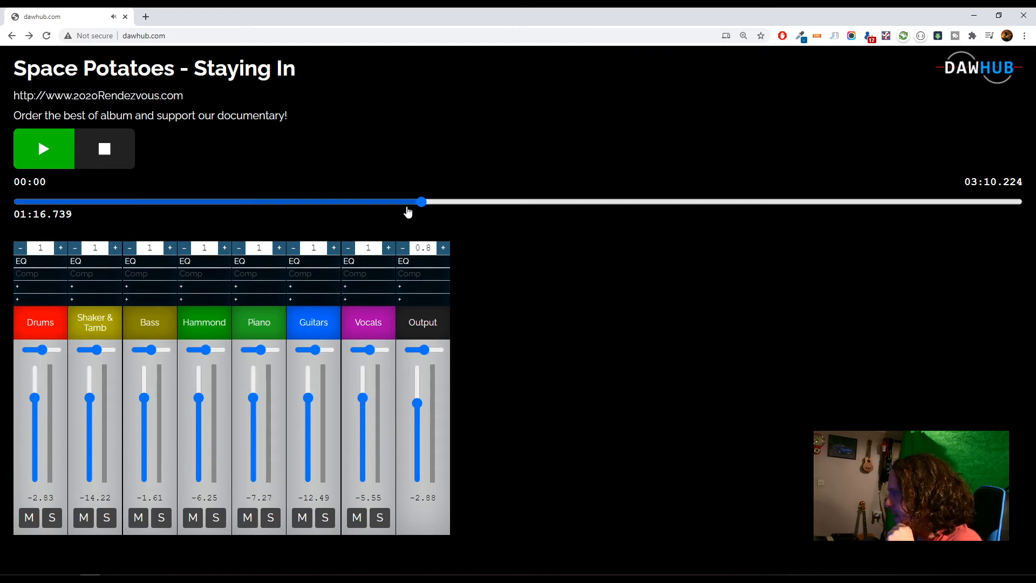
drag(420, 205, 5, 190)
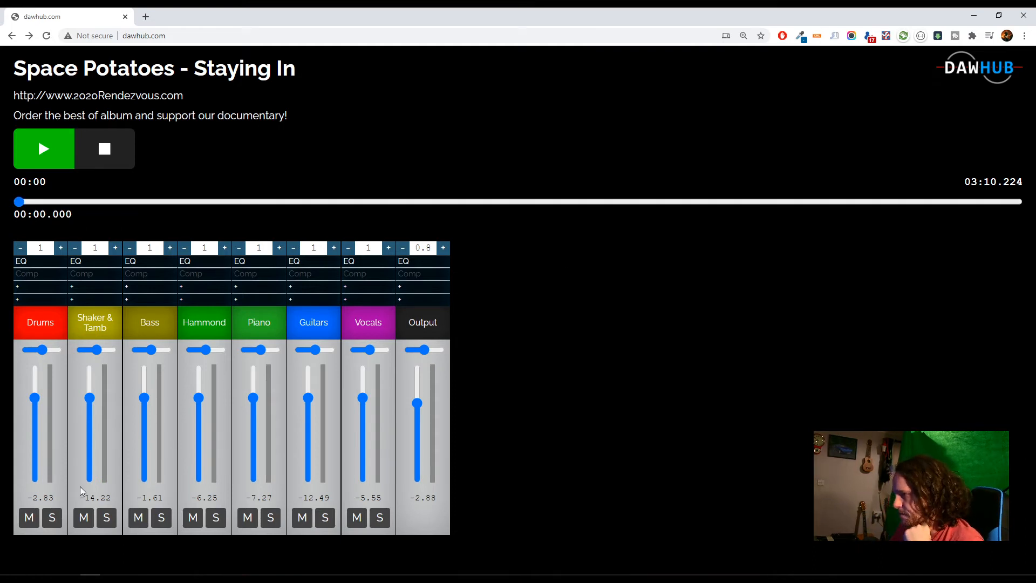
click(48, 155)
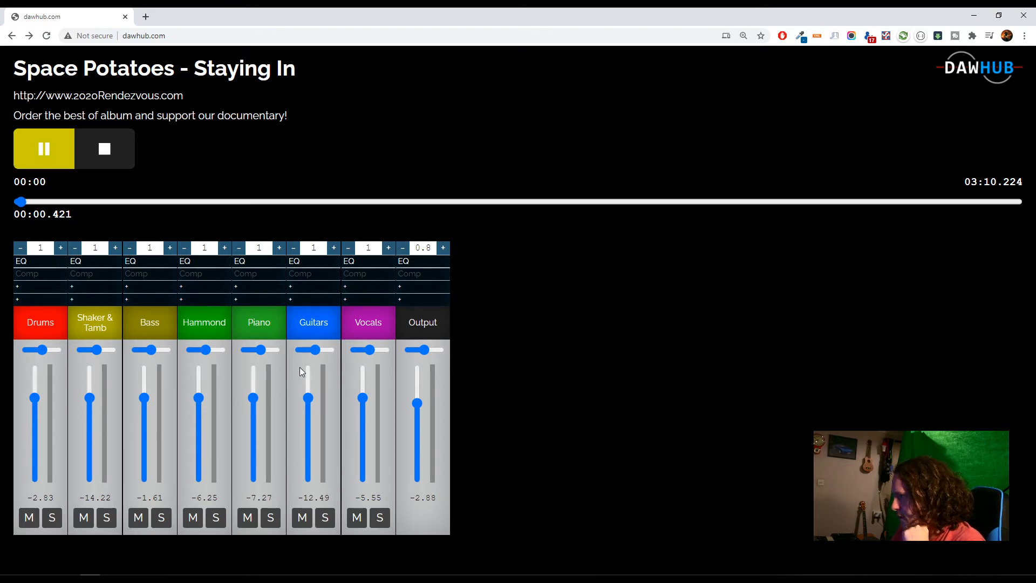
Step: Lower the Hammond, Vocals and Piano faders, and raise the Guitars and Bass faders
drag(199, 397, 197, 420)
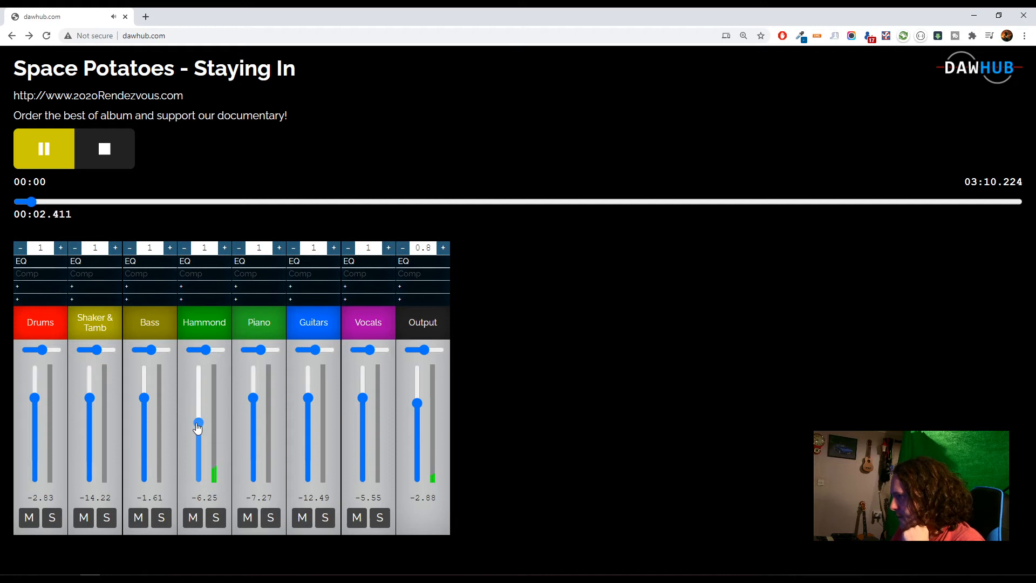
drag(308, 402, 362, 405)
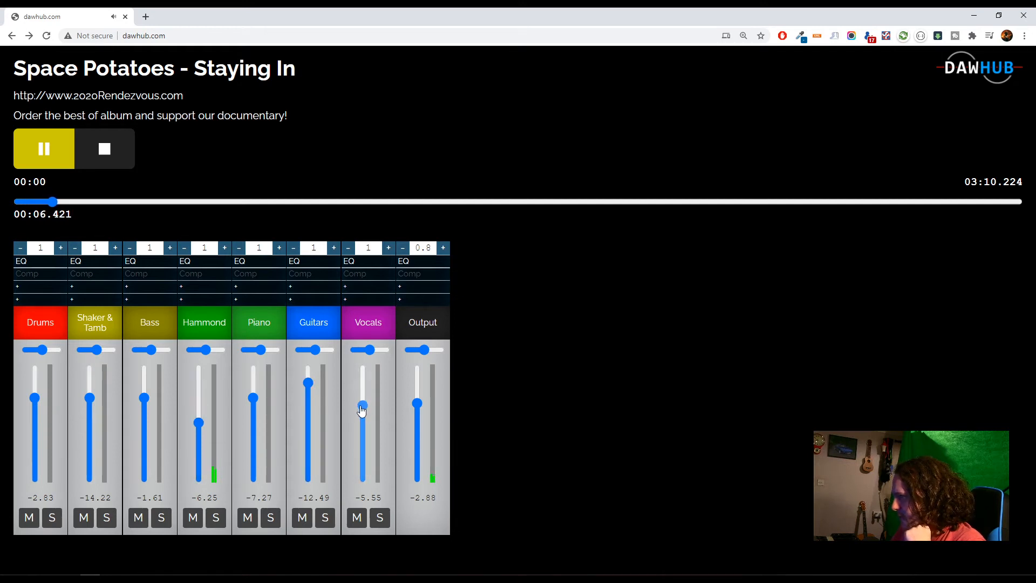
drag(254, 404, 254, 419)
drag(144, 398, 144, 392)
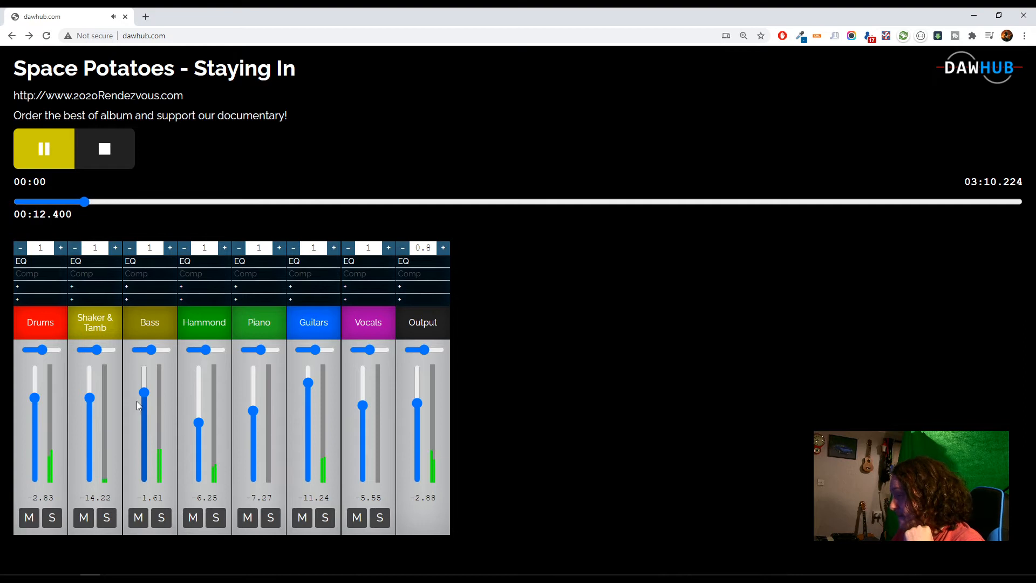
Step: Lower the Shaker & Tamb fader, bring Vocals down slightly and drop the Guitars fader to about a third of its travel
drag(90, 401, 92, 429)
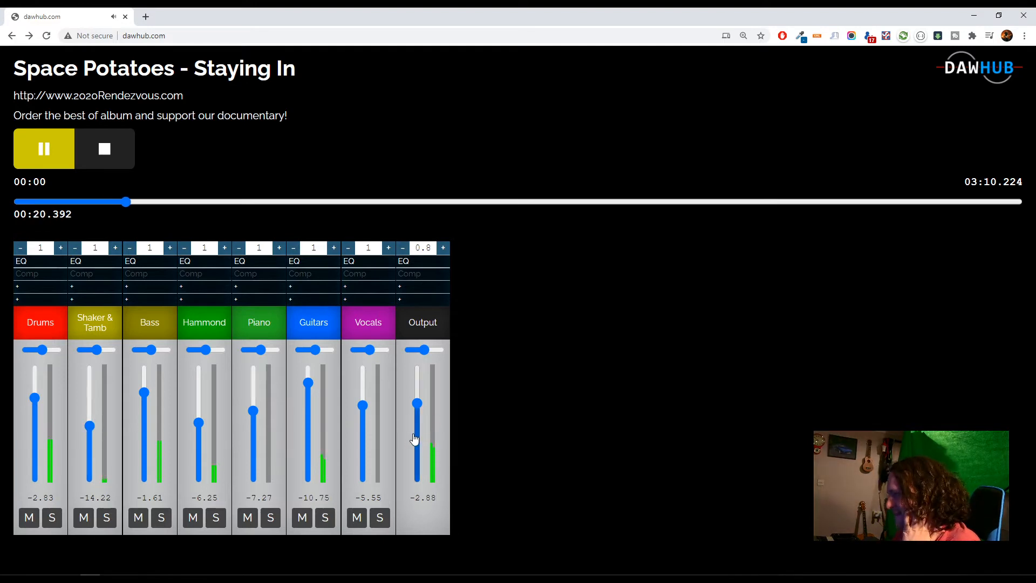
mouse_move(362, 409)
mouse_down()
mouse_move(364, 433)
mouse_move(365, 377)
mouse_move(363, 416)
mouse_up()
drag(307, 384, 312, 443)
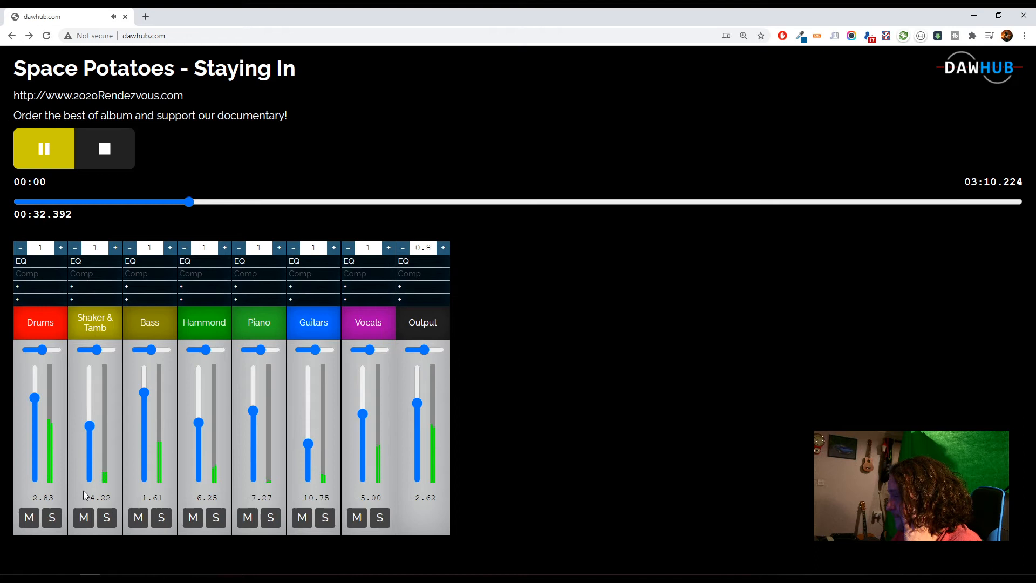
Step: Solo Shaker & Tamb, Bass, Hammond, Piano and Vocals, and raise the Hammond and Vocals faders slightly
click(106, 518)
click(165, 518)
click(216, 519)
click(270, 519)
click(381, 520)
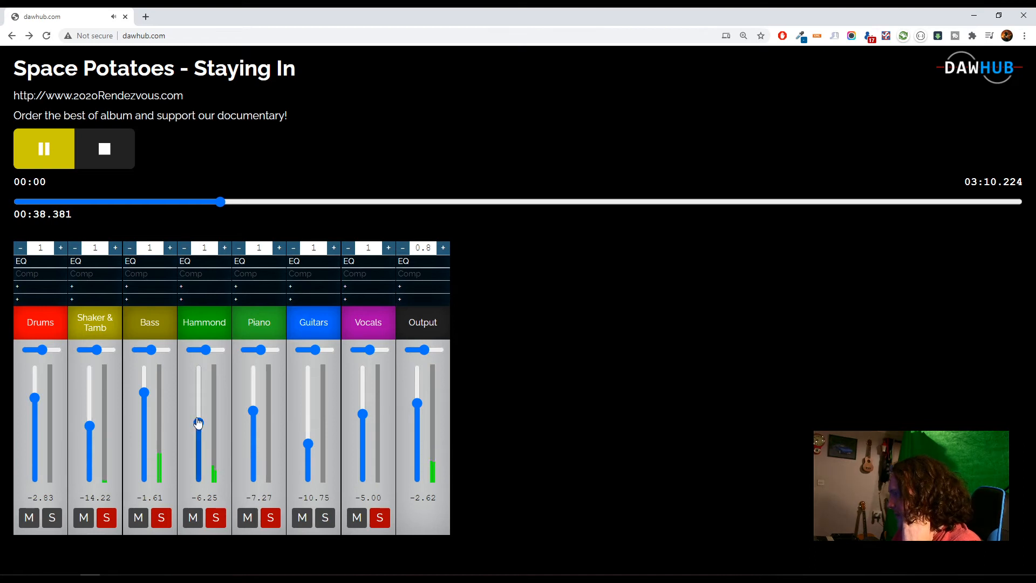
drag(198, 430, 199, 425)
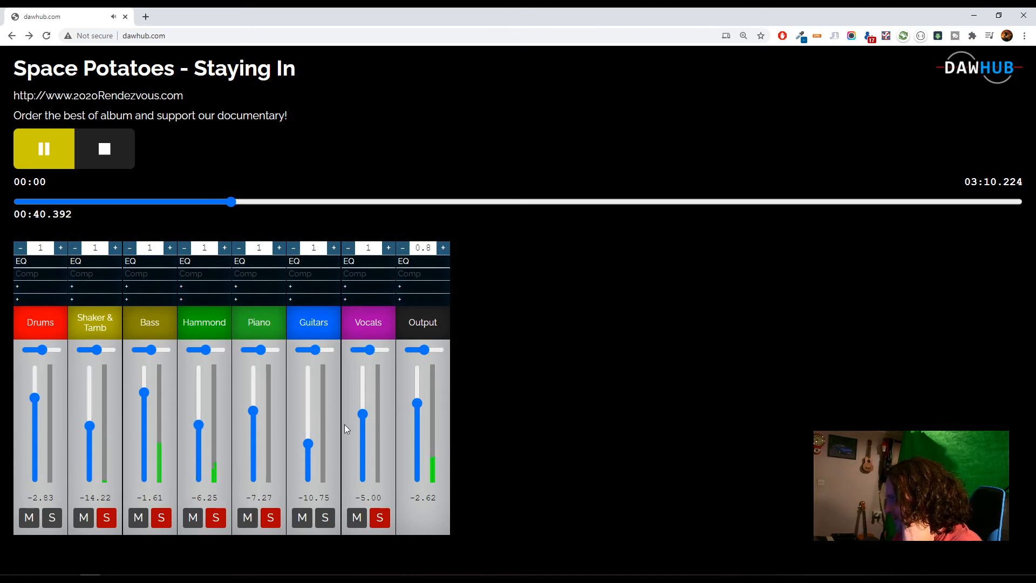
drag(363, 414, 363, 403)
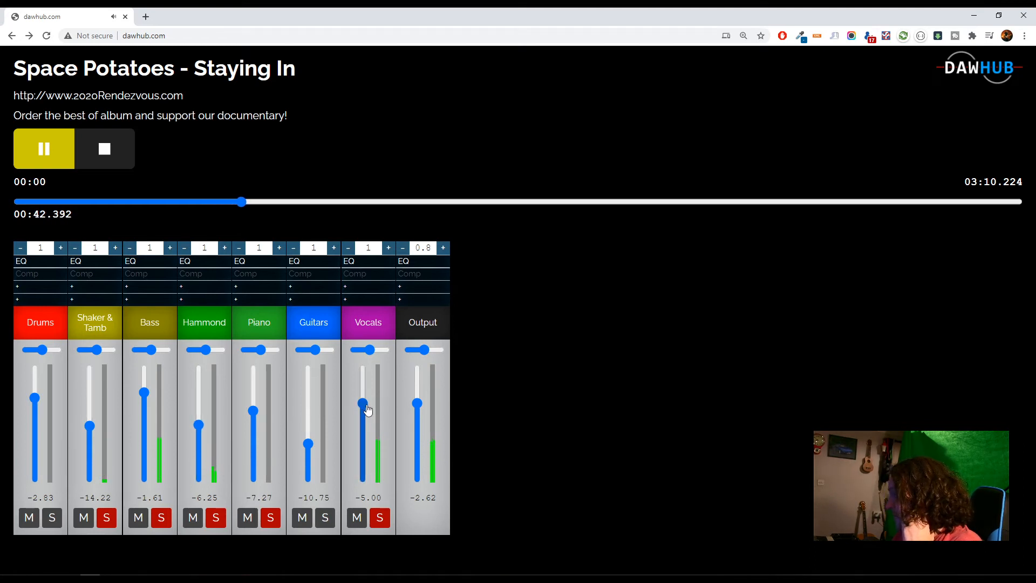
Step: Halt the song, rewind it to the beginning and start playback again
click(108, 149)
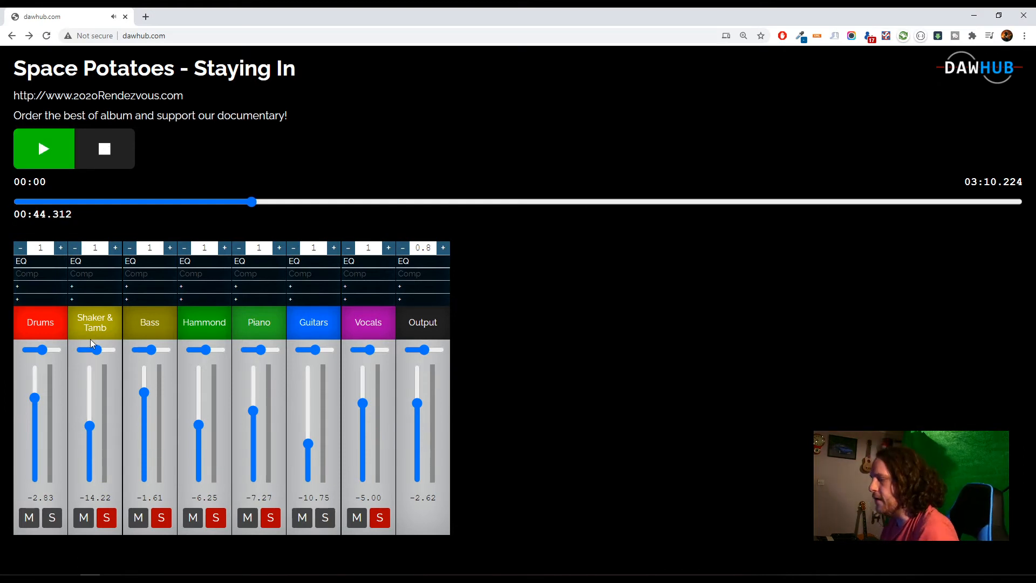
drag(252, 202, 19, 202)
click(62, 150)
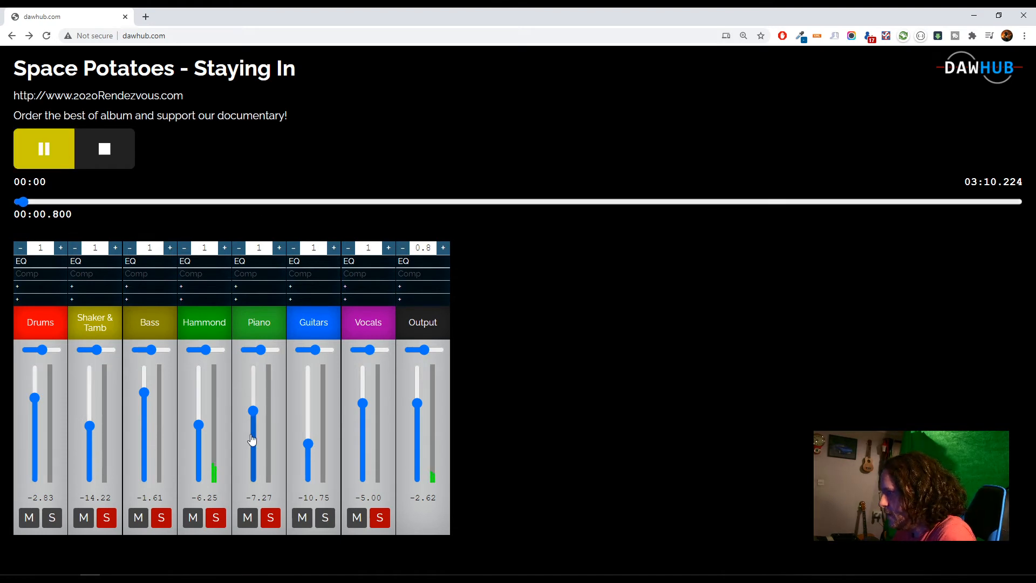
Step: Clear the solos on all channels and raise the Hammond fader to about the Piano fader's level
click(216, 519)
click(214, 522)
ctrl+click(216, 522)
mouse_move(199, 425)
mouse_down()
mouse_move(214, 378)
mouse_move(205, 408)
mouse_up()
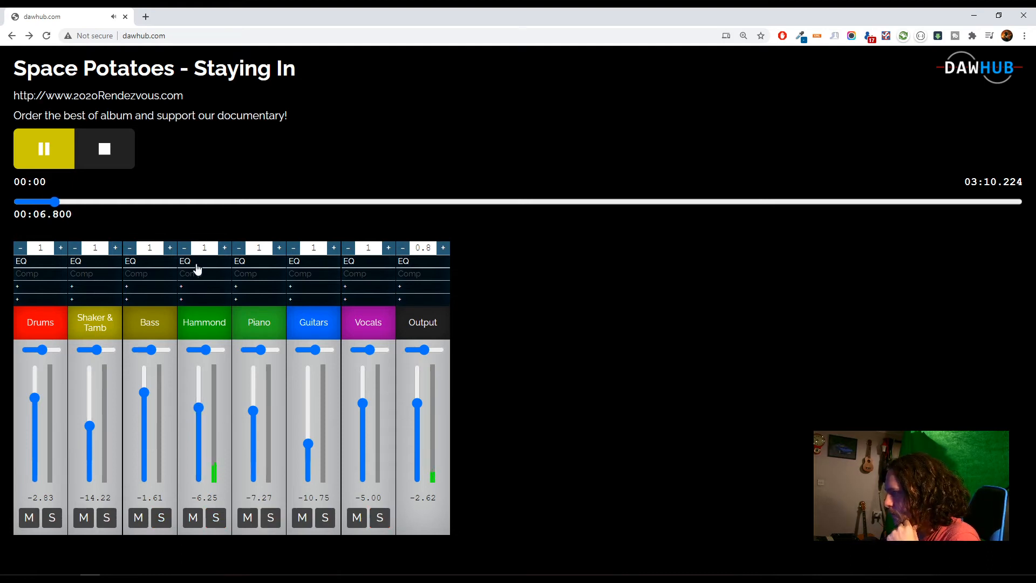
Step: Solo Hammond and, in its EQ, set the 1000 band to frequency 557 with a gain of -6.5
click(196, 265)
click(216, 518)
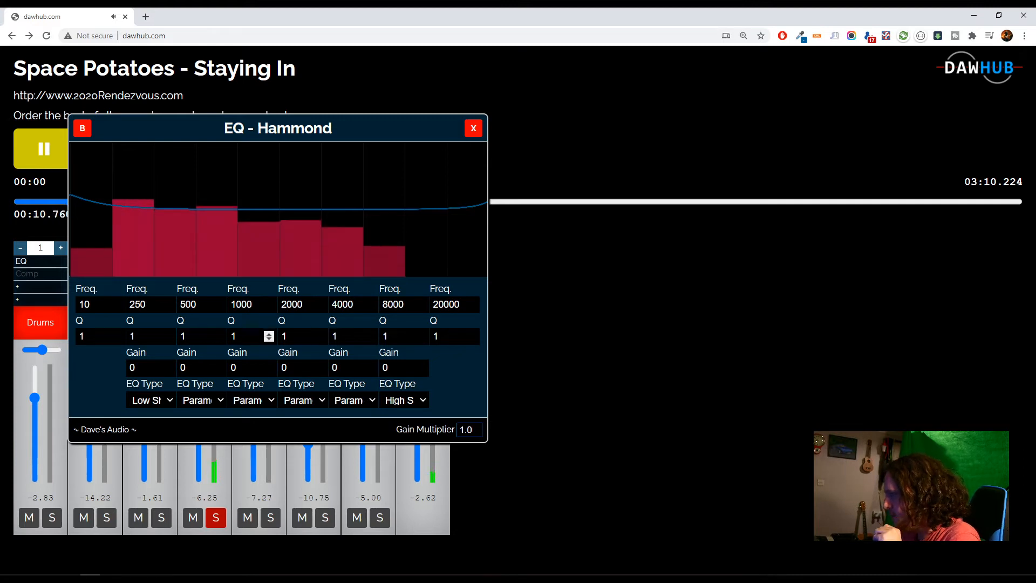
drag(244, 372, 244, 441)
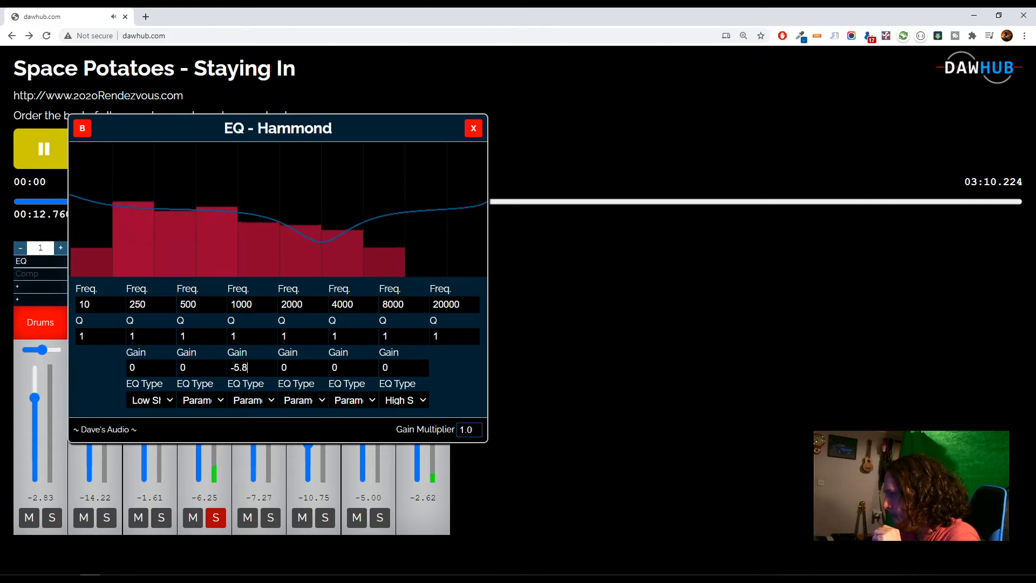
mouse_move(244, 305)
mouse_down()
mouse_move(247, 335)
mouse_move(247, 321)
mouse_up()
drag(253, 372, 251, 381)
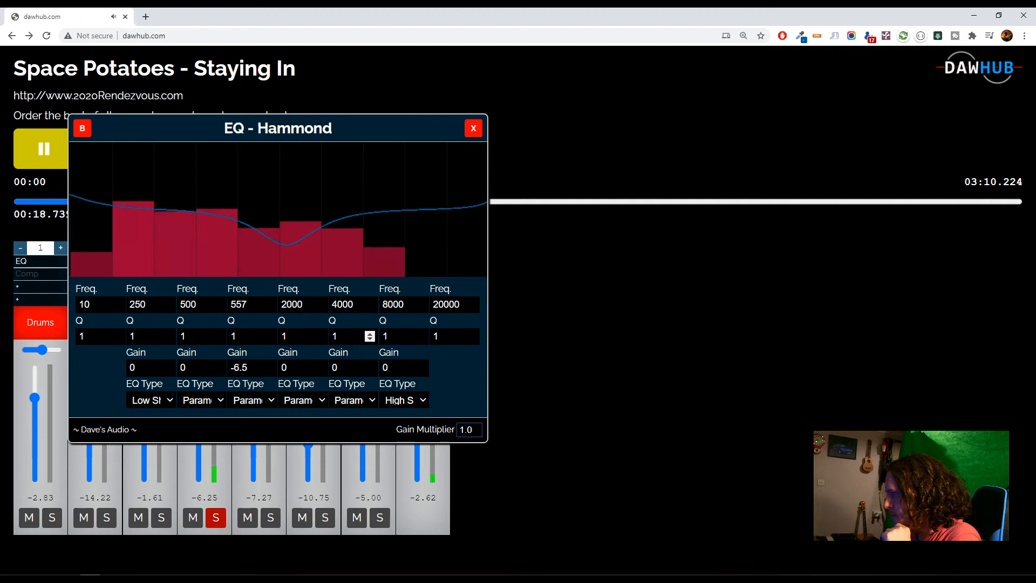
Step: Set the 4000 band of the Hammond EQ to frequency 4866 with a gain of 7.4, and close the EQ
drag(348, 368, 347, 234)
mouse_move(346, 301)
mouse_down()
mouse_move(343, 322)
mouse_move(344, 301)
mouse_up()
drag(345, 367, 352, 387)
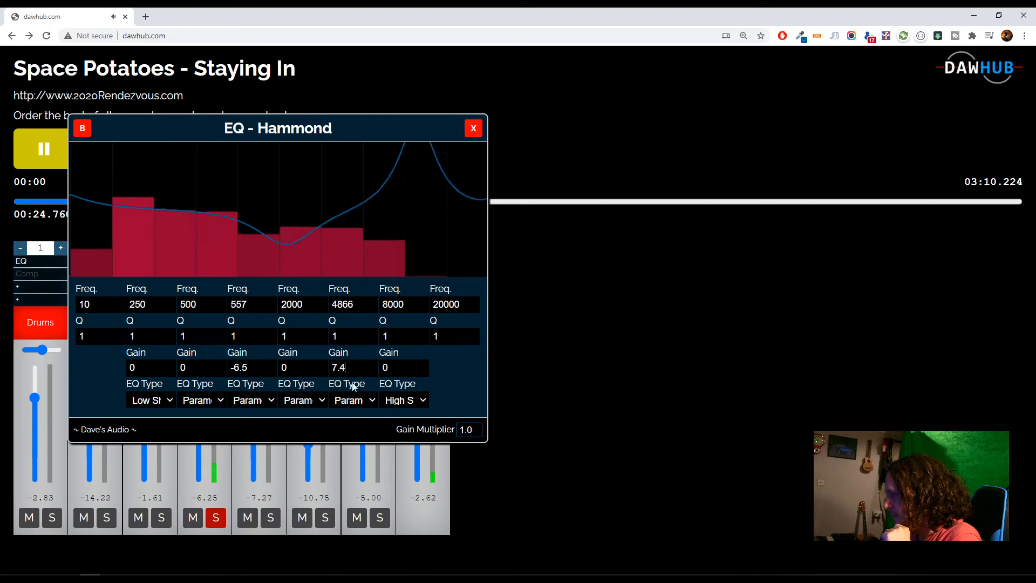
click(474, 128)
Step: Add Drums to the solo and set its EQ's 500 band to frequency 477, Q 0.68 and gain -5.9, closing the EQ at the end
click(58, 526)
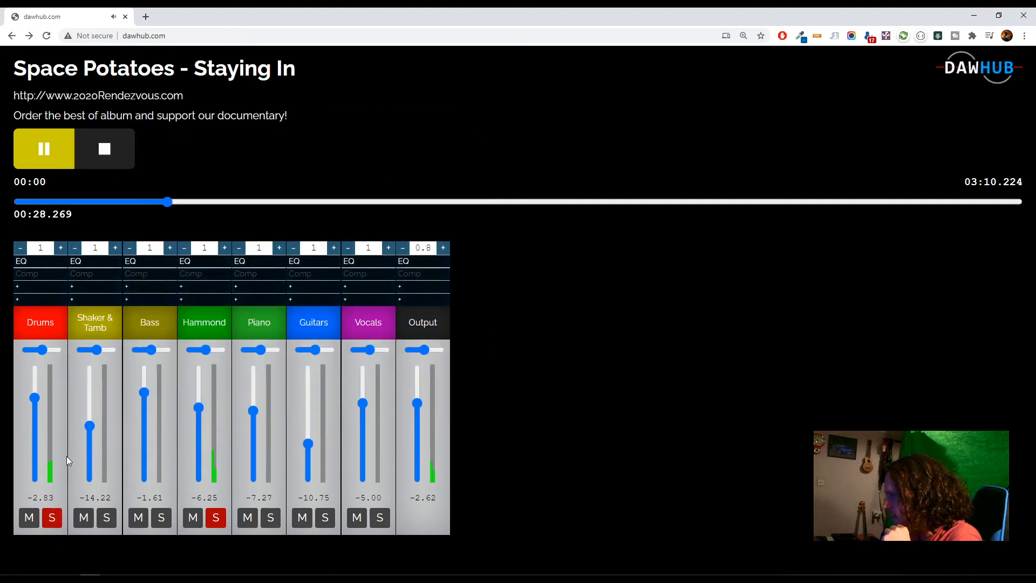
click(36, 262)
scroll(195, 337, down, 9)
scroll(194, 336, up, 1)
scroll(189, 368, down, 15)
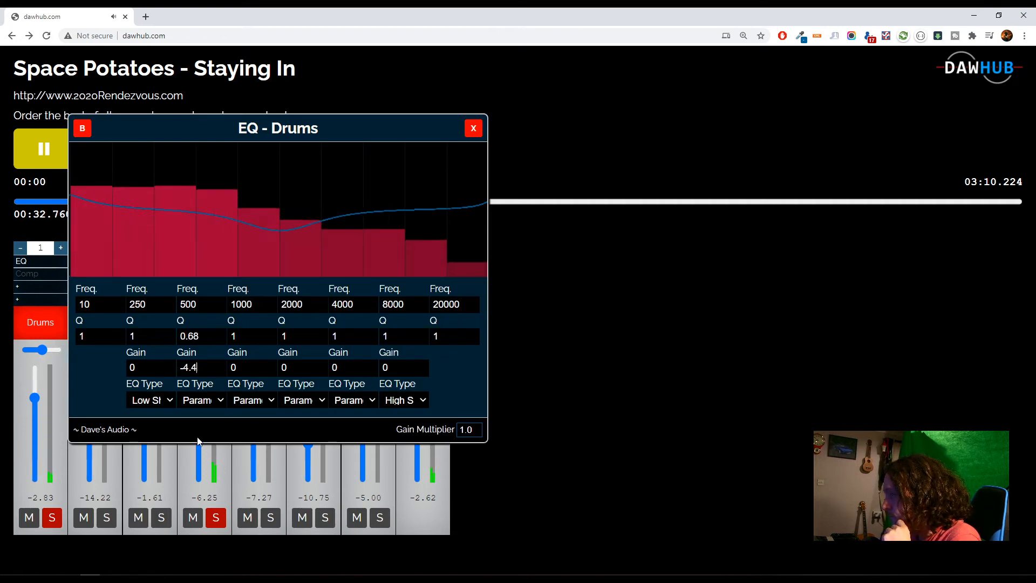
scroll(194, 304, down, 20)
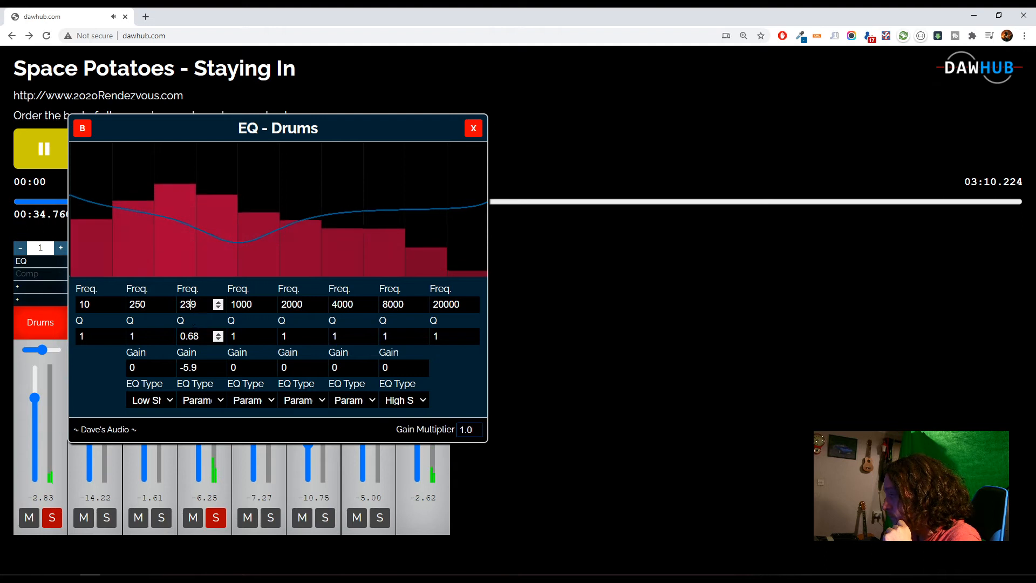
scroll(195, 304, up, 20)
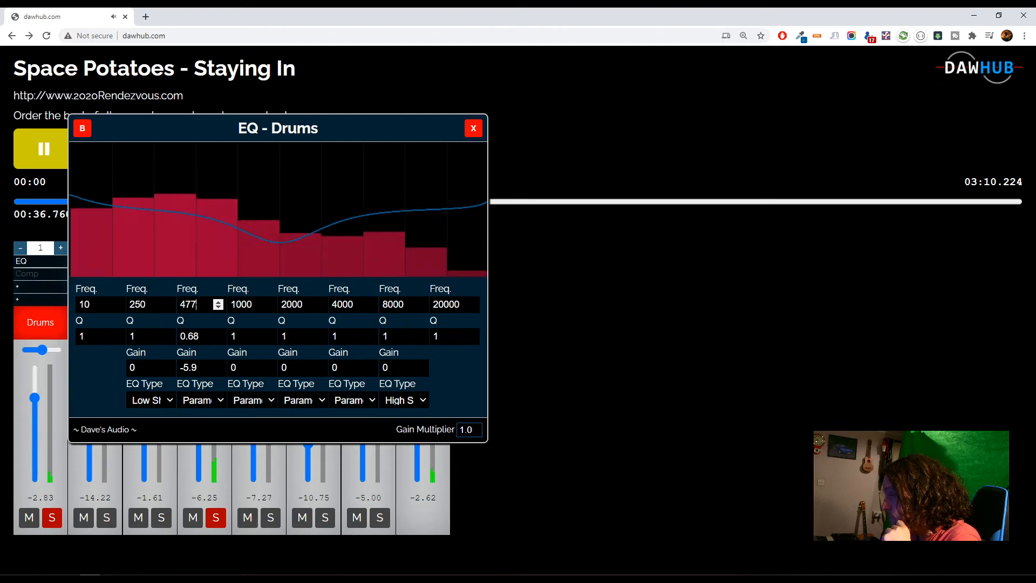
drag(265, 129, 525, 110)
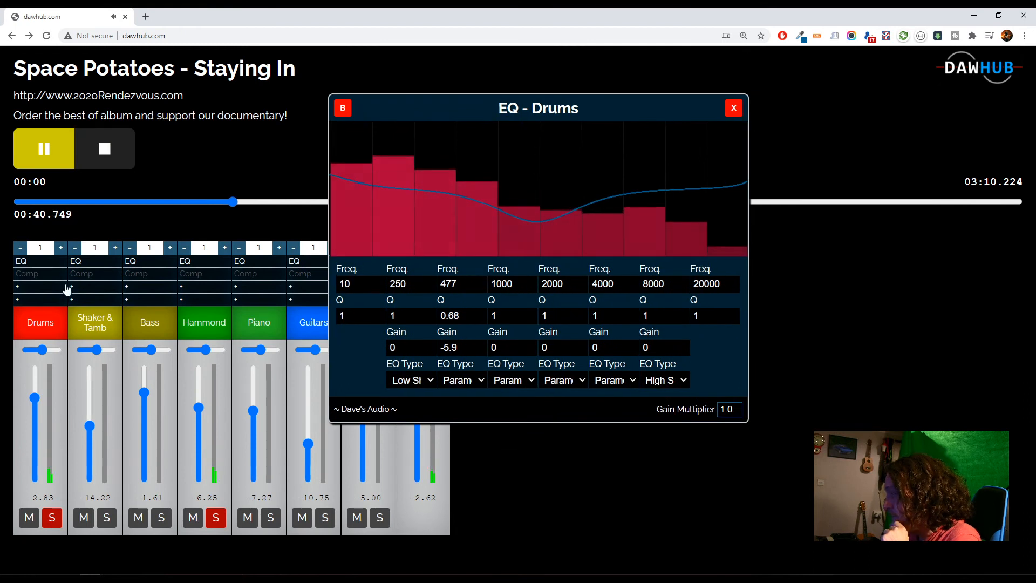
click(733, 107)
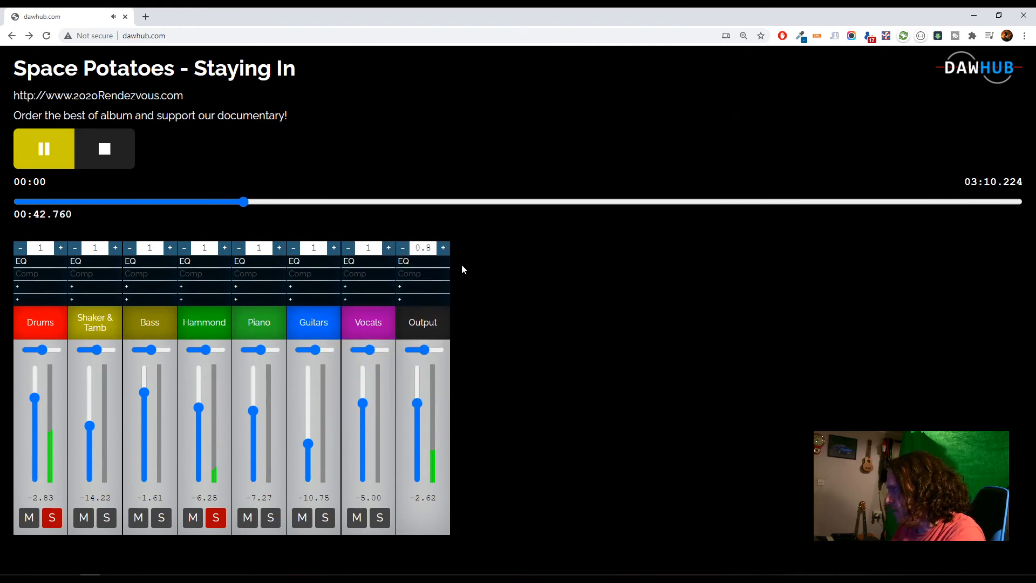
Step: Pause the song, open the Drums compressor beside the channels, and resume playback from 00:26
click(43, 139)
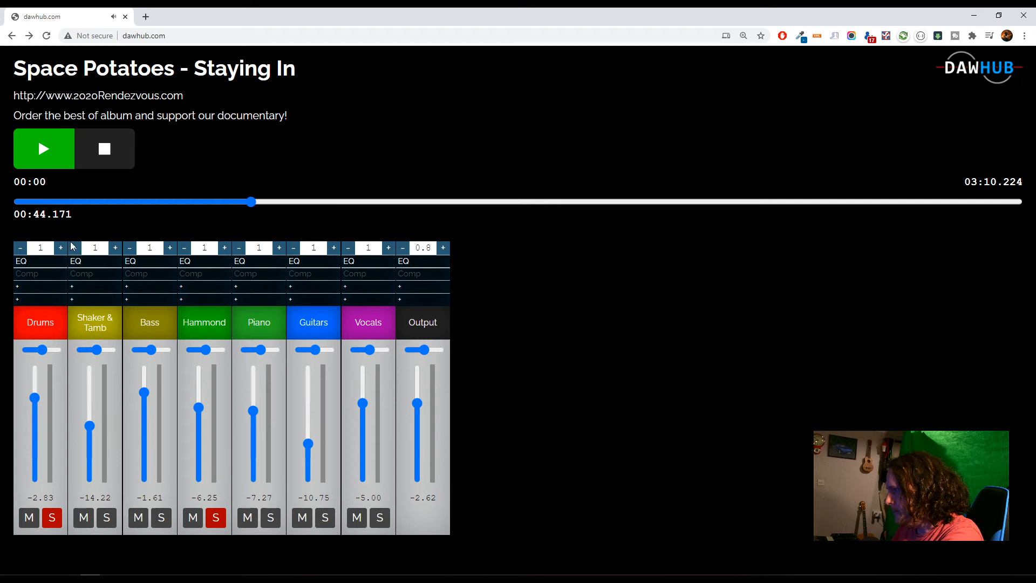
click(37, 276)
drag(232, 135, 503, 117)
drag(233, 203, 156, 203)
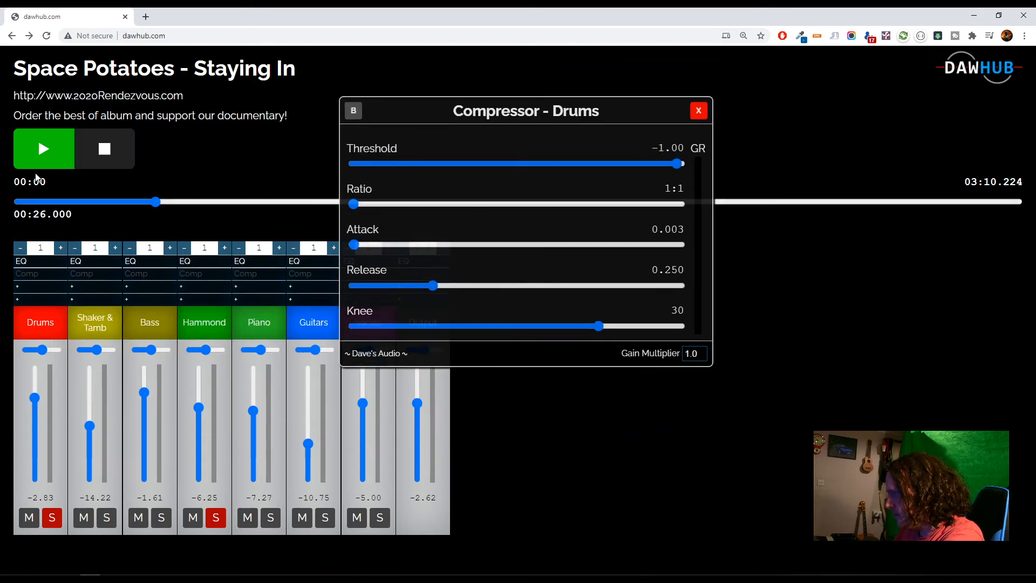
click(45, 151)
Step: Enable the Drums compressor with threshold -13.10 and ratio 4:1, and clear the Hammond solo
drag(678, 164, 637, 163)
drag(366, 208, 405, 204)
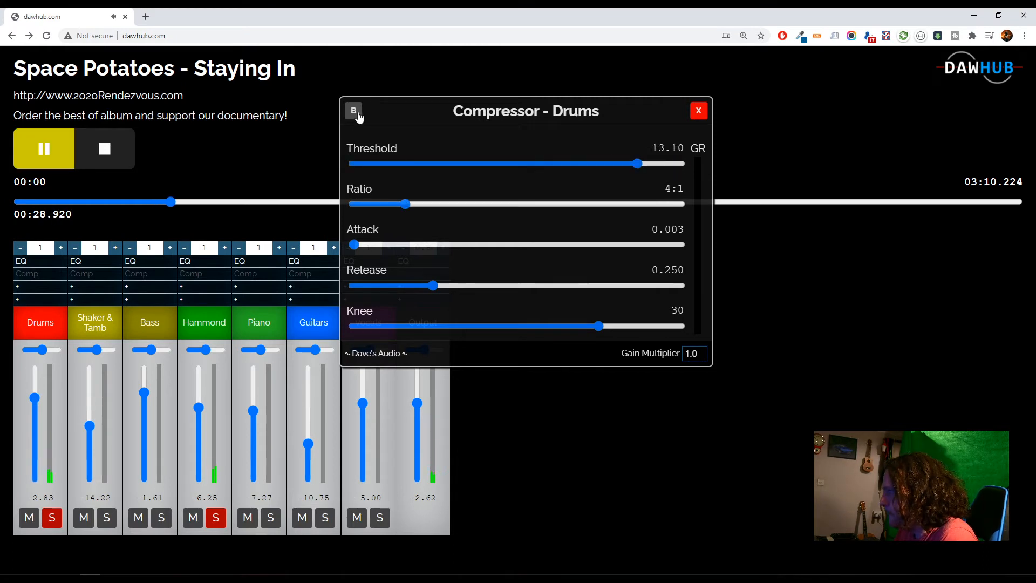
click(354, 110)
click(216, 519)
Step: Set the Drums compressor to threshold -34.00, attack 0.189, release 0.067 and gain multiplier 0.8
drag(650, 163, 574, 168)
drag(359, 251, 415, 247)
drag(435, 286, 372, 286)
drag(582, 171, 571, 168)
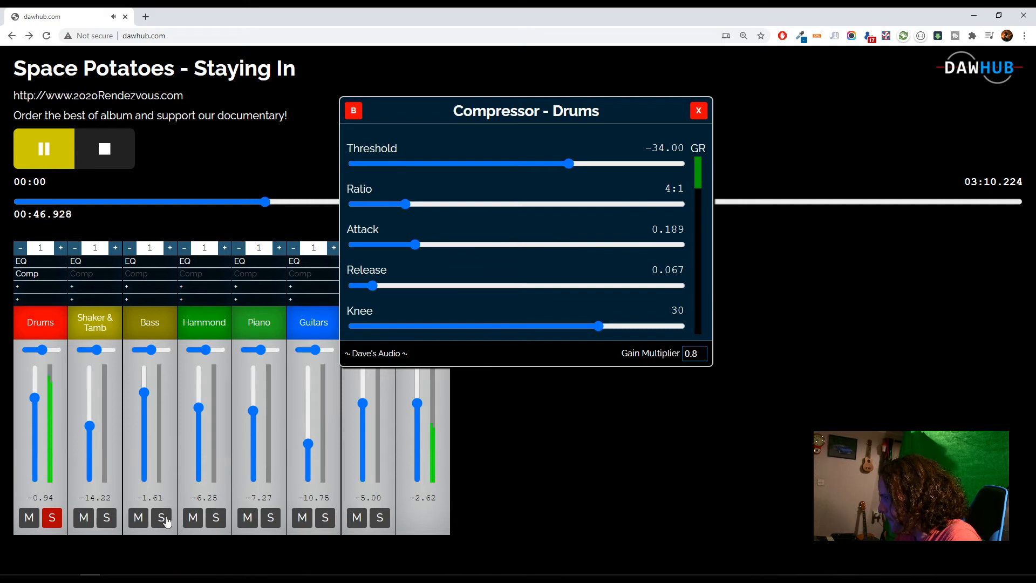
Step: Raise the Shaker & Tamb fader while soloed with Drums, then clear the solos and lower the Drums fader slightly
click(107, 519)
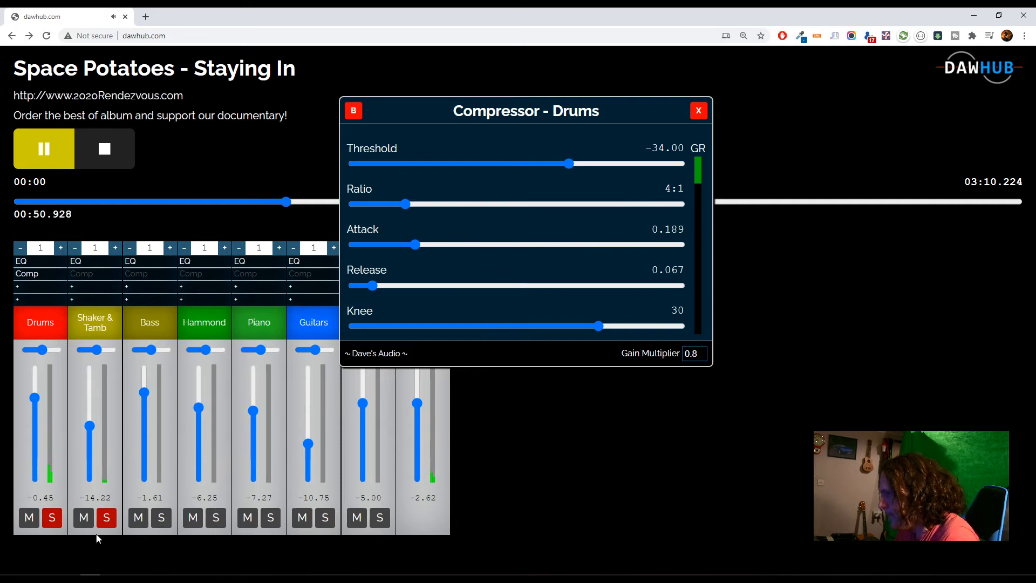
drag(89, 422, 89, 398)
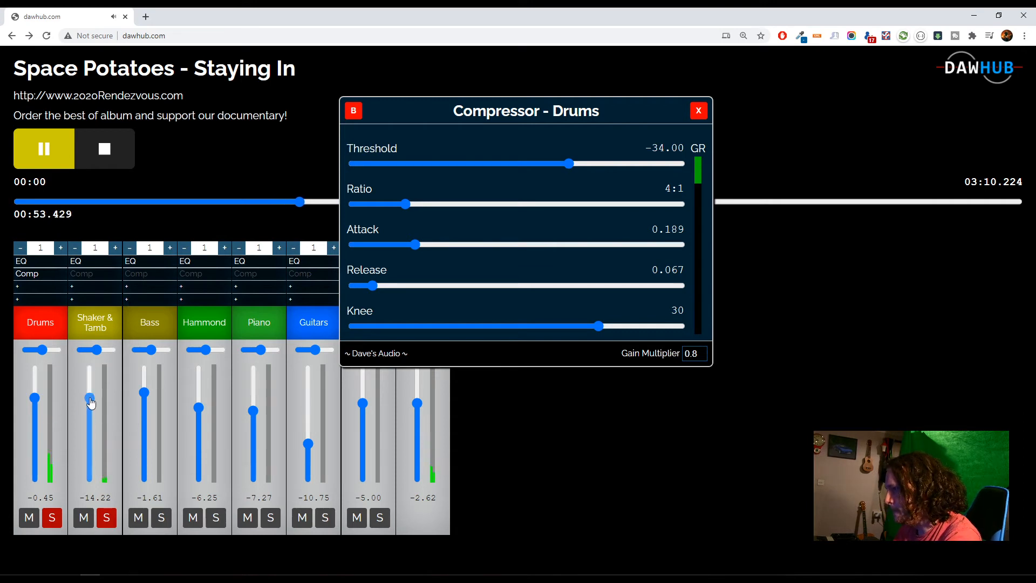
click(107, 519)
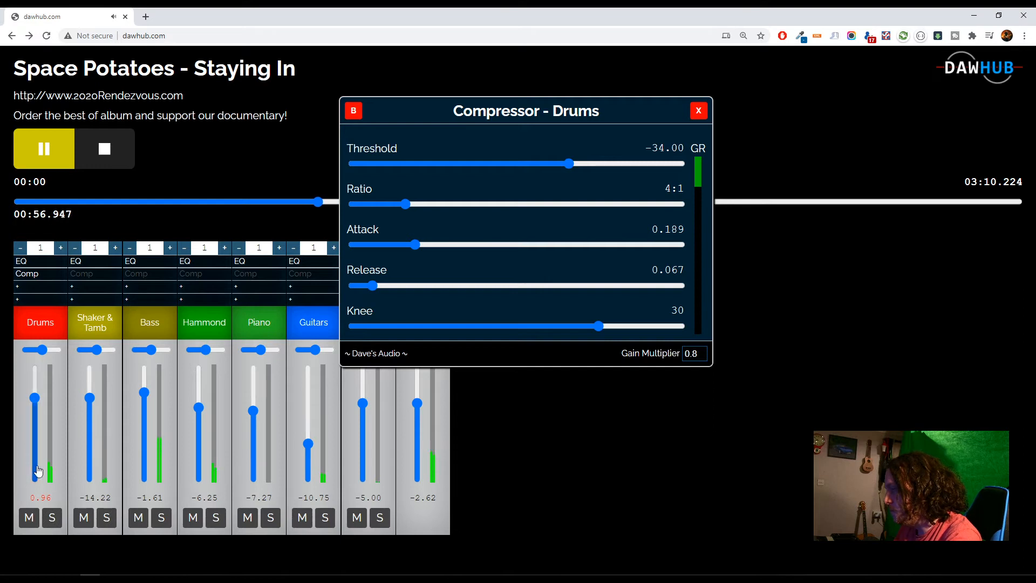
drag(34, 398, 32, 408)
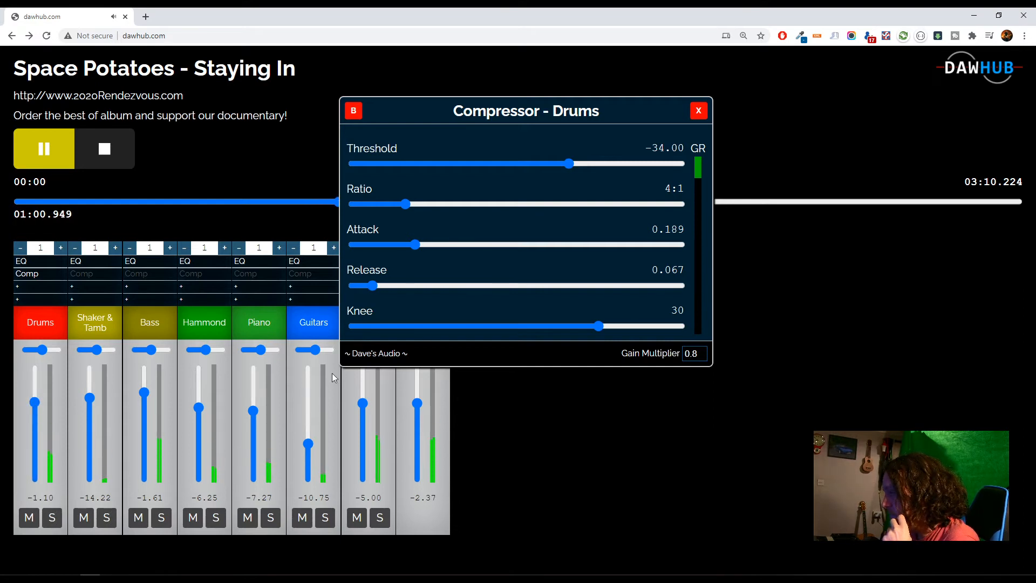
Step: Solo Vocals with its compressor open and both compressor windows moved aside, and jump playback back to about 00:28
drag(474, 104, 666, 85)
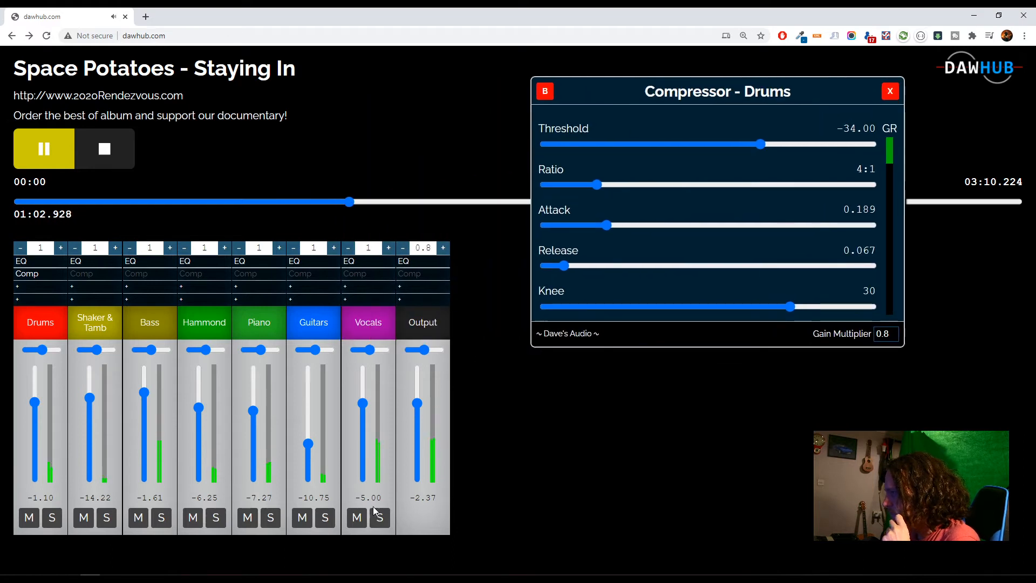
click(380, 517)
click(367, 275)
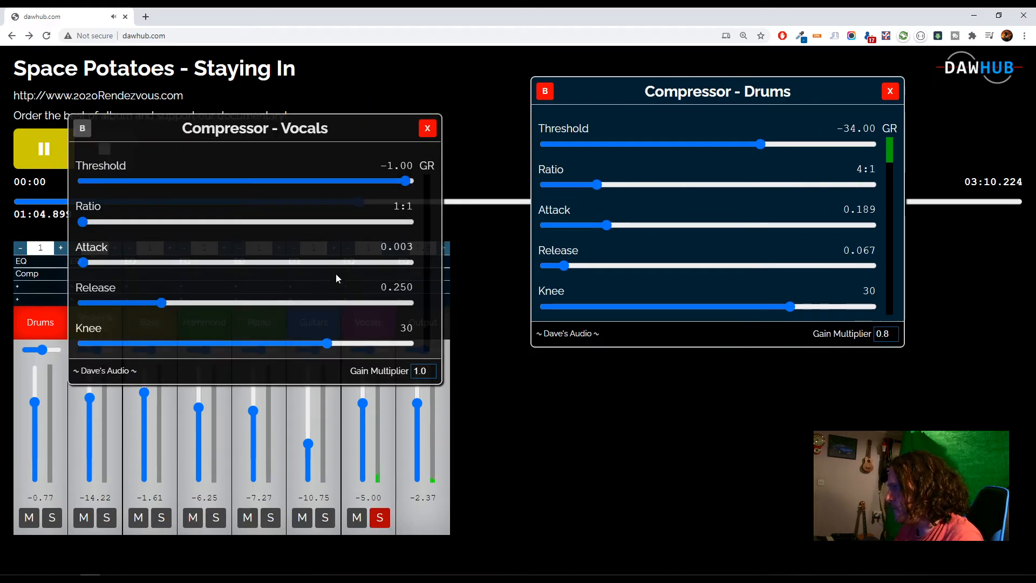
drag(347, 127, 790, 295)
drag(217, 203, 168, 204)
drag(558, 302, 405, 192)
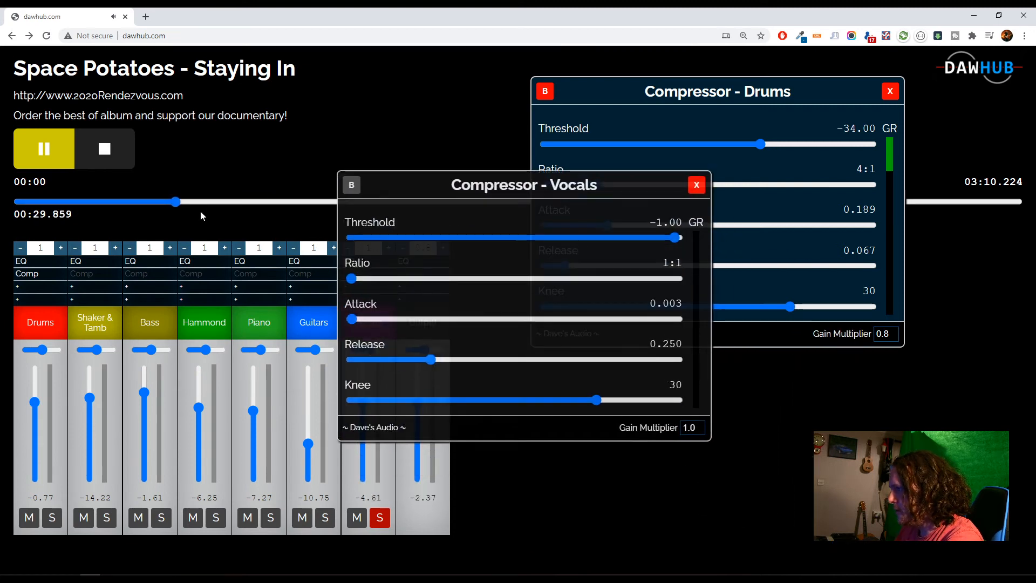
Step: Enable the Vocals compressor and set threshold -37.60, ratio 9:1, attack 0.068 and release 0.067
click(351, 184)
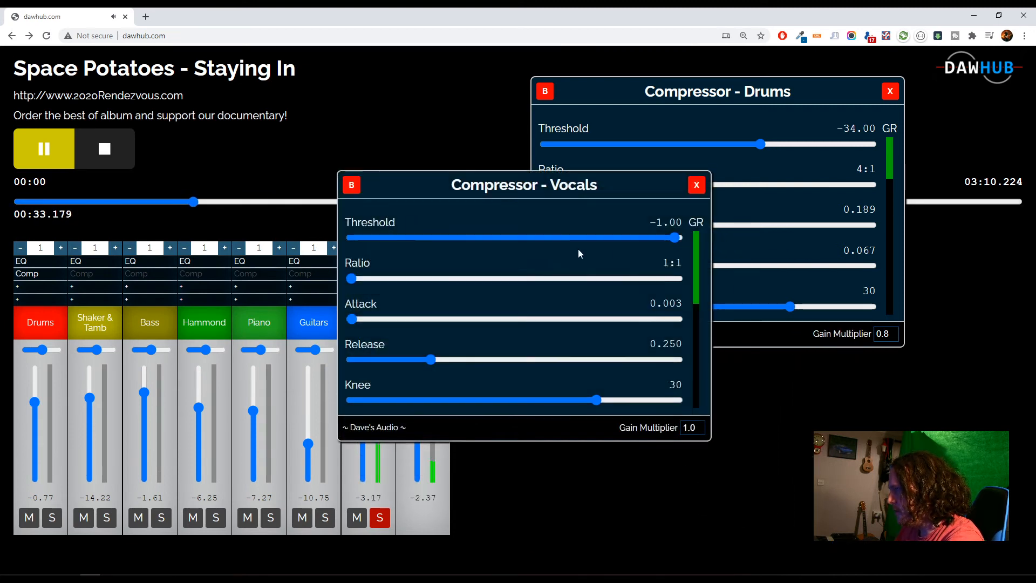
drag(675, 237, 542, 238)
drag(386, 278, 489, 281)
drag(354, 319, 373, 319)
drag(431, 359, 370, 360)
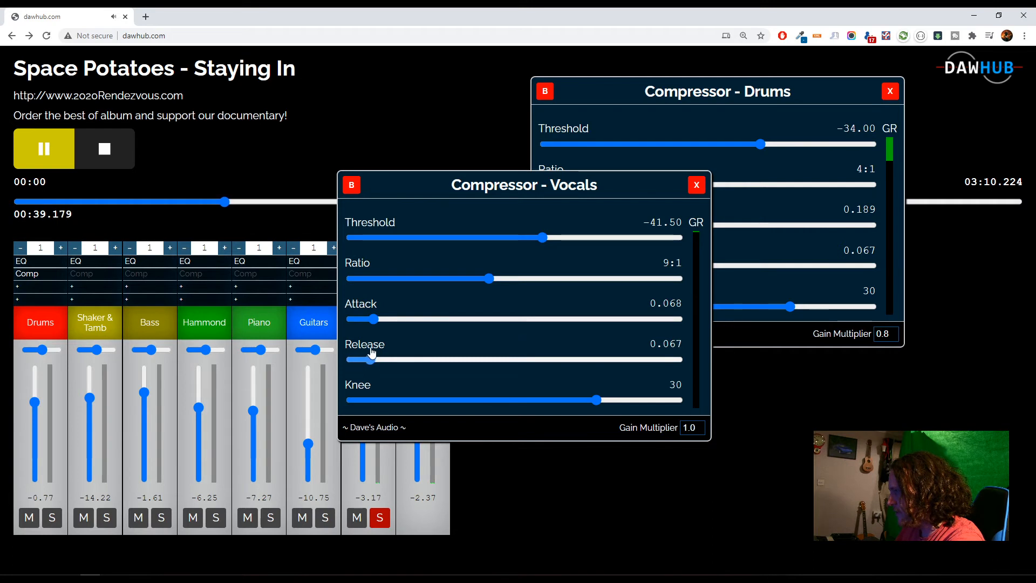
drag(545, 238, 556, 239)
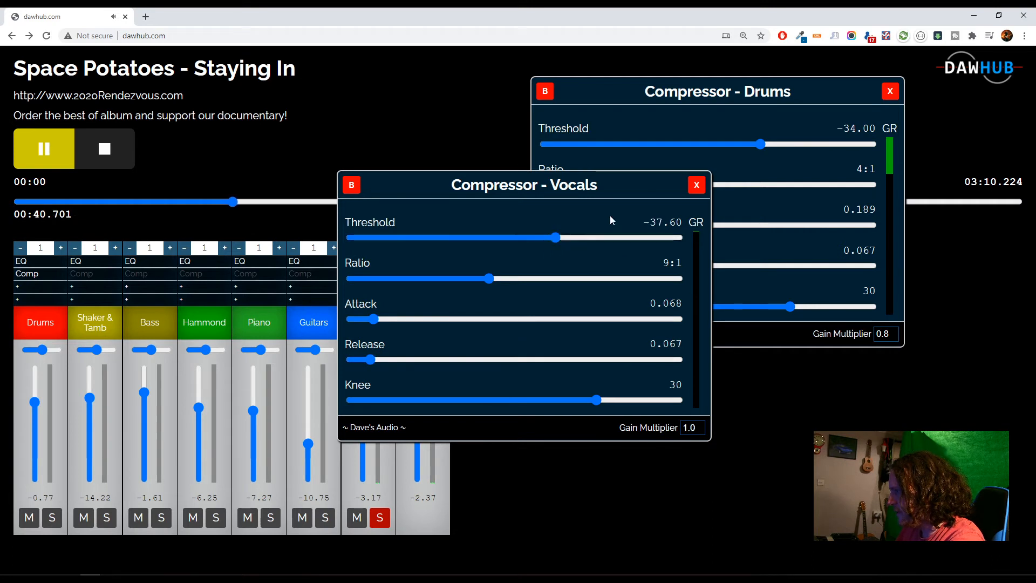
Step: Close the Vocals compressor, clear the Vocals solo, and rebalance by lowering the Vocals and Bass faders and raising Guitars and Hammond
click(697, 185)
click(380, 517)
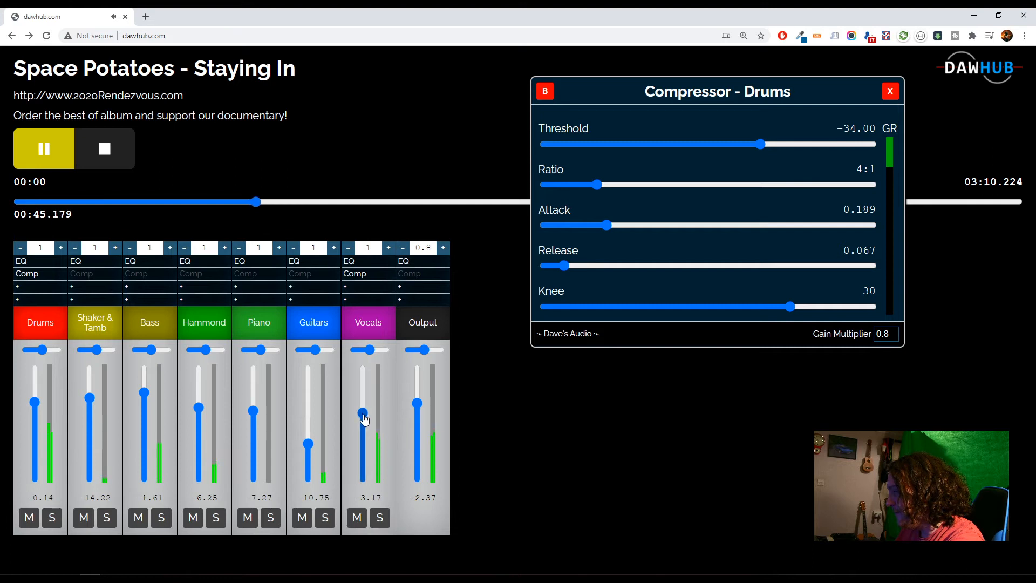
drag(364, 414, 364, 418)
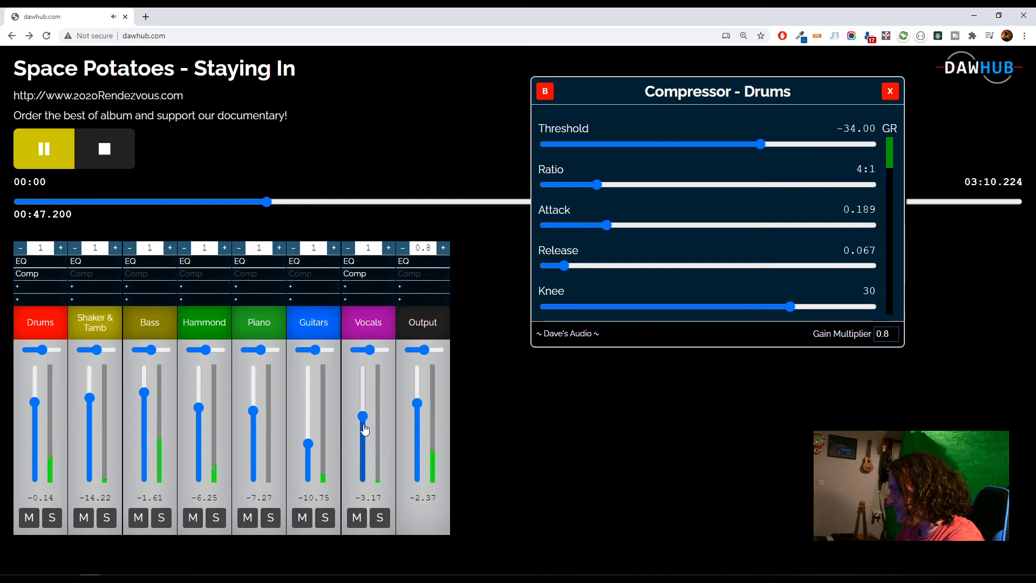
drag(309, 443, 309, 427)
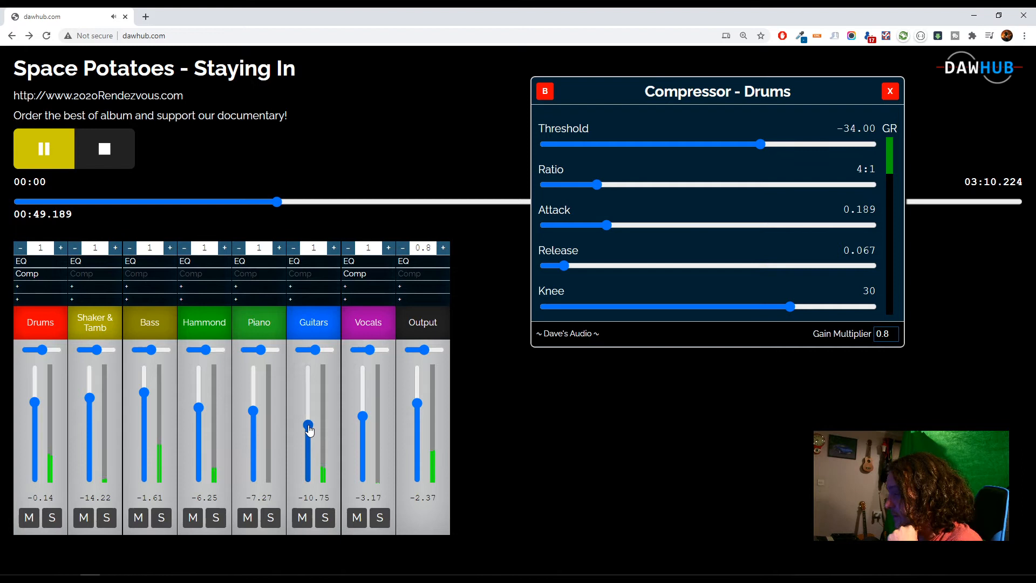
drag(199, 408, 151, 408)
Step: Solo Bass and, in its EQ, set the sixth band to frequency 2707 with gain 0 and the last band's frequency to 302
click(161, 518)
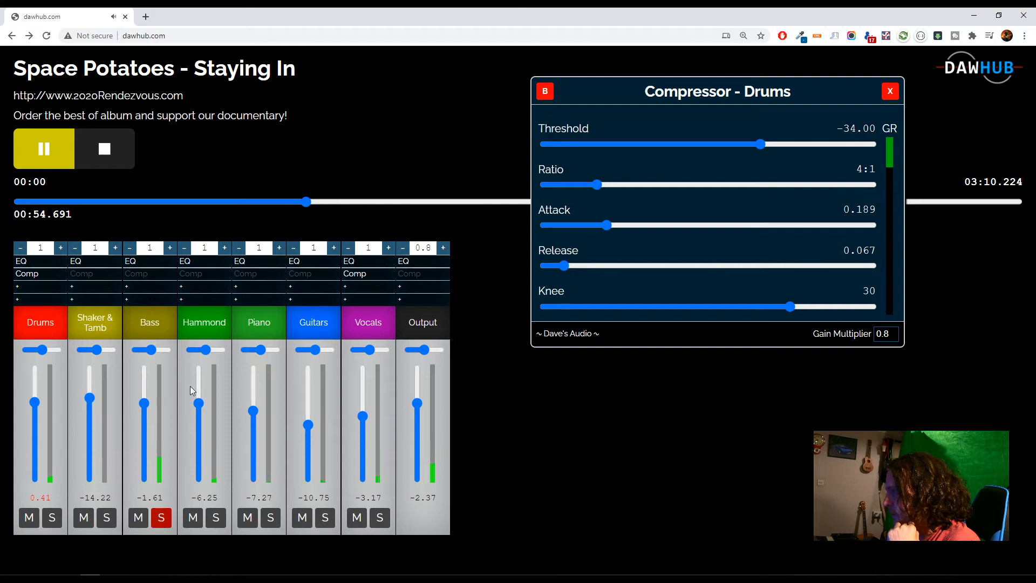
click(148, 264)
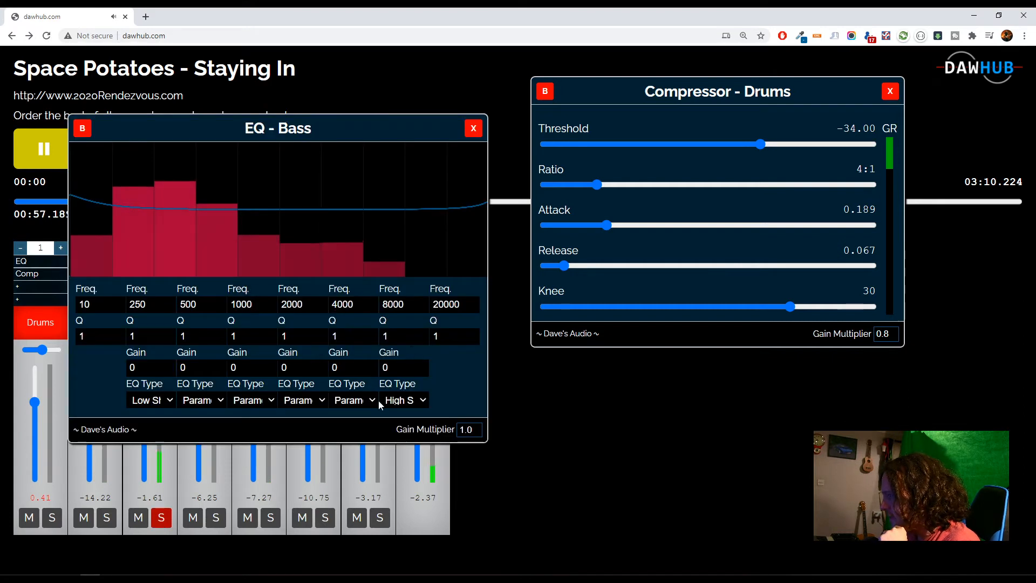
drag(334, 367, 369, 581)
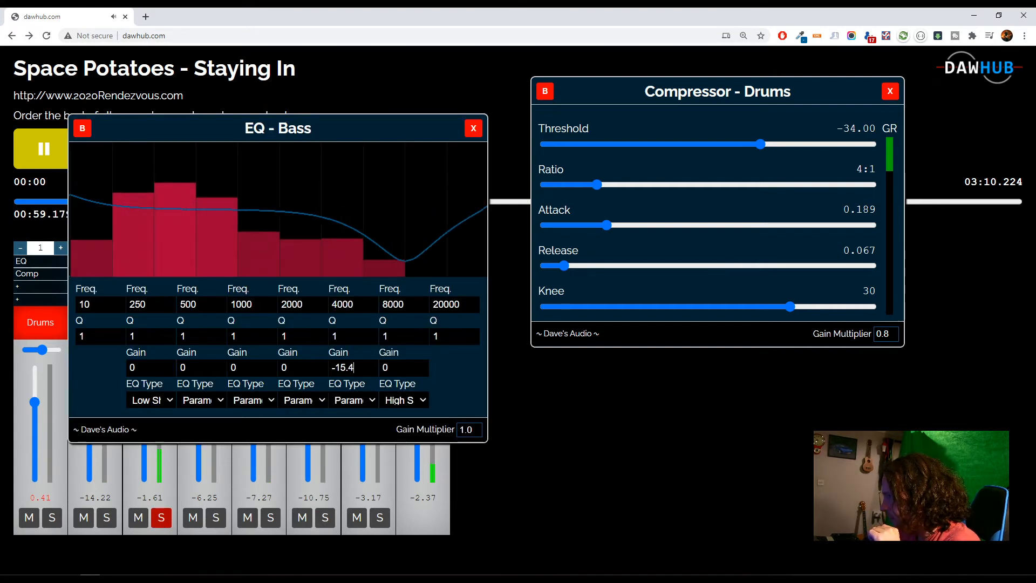
mouse_move(342, 305)
mouse_down()
mouse_move(344, 340)
mouse_move(351, 315)
mouse_up()
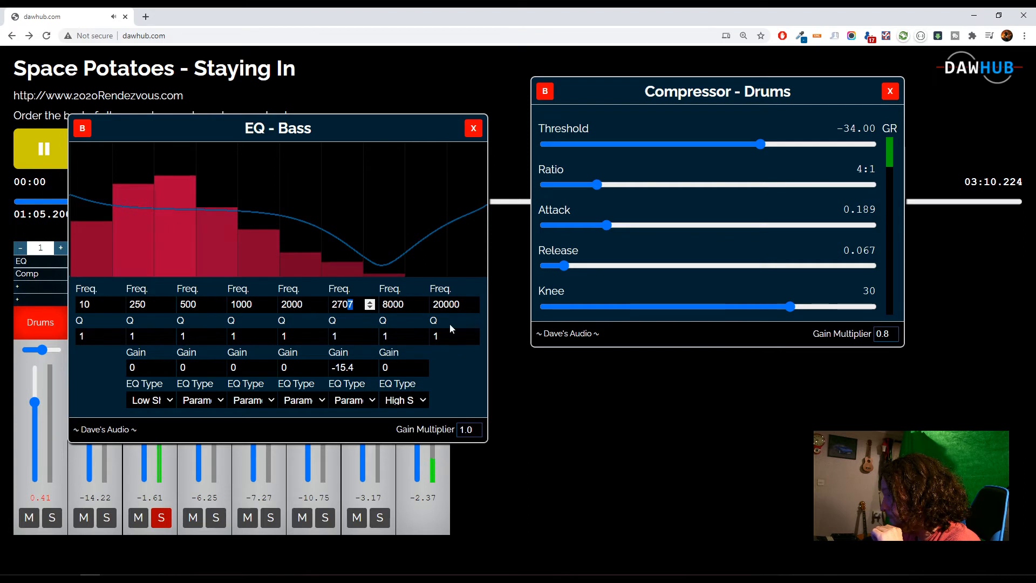
drag(450, 305, 453, 438)
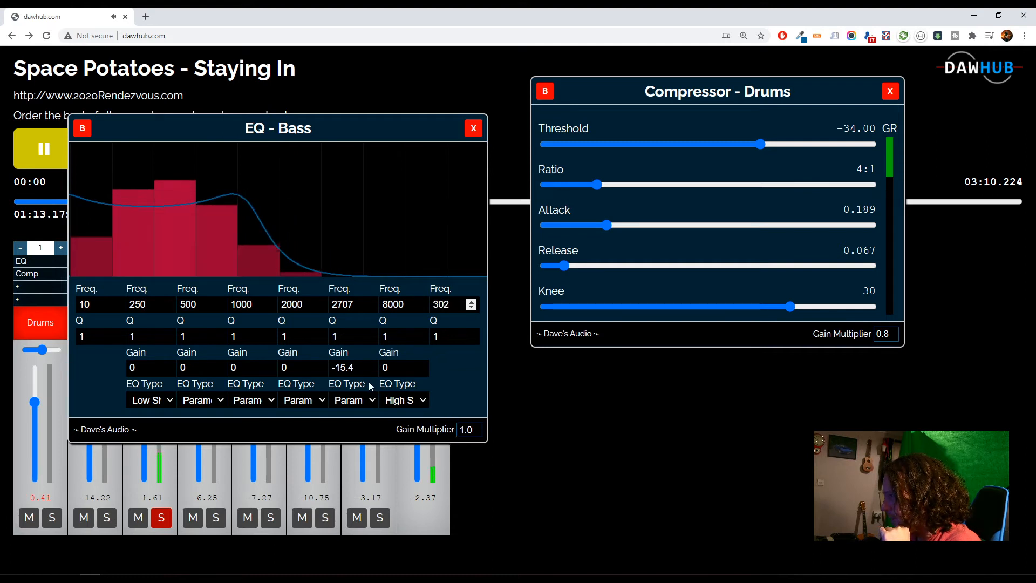
double_click(346, 368)
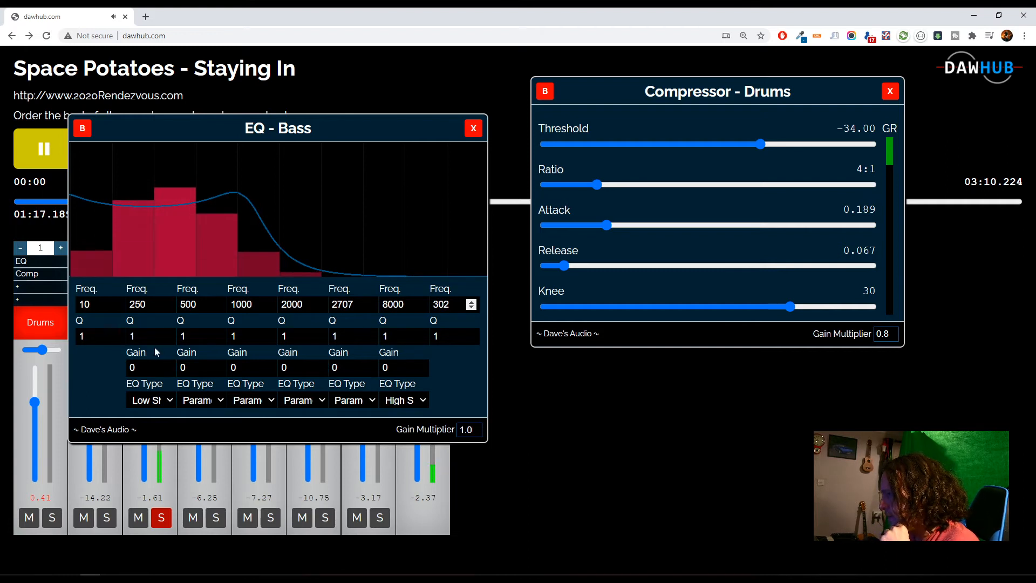
Step: Set the Bass low shelf to 90 with 3.9 gain, compare the EQ bypassed with Drums also soloed, and set the last band to 153
drag(148, 368, 142, 335)
click(52, 518)
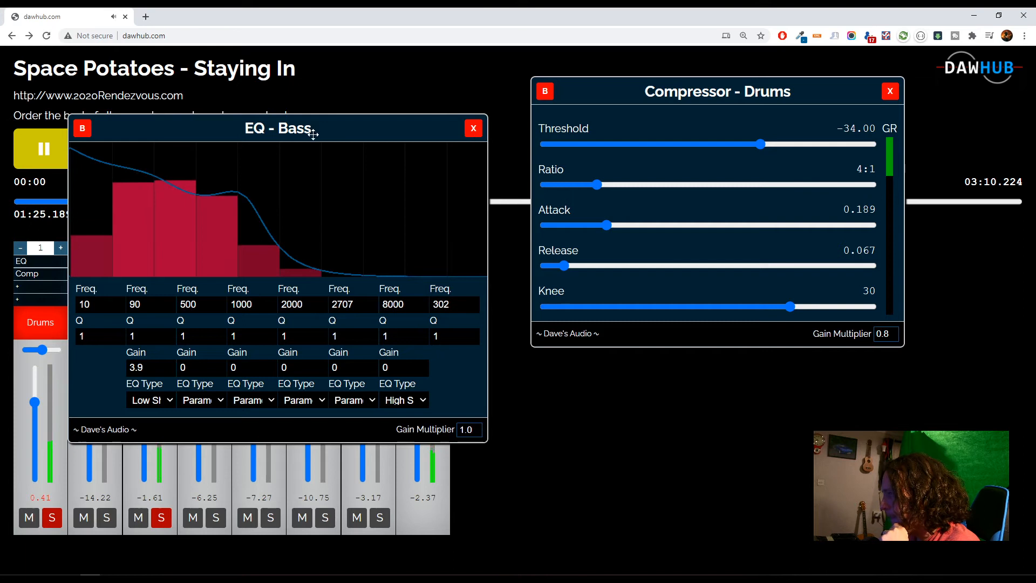
click(83, 129)
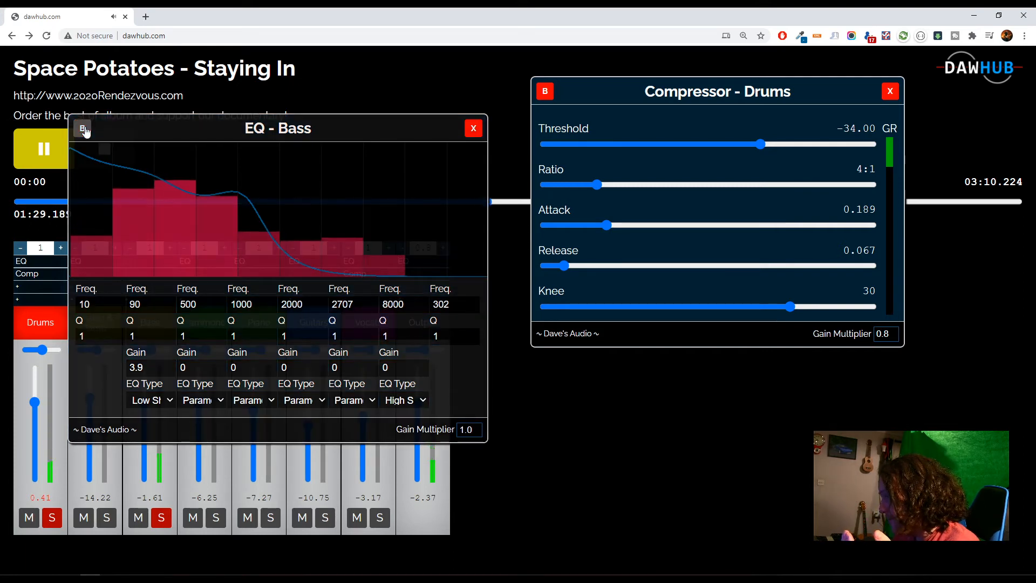
click(84, 132)
text(153)
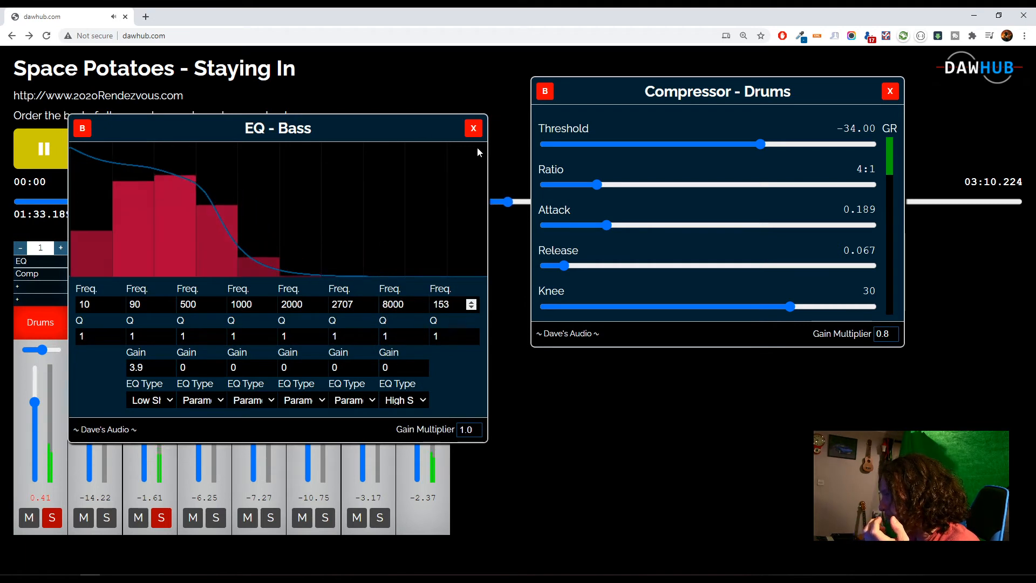
Step: Close the Bass EQ, clear the Bass and Drums solos, and raise the Bass fader slightly
click(477, 130)
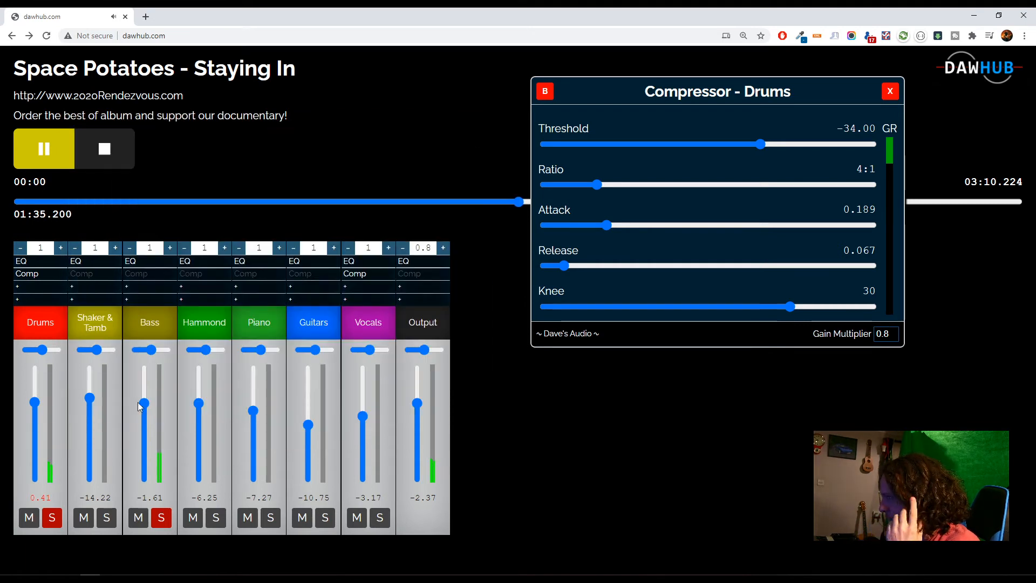
click(161, 519)
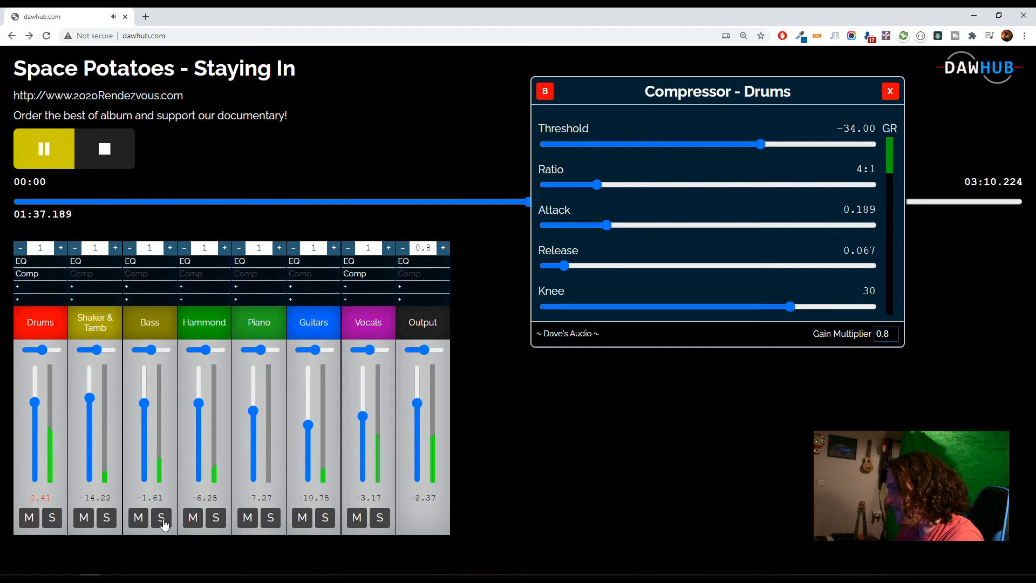
drag(144, 405, 144, 399)
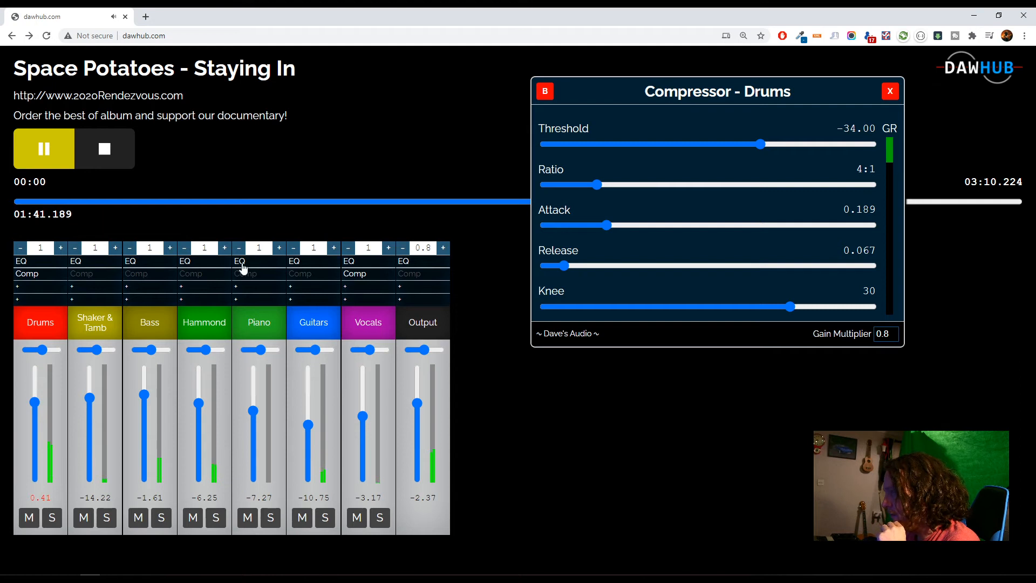
Step: Reload the site to discard the mix changes, reopen "Staying In", play the unmixed version from about 00:20, and pause it
click(49, 36)
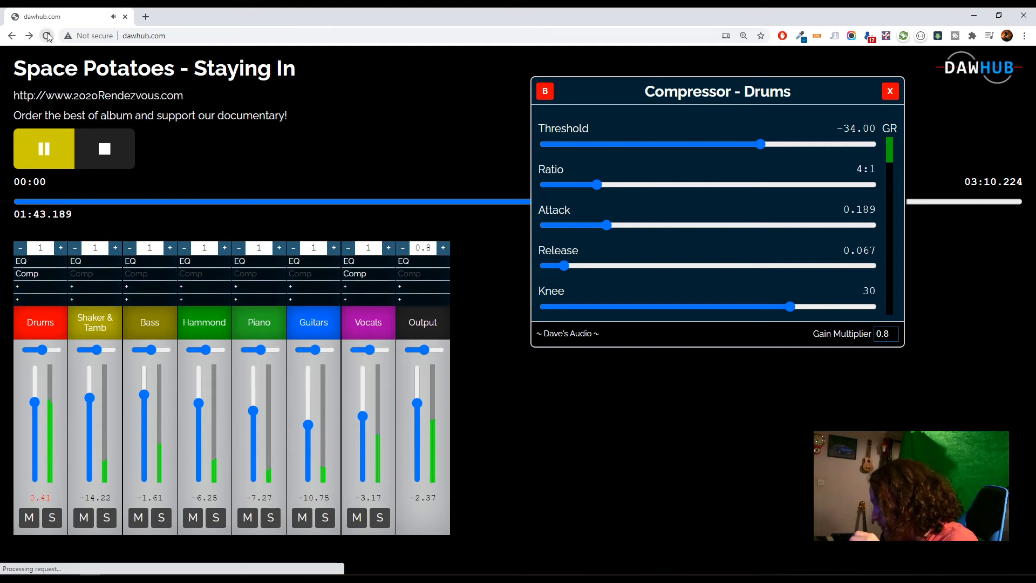
click(286, 515)
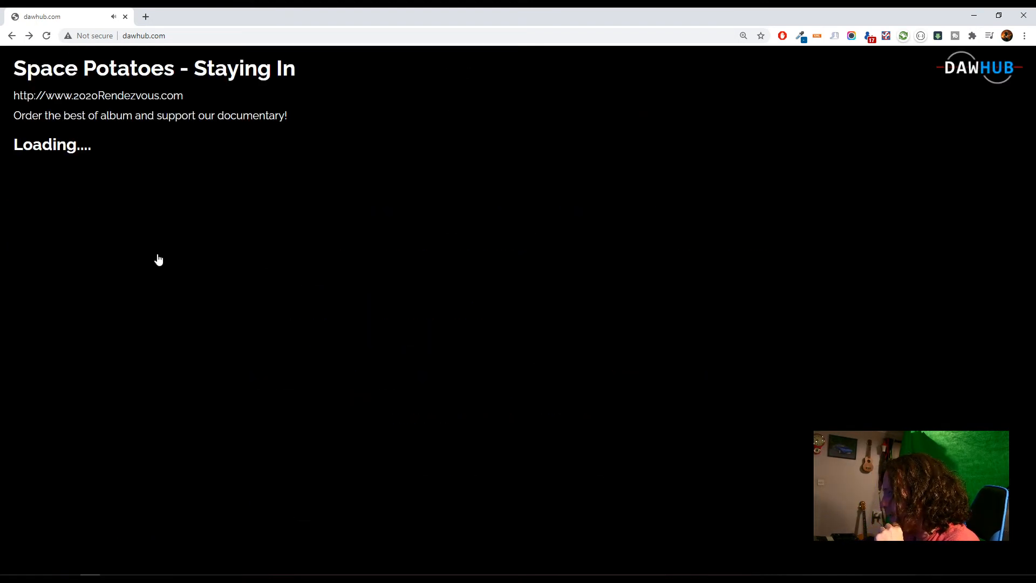
click(32, 144)
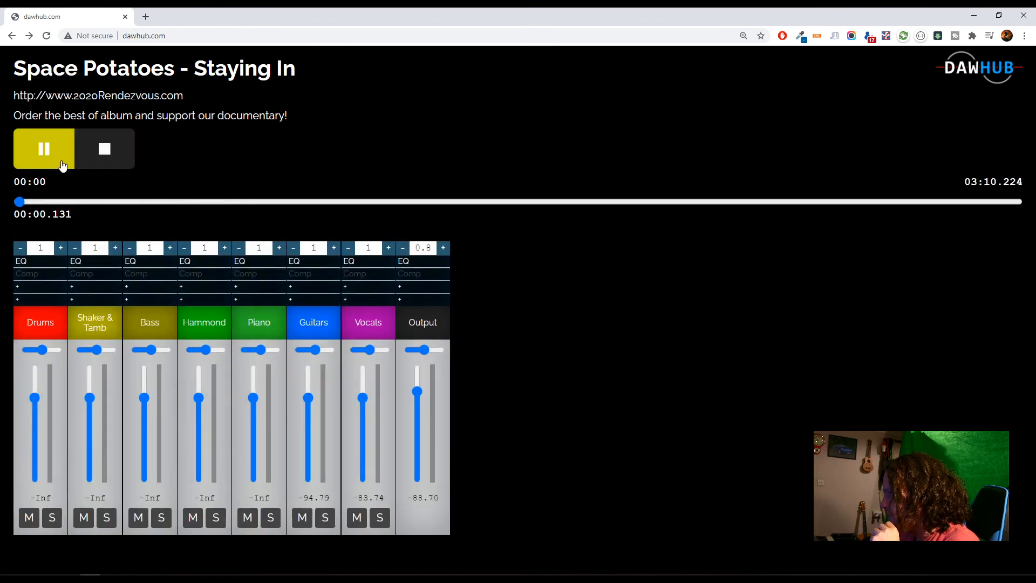
click(124, 202)
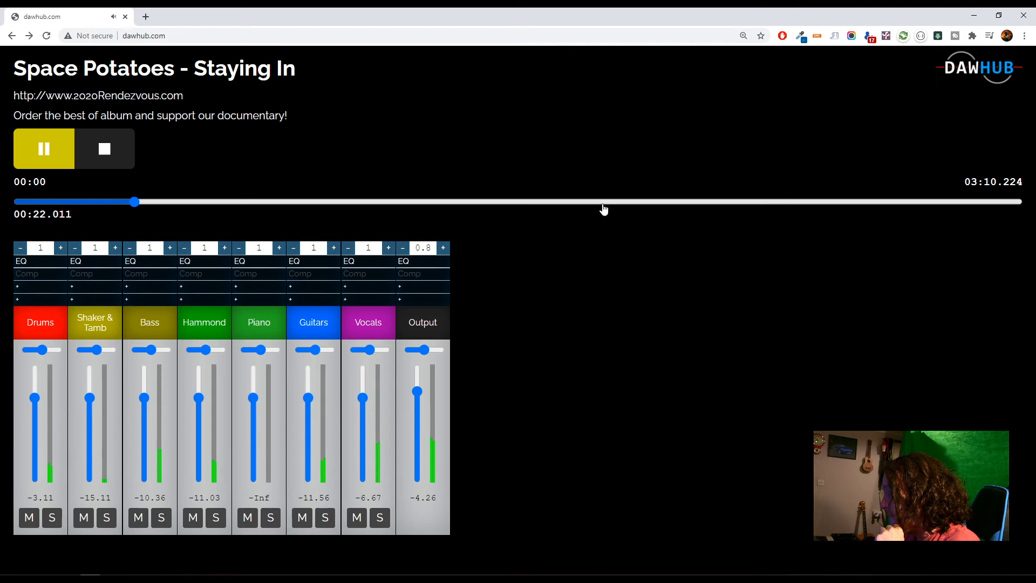
click(69, 158)
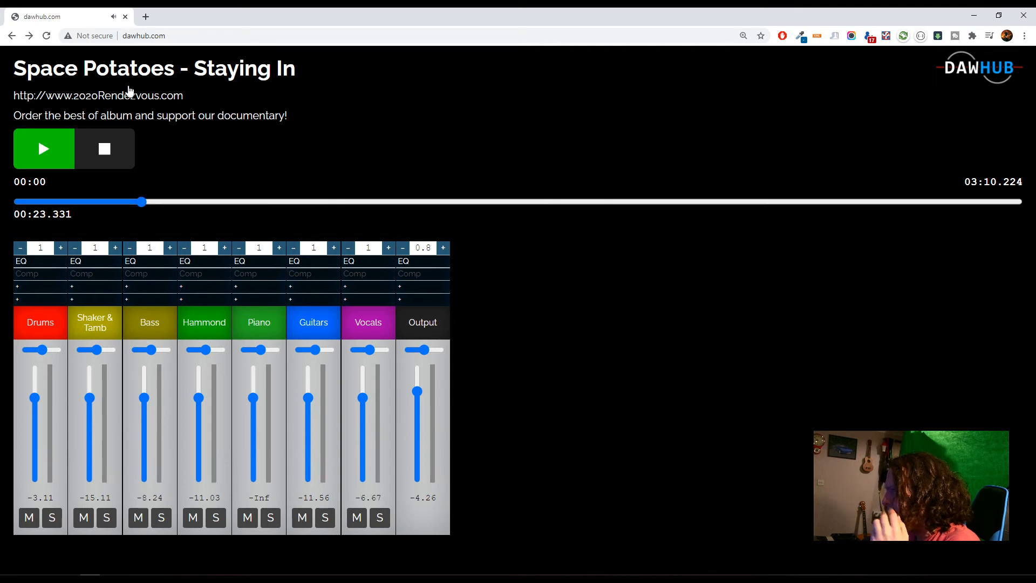
Step: Return to the song selection, open "Mr Jenkinson" by Space Potatoes, and start playback
click(12, 35)
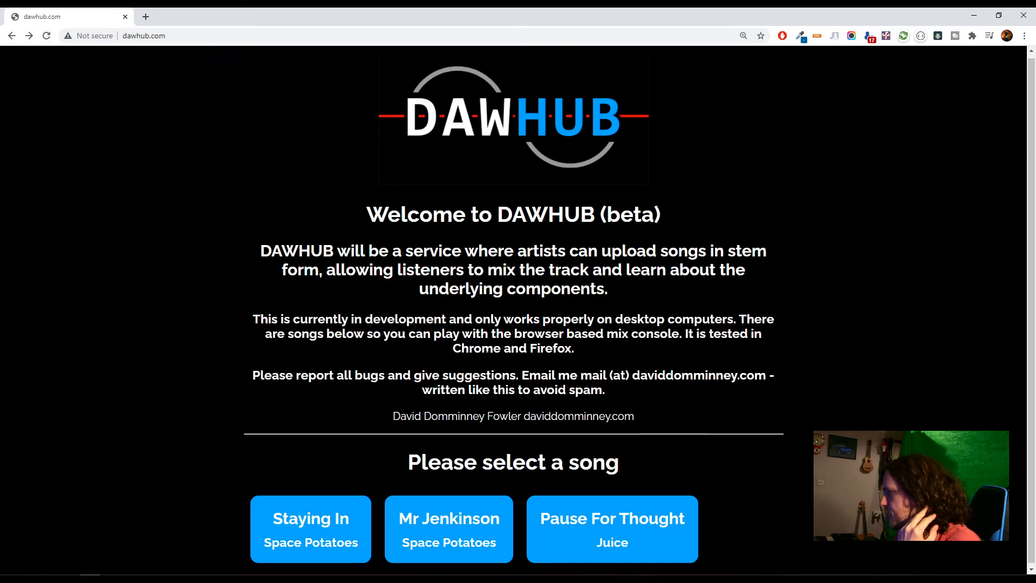
click(463, 523)
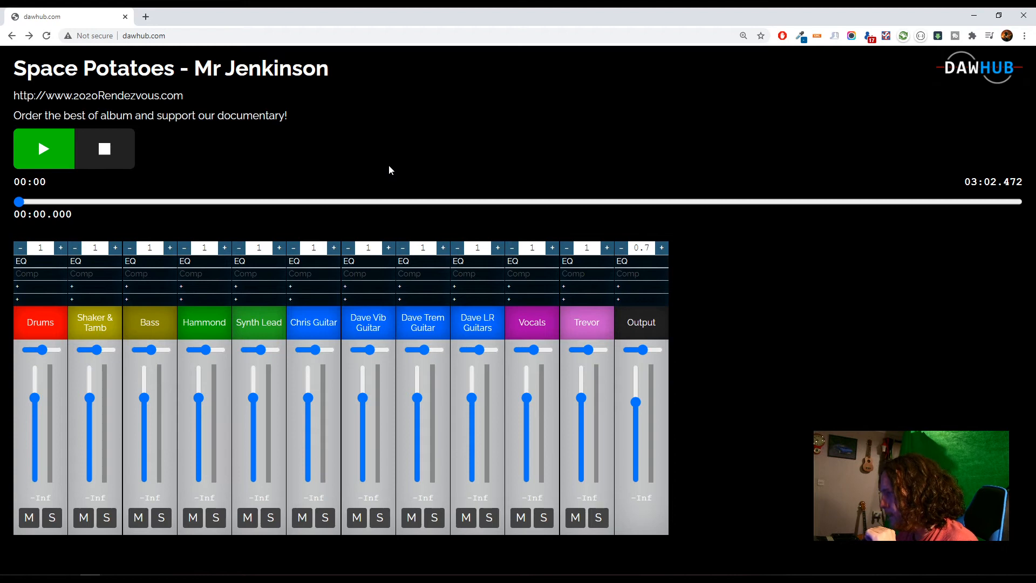
click(56, 151)
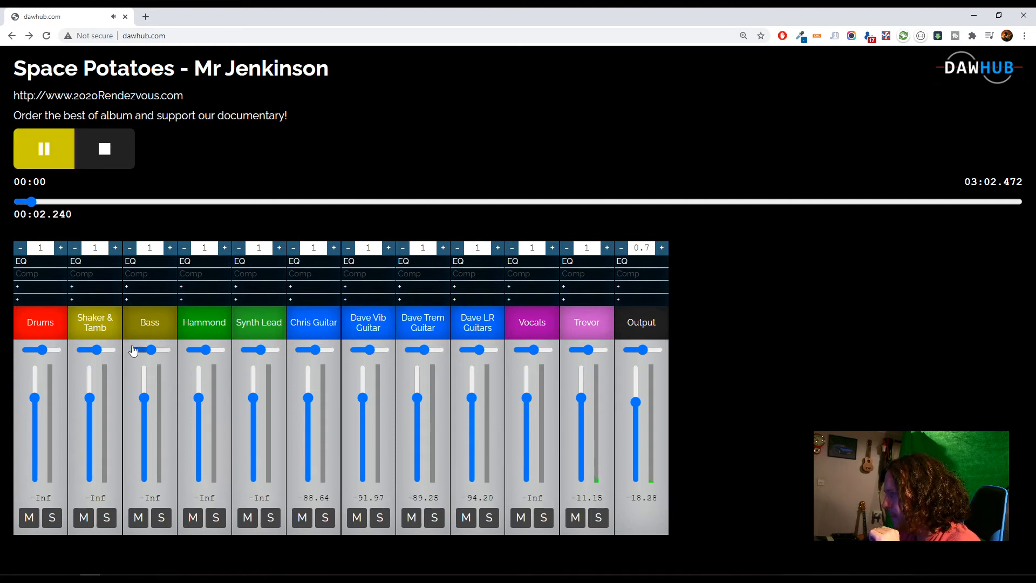
Step: Pause "Mr Jenkinson", rewind it to 00:00, and restart playback
click(49, 138)
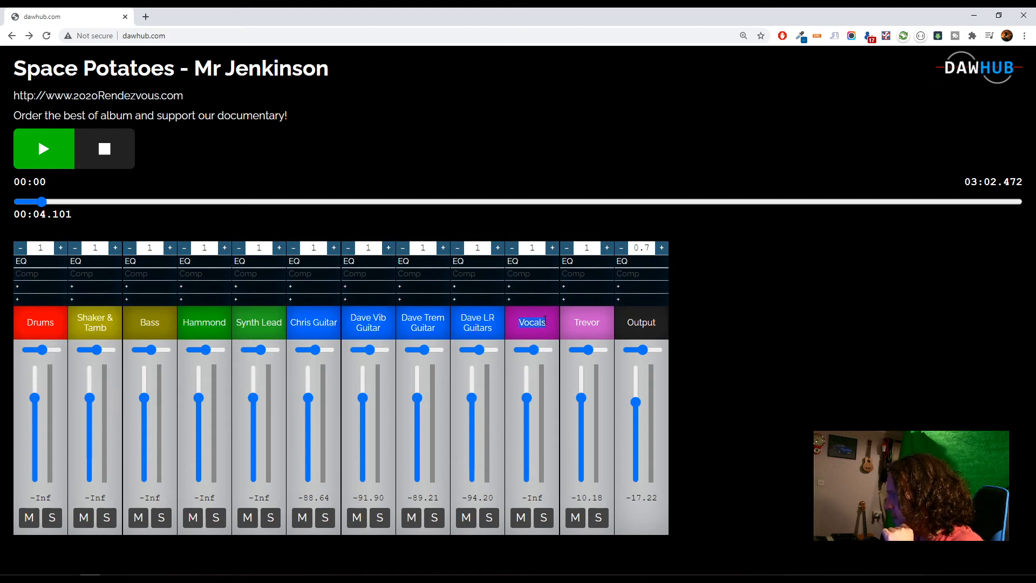
click(597, 328)
drag(43, 202, 4, 210)
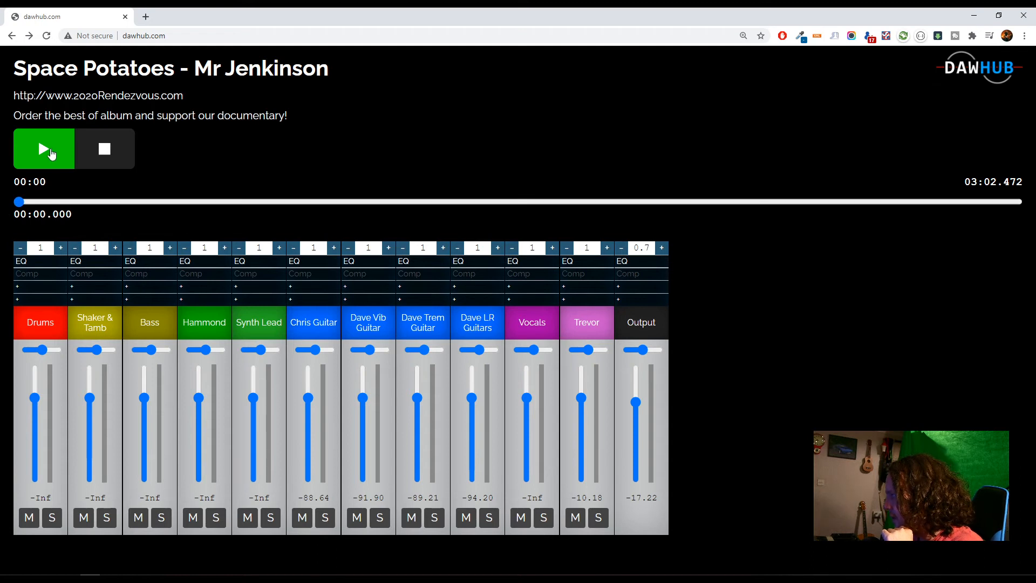
click(44, 155)
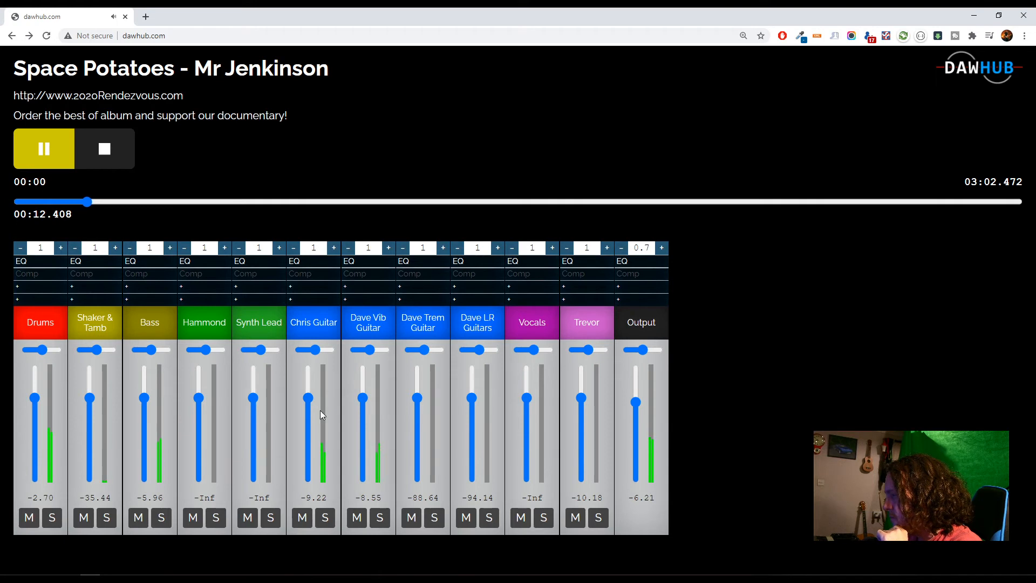
Step: Solo the first guitar and the Vib Guitar together, panning the first guitar hard left and the Vib Guitar hard right
click(329, 521)
click(379, 519)
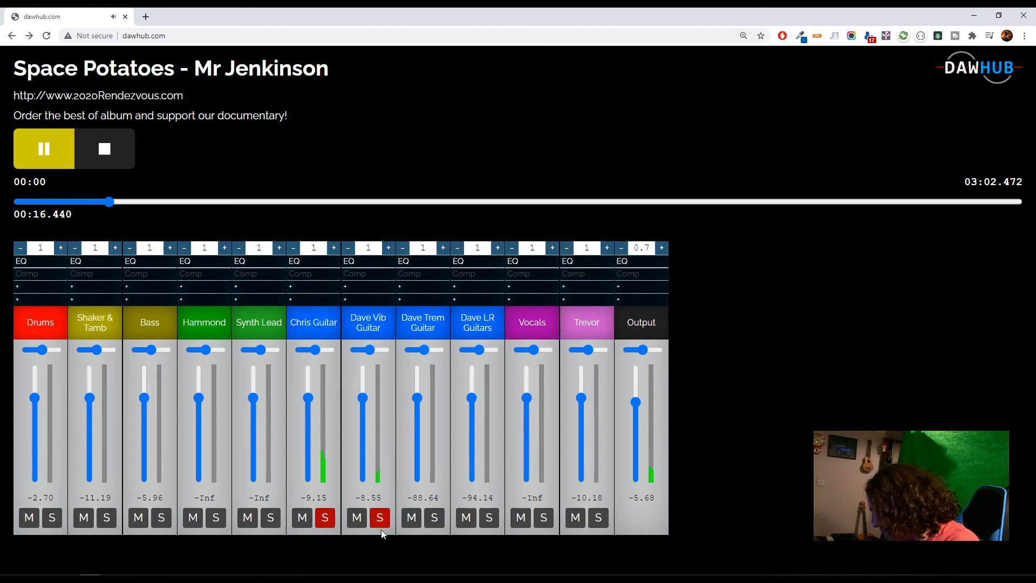
drag(315, 349, 303, 357)
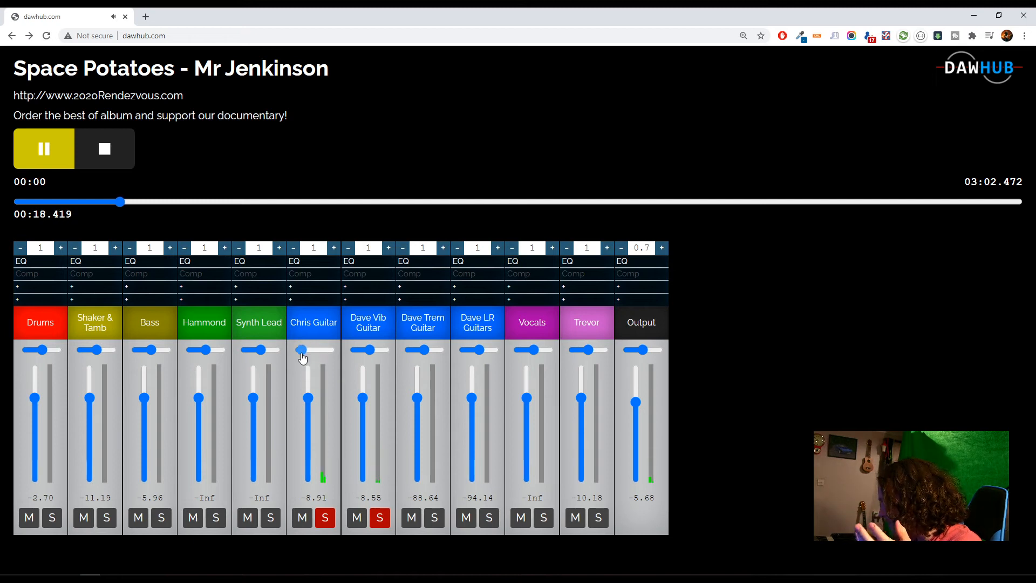
drag(370, 350, 404, 354)
Step: Lower the faders of the first guitar and the Vib Guitar, and clear both solos
drag(361, 399, 362, 418)
mouse_move(307, 399)
mouse_down()
mouse_move(308, 422)
mouse_move(308, 412)
mouse_up()
click(325, 519)
click(382, 520)
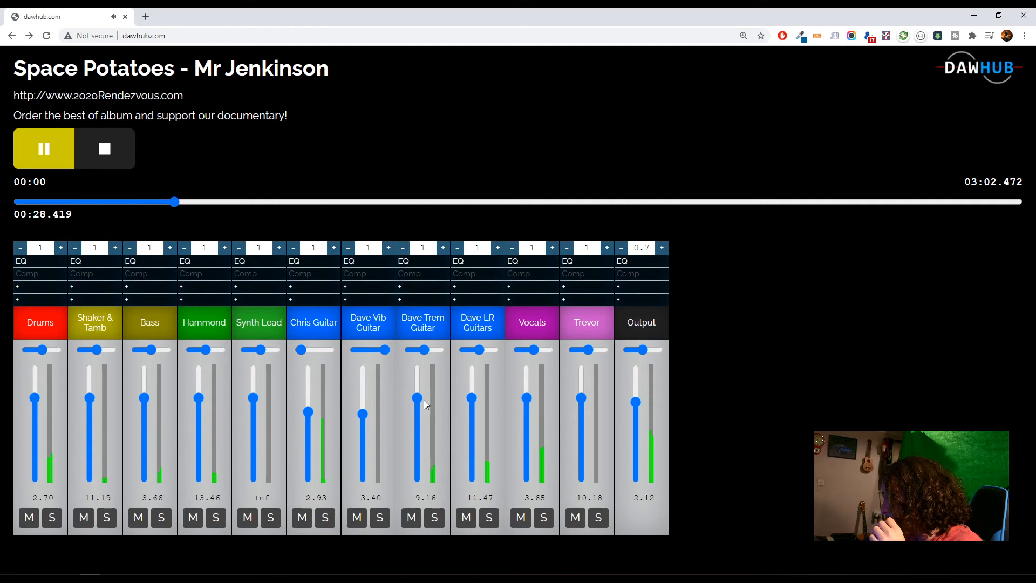
Step: Raise the Trem Guitar fader almost to maximum, solo the channel, and pan it hard right
drag(419, 399, 418, 376)
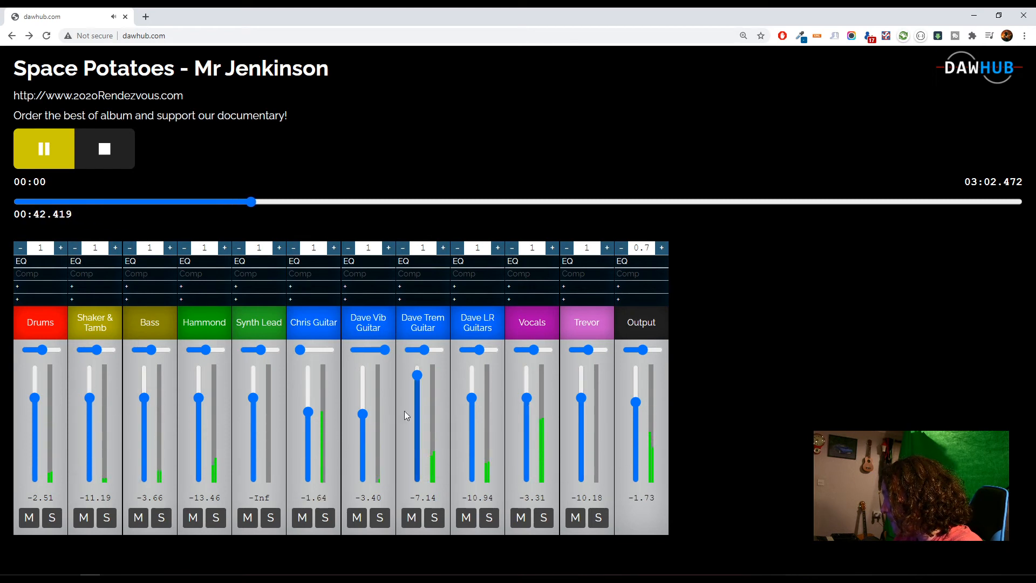
mouse_move(417, 375)
mouse_down()
mouse_move(419, 477)
mouse_move(411, 358)
mouse_up()
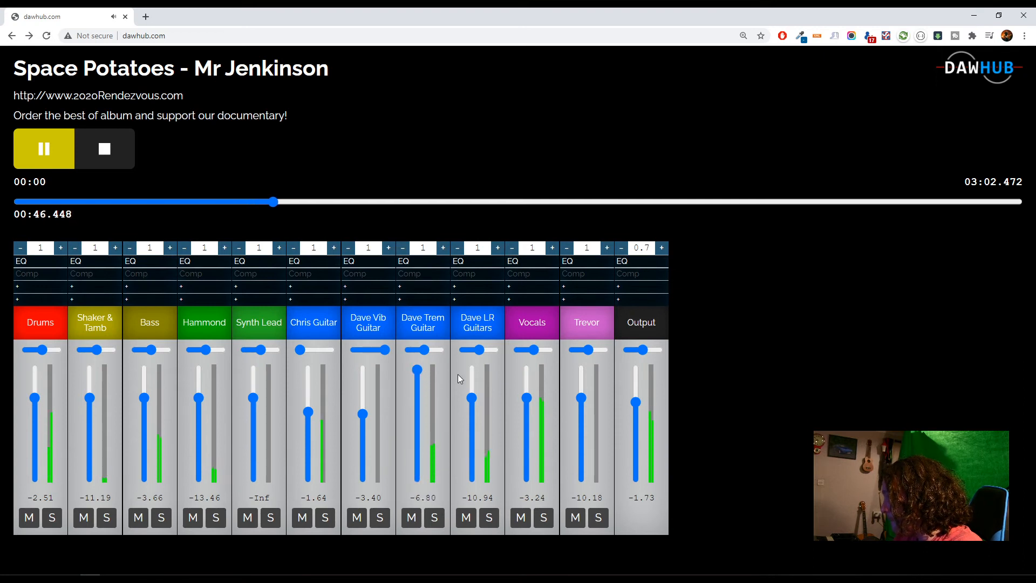
click(435, 519)
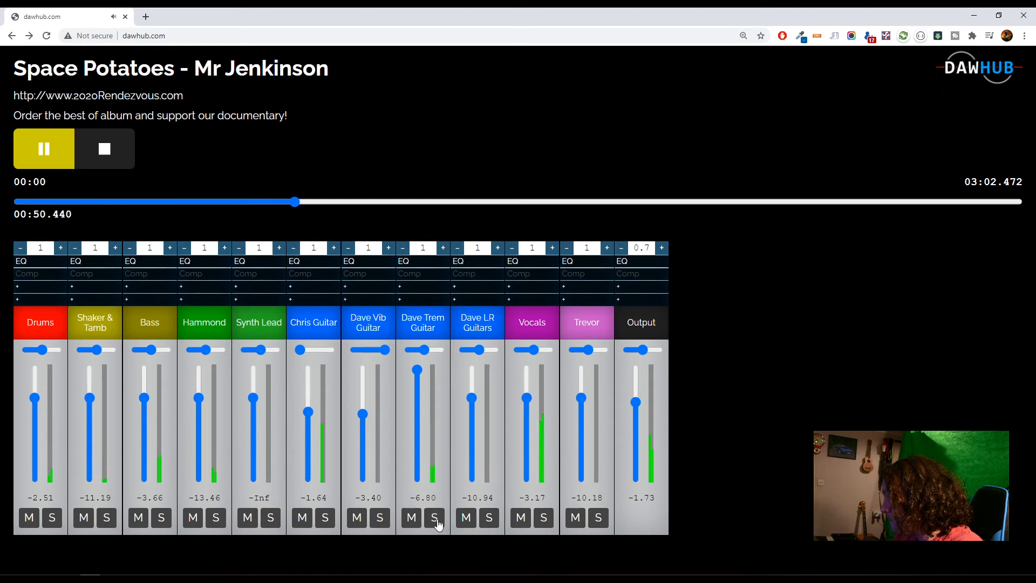
drag(428, 354, 445, 354)
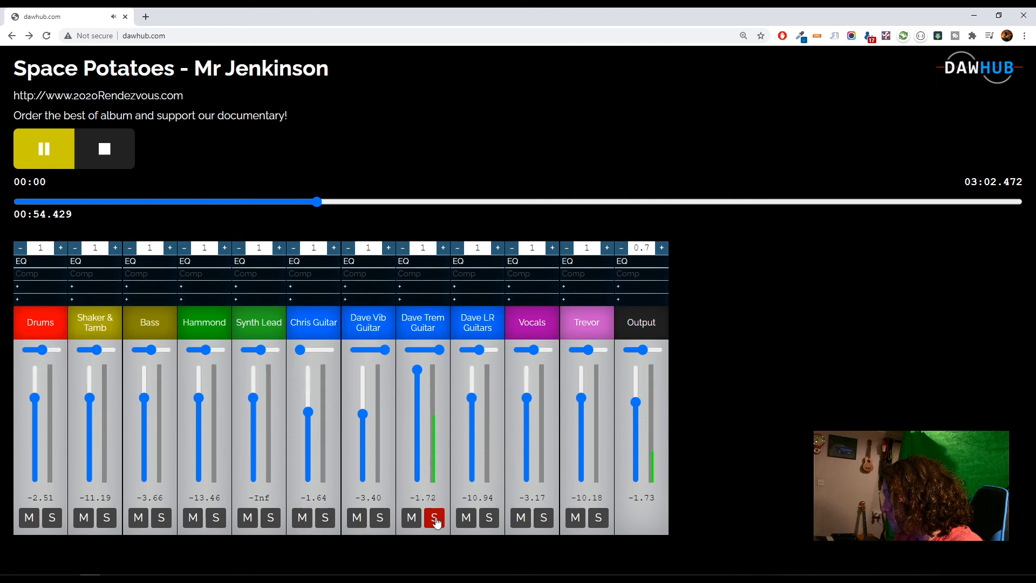
Step: Ease the Trem Guitar pan back from hard right, solo the first guitar with it, and bring the Vib Guitar pan slightly inward
drag(438, 351, 435, 352)
click(325, 518)
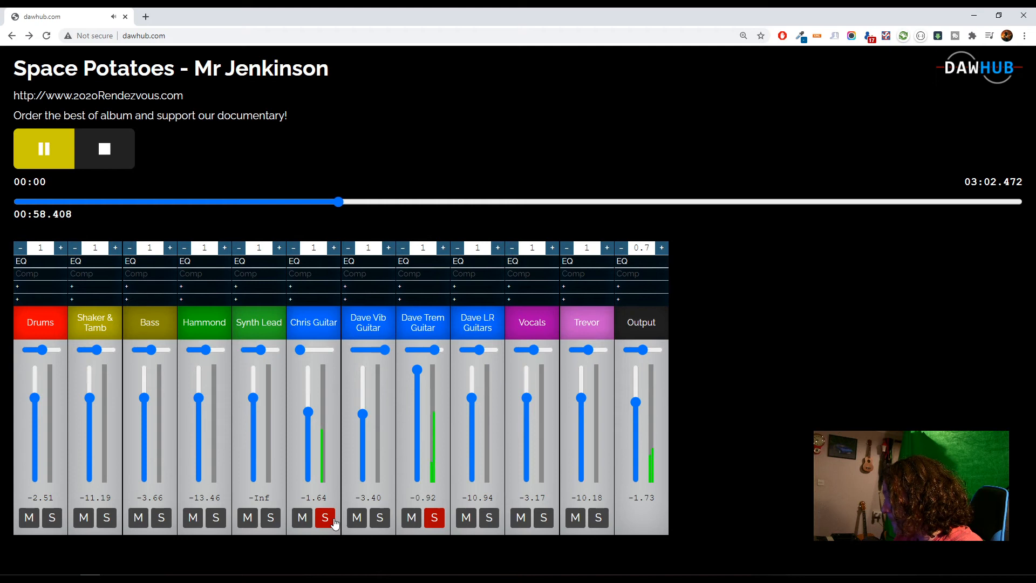
click(382, 355)
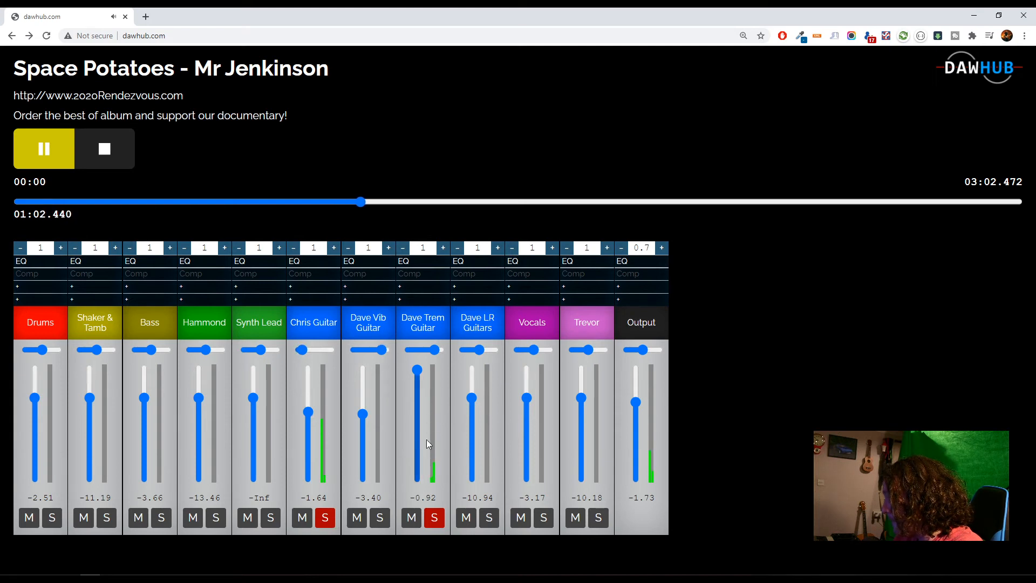
Step: Clear the solos on the Trem Guitar and the first guitar, and briefly audition the Synth Lead in solo
click(435, 519)
click(325, 518)
click(271, 518)
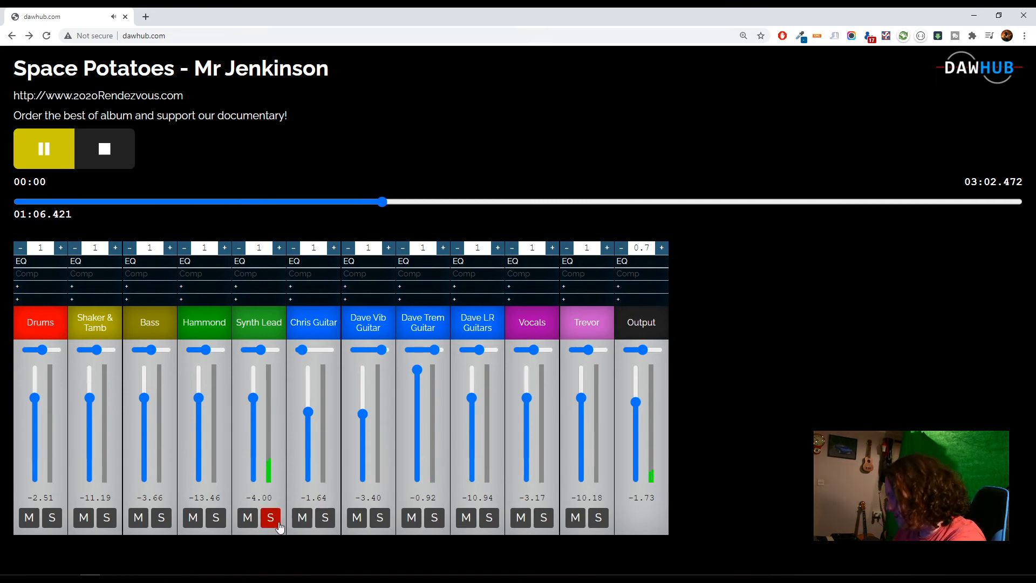
click(271, 519)
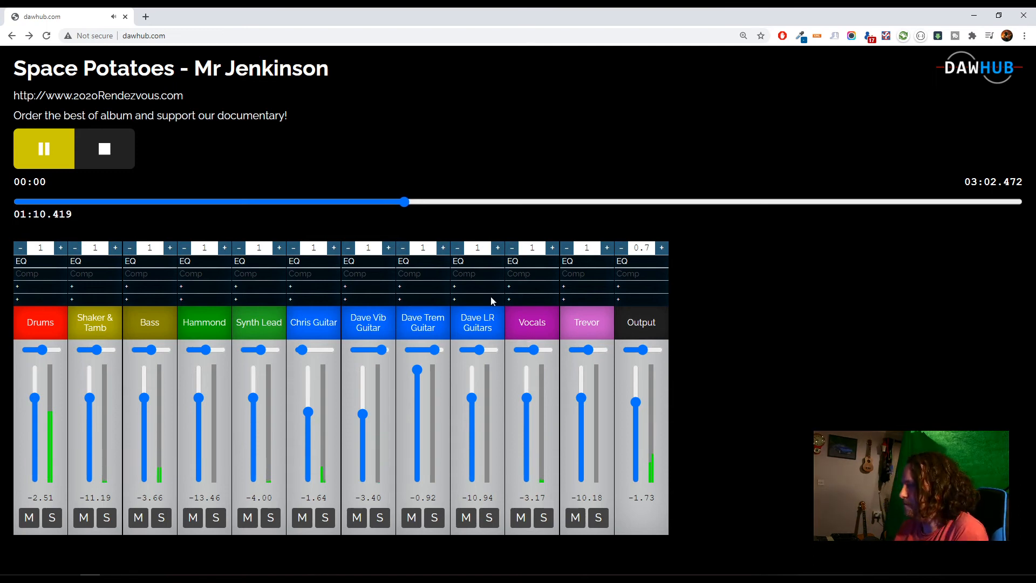
Step: Stop and resume playback, and briefly audition the Vocals channel in solo
click(113, 154)
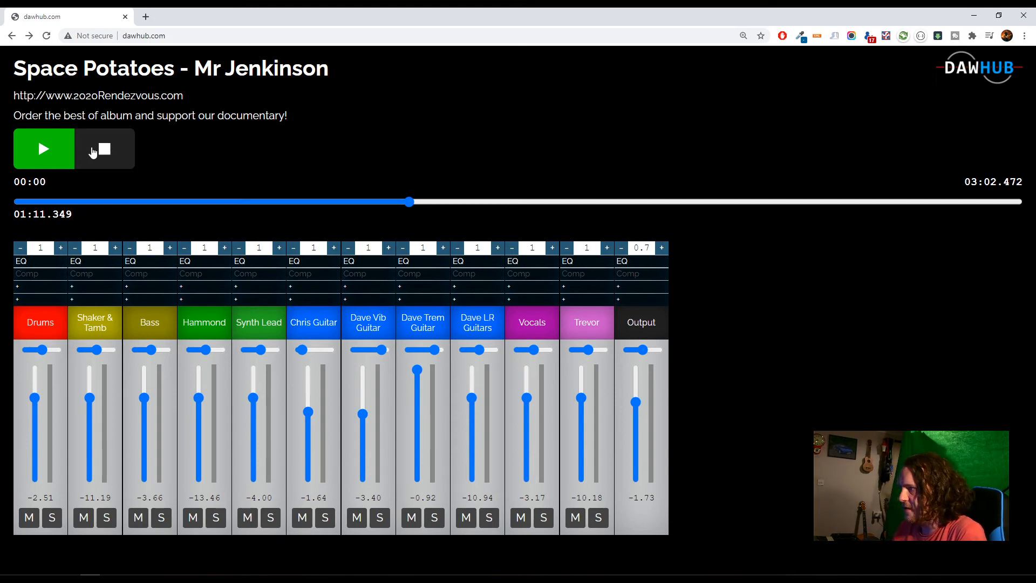
click(43, 148)
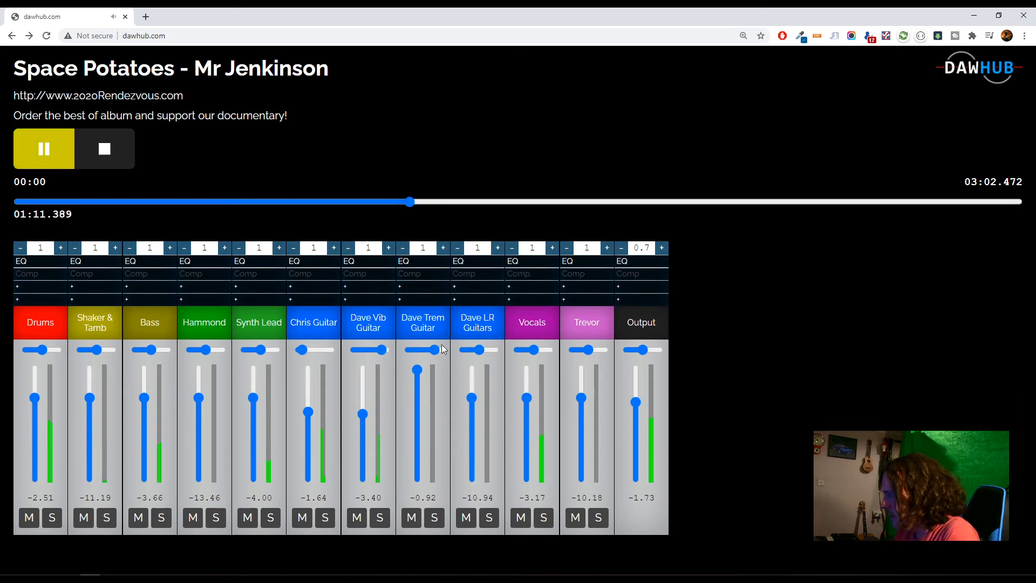
click(544, 520)
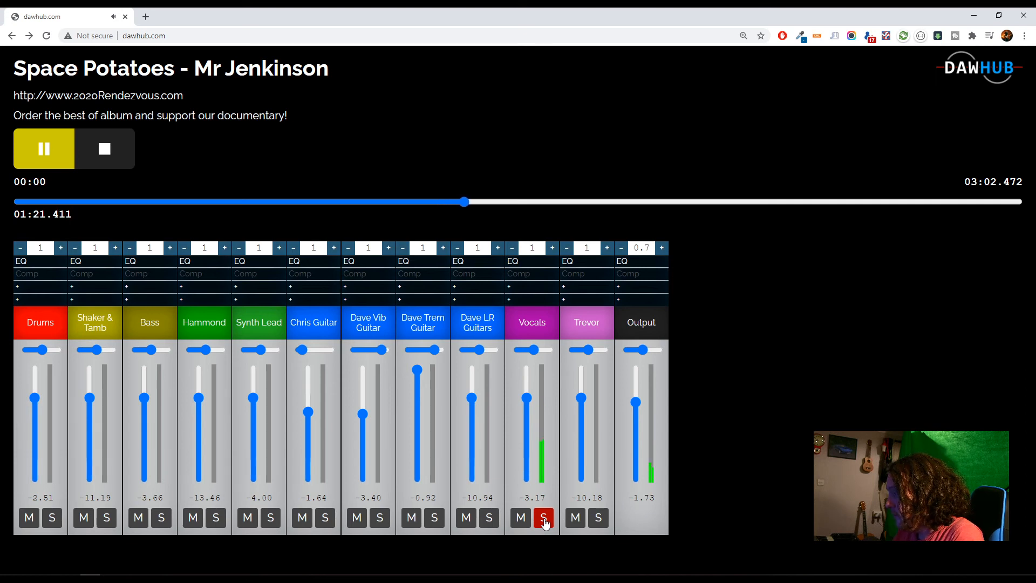
click(544, 519)
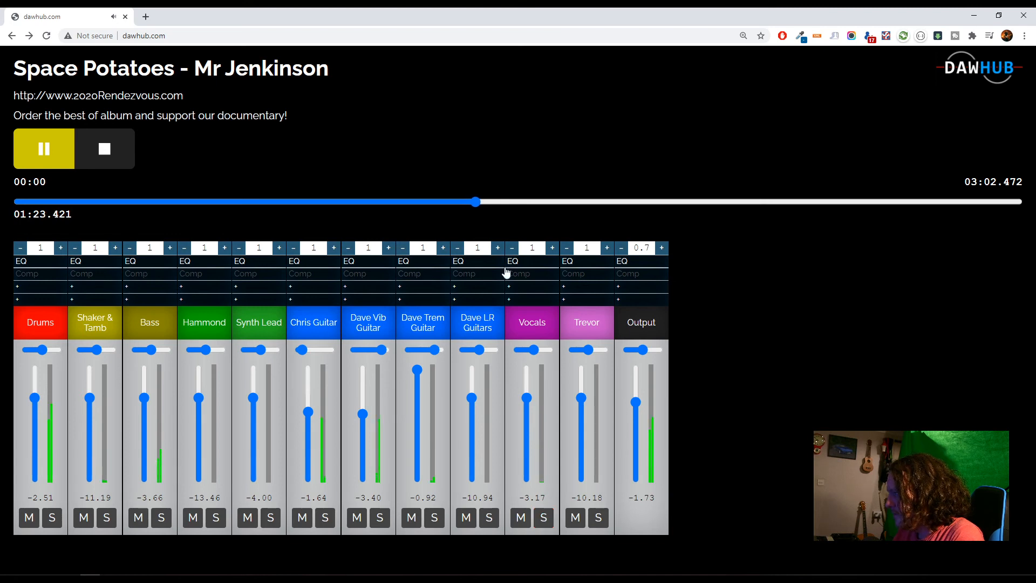
Step: Jump playback back several seconds, raise the Vocals fader slightly, and lower the Trem Guitar fader
click(421, 202)
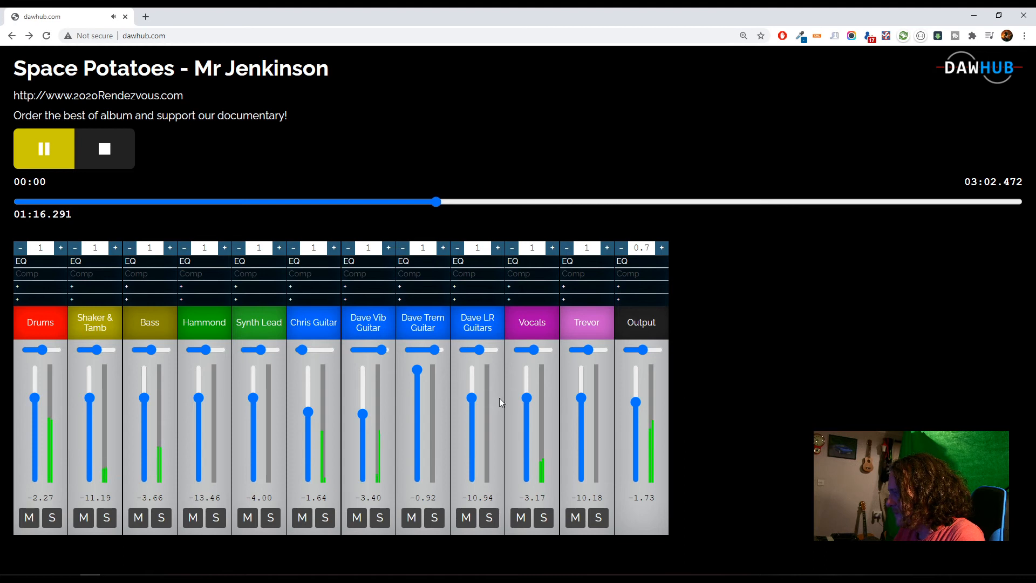
drag(528, 404, 527, 393)
drag(419, 382, 418, 394)
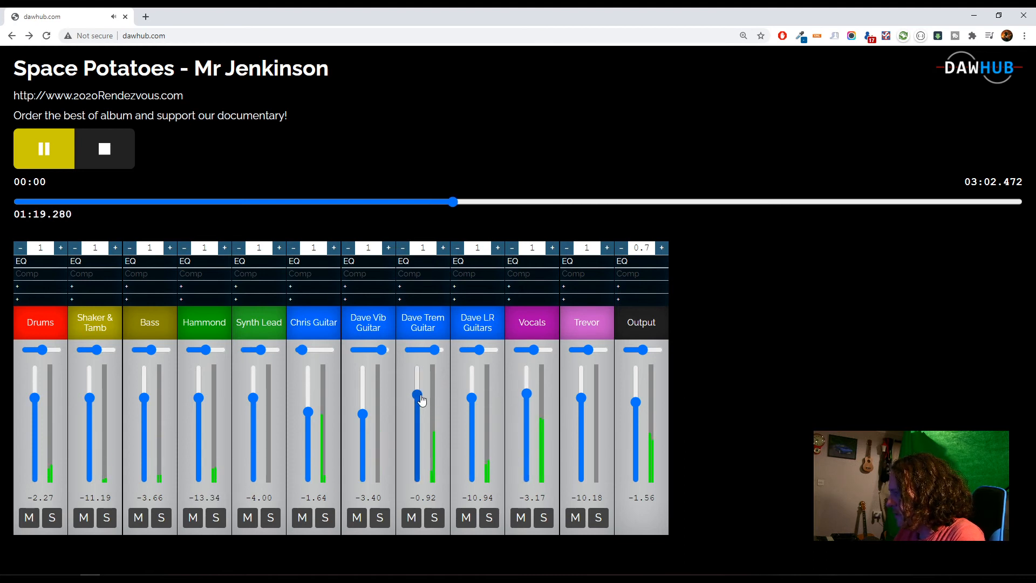
Step: Center the pans of the first guitar, Vib Guitar and Trem Guitar, and raise the first guitar and Vib Guitar faders slightly
click(316, 351)
click(370, 350)
click(425, 350)
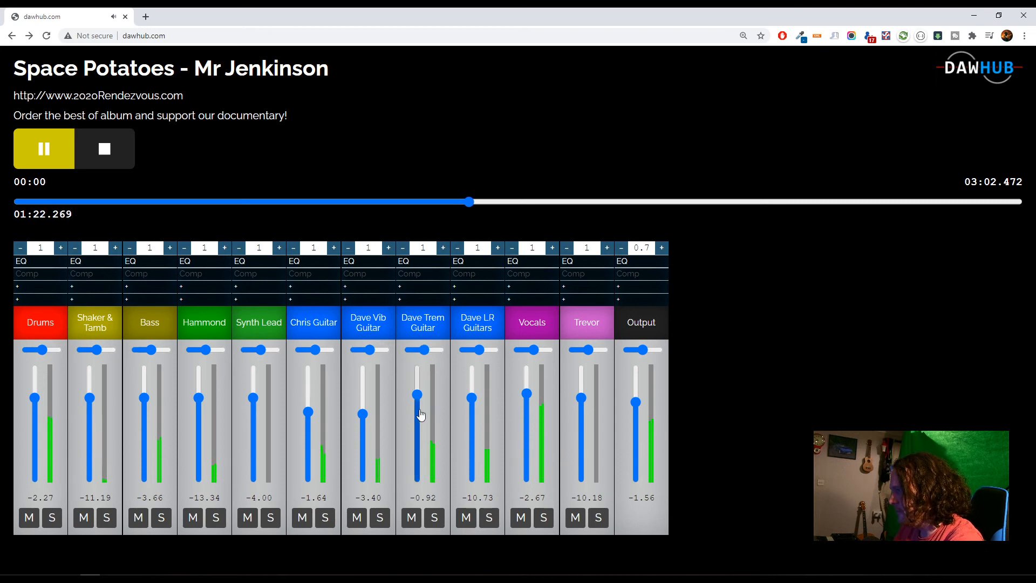
drag(363, 415, 309, 408)
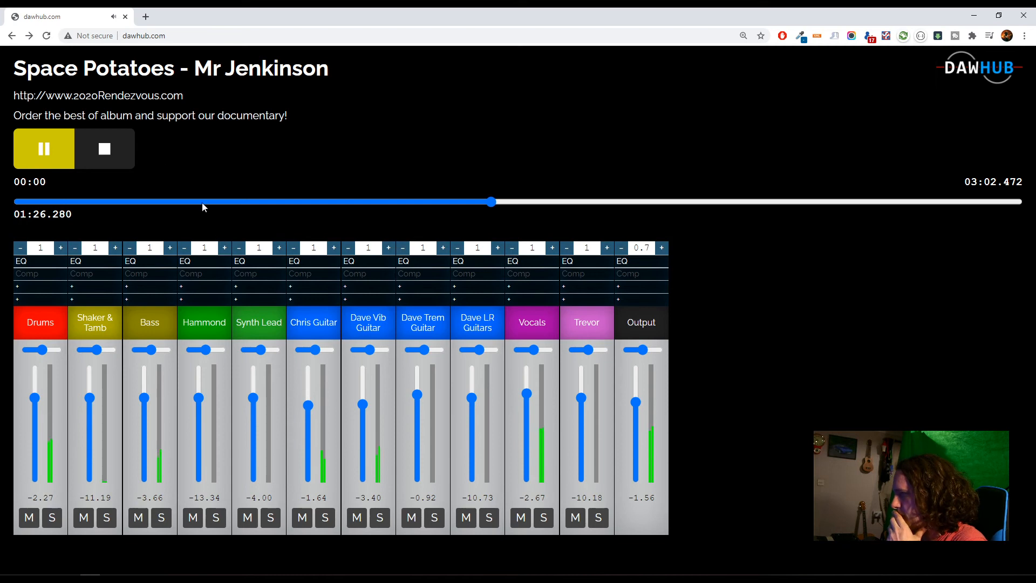
click(105, 142)
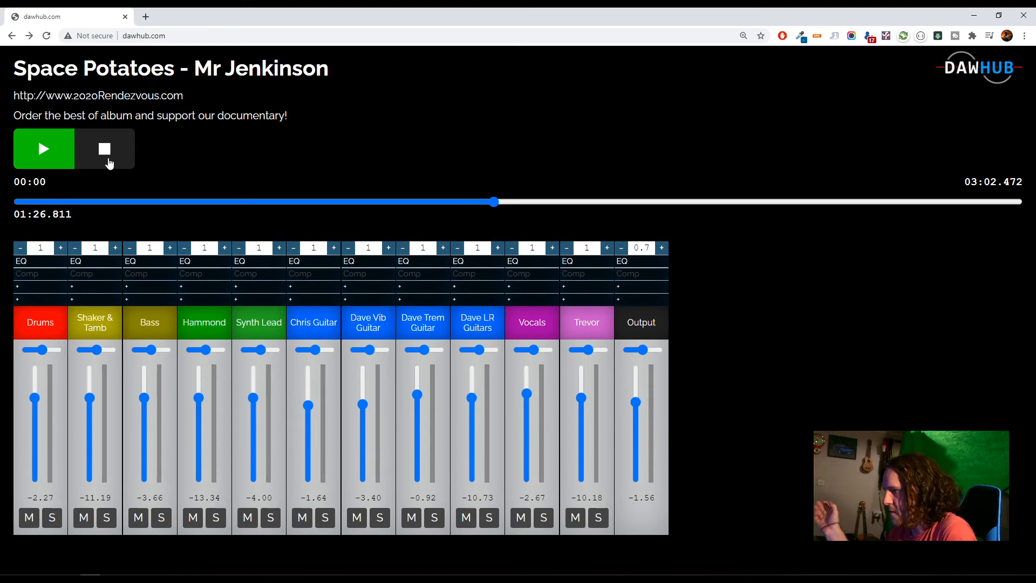
Step: Enable the compressor on the Output channel during playback, with a threshold of -23.60 and a ratio of 20:1
click(45, 150)
click(630, 274)
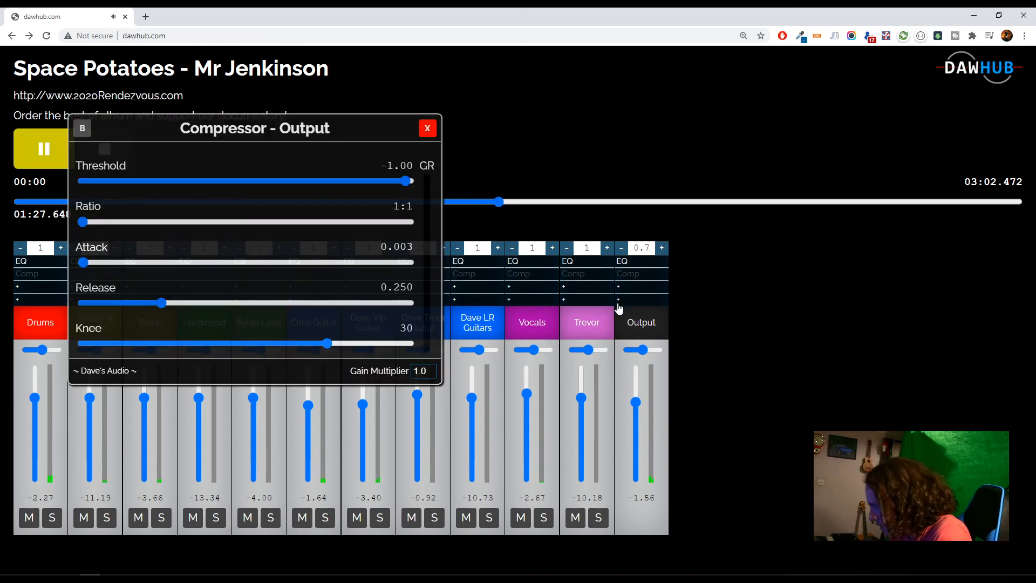
click(82, 129)
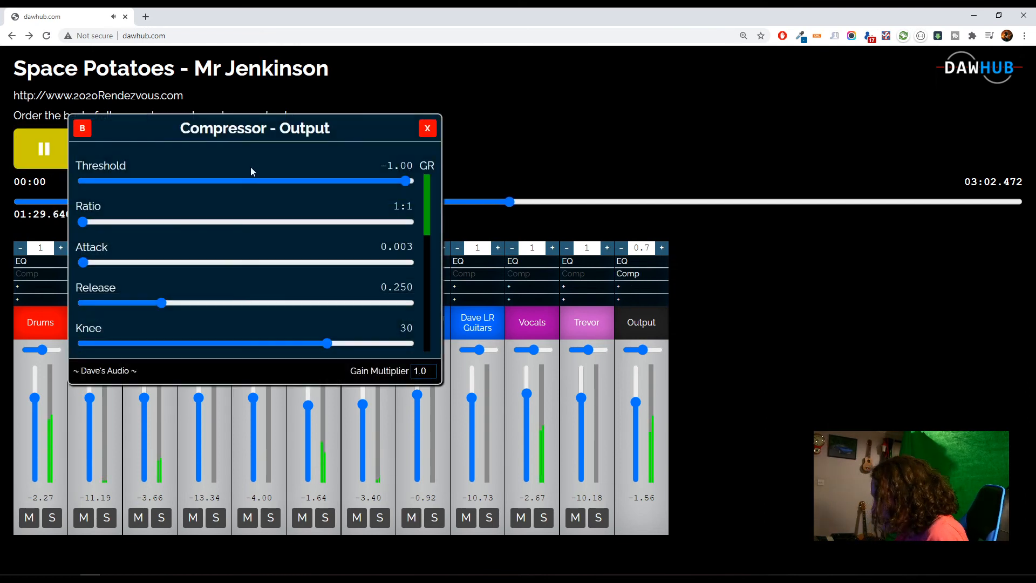
click(332, 181)
drag(82, 221, 410, 222)
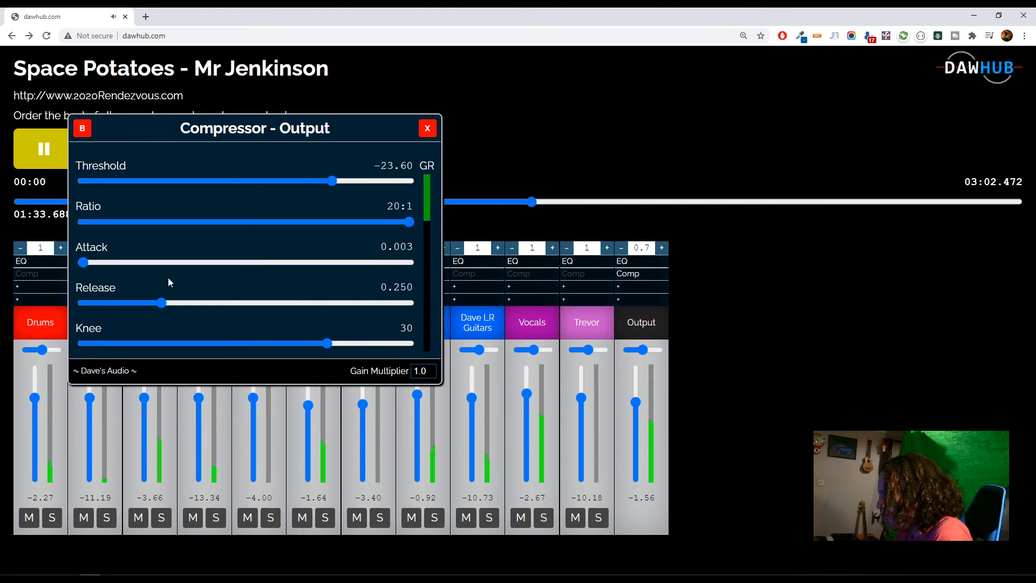
Step: Set the Output compressor's attack to 0.017, release to 0.426 and threshold to -56.60
drag(83, 263, 104, 262)
click(104, 303)
drag(104, 303, 103, 302)
drag(104, 262, 85, 262)
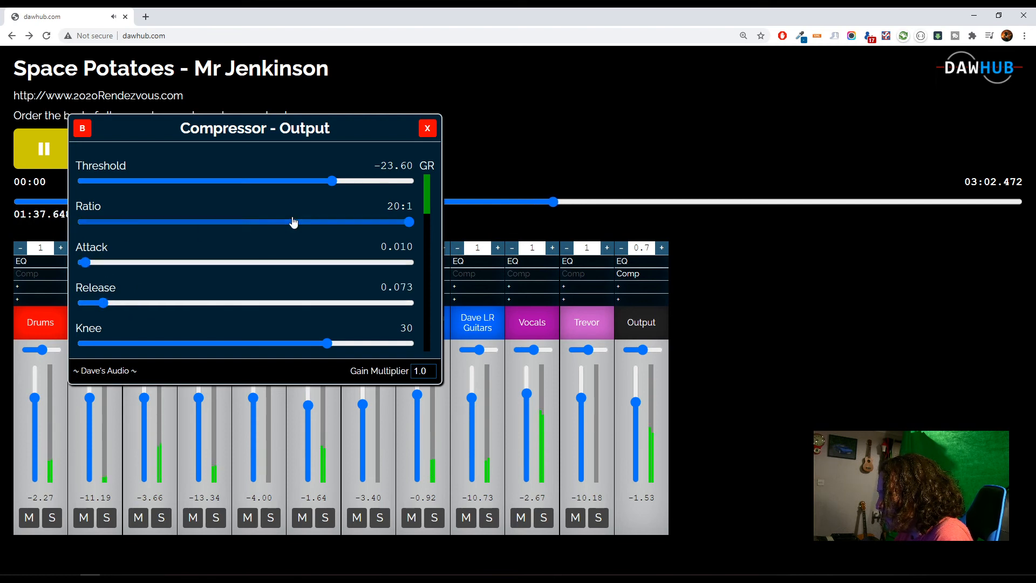
drag(332, 181, 225, 186)
drag(111, 303, 221, 309)
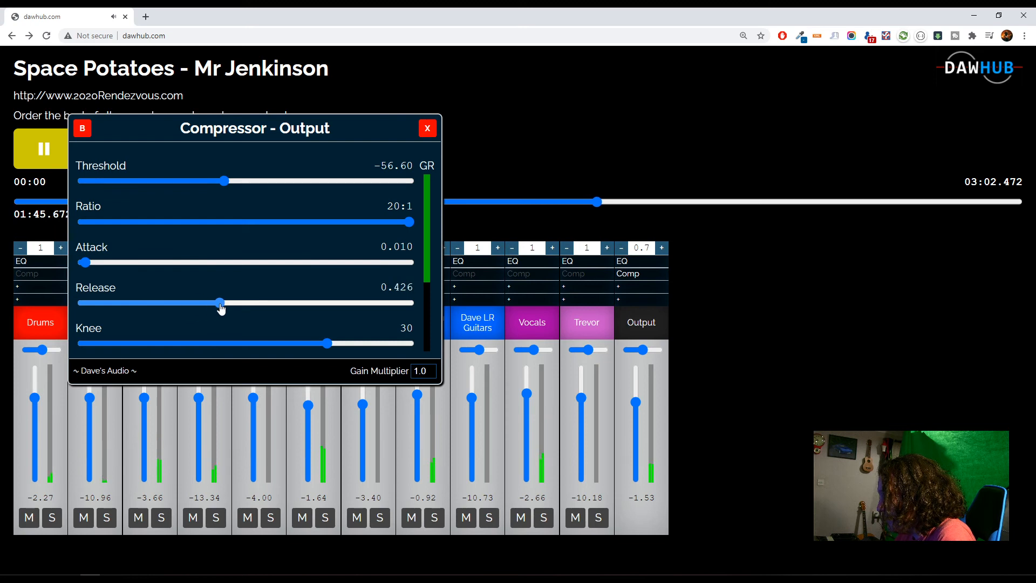
drag(85, 263, 87, 263)
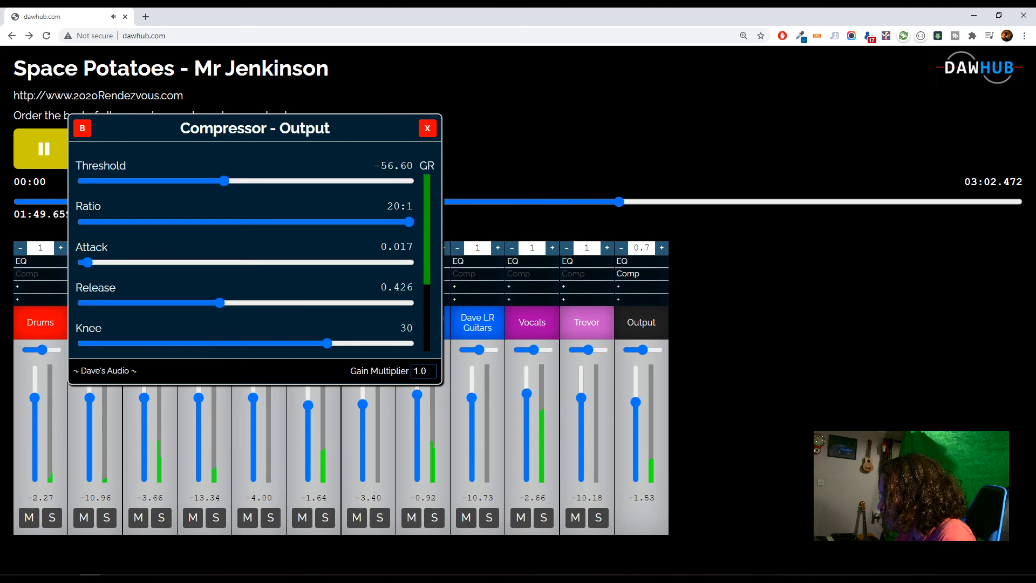
Step: Set the Output compressor's gain multiplier to 1.4 and threshold to -52.00, then pause playback and close the compressor
click(429, 371)
key(BackSpace)
text(4)
drag(224, 181, 242, 185)
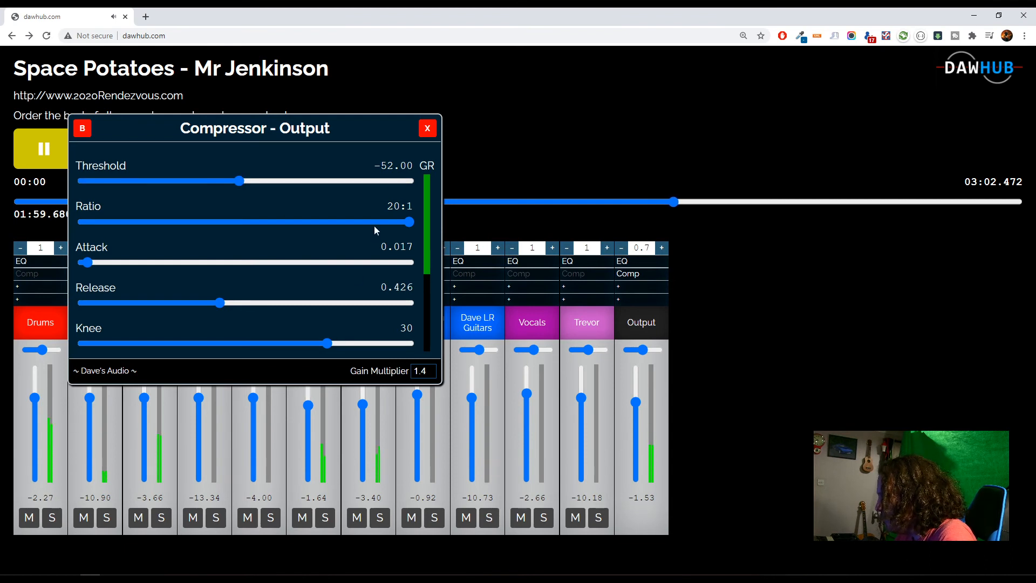
click(40, 151)
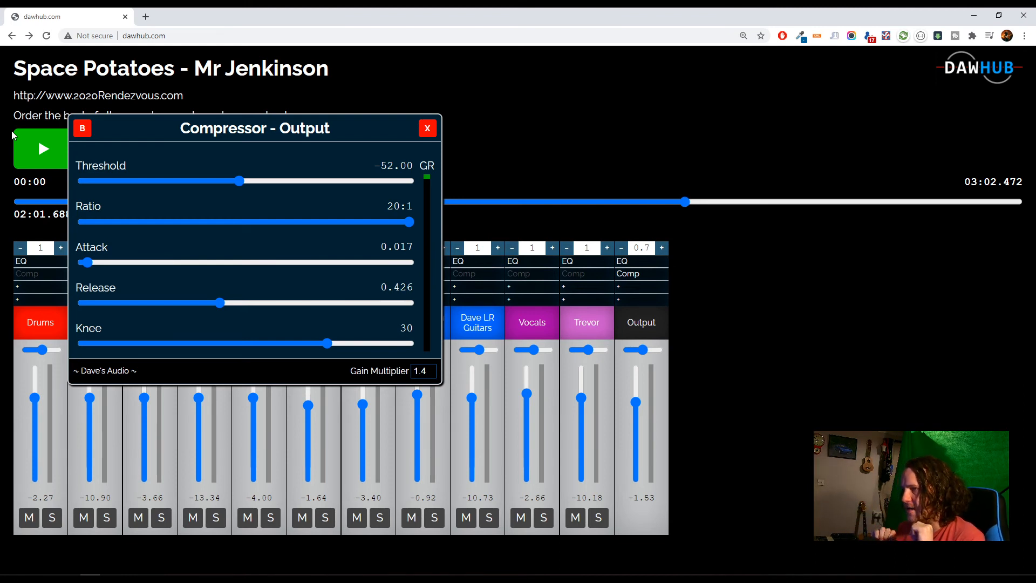
click(425, 130)
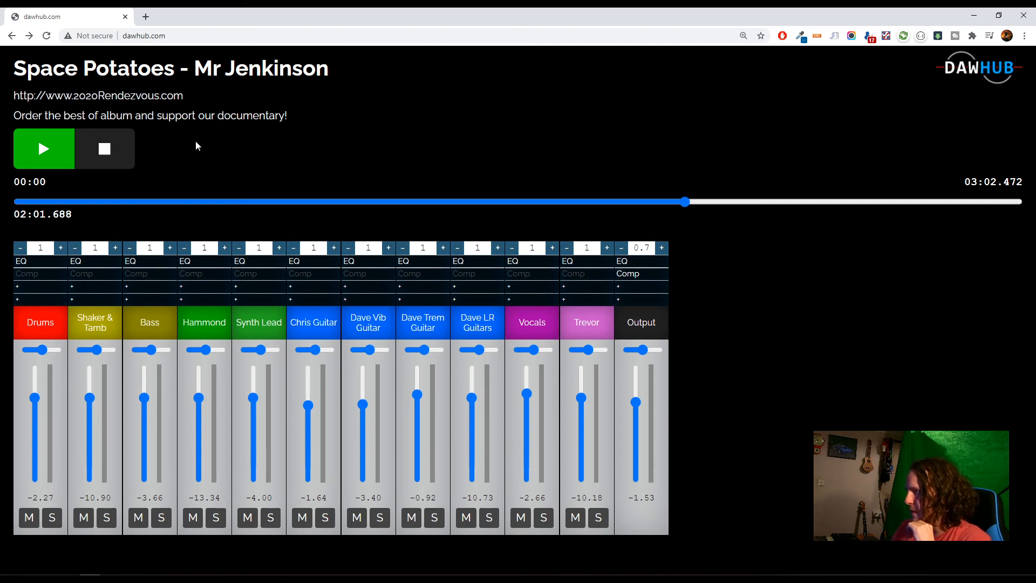
Step: Reload the site to return to the song selection and open "Pause For Thought" by Juice
drag(685, 201, 749, 201)
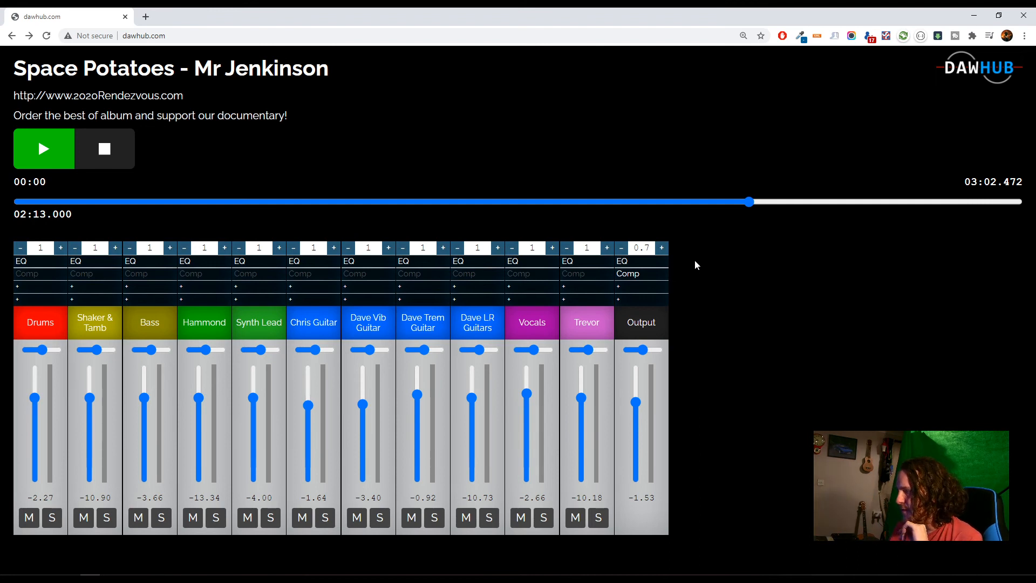
click(143, 202)
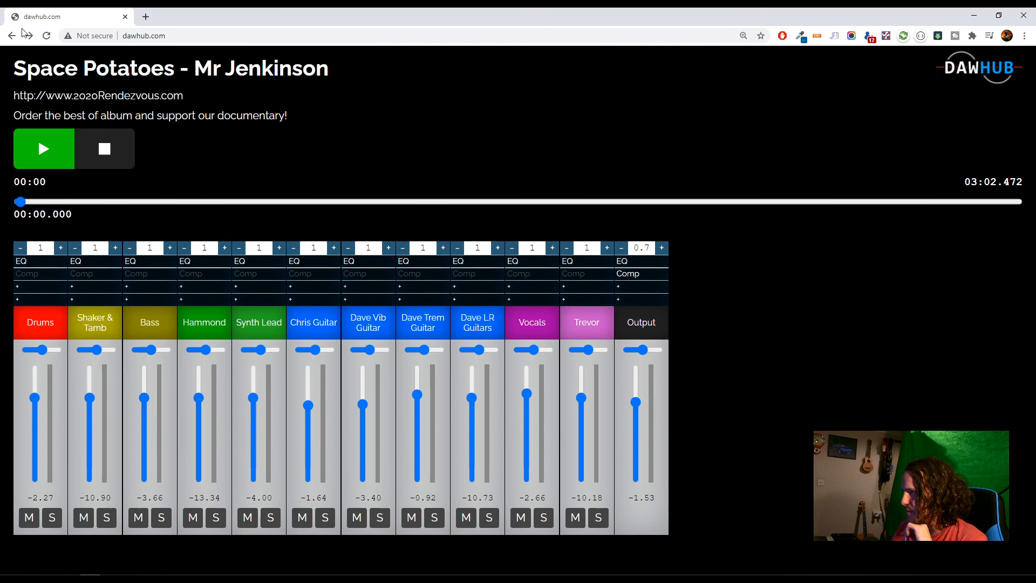
click(46, 35)
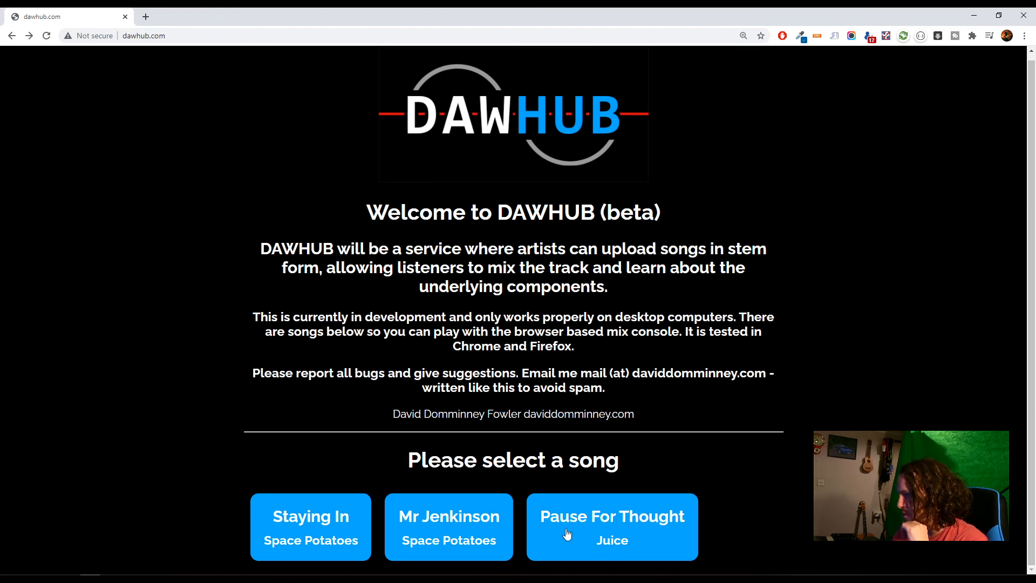
click(611, 521)
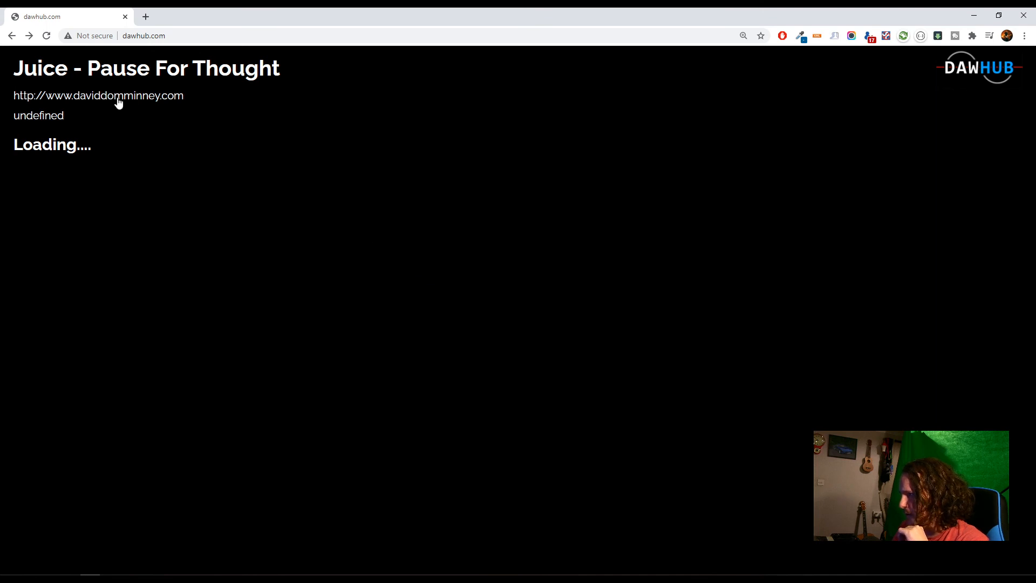
drag(73, 114, 15, 121)
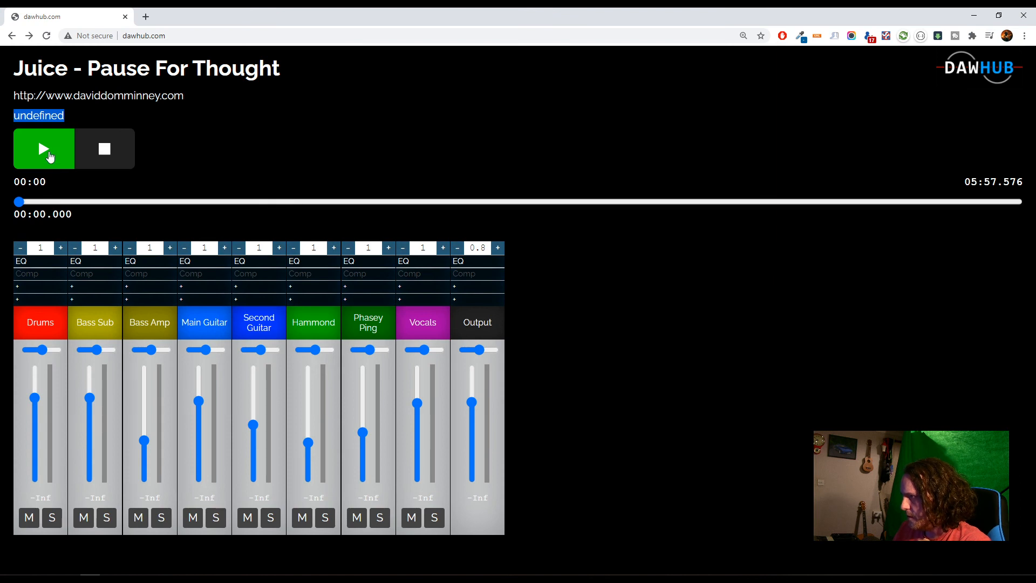
Step: Play "Pause For Thought", pausing and resuming it, and raise the Main Guitar fader slightly
click(50, 157)
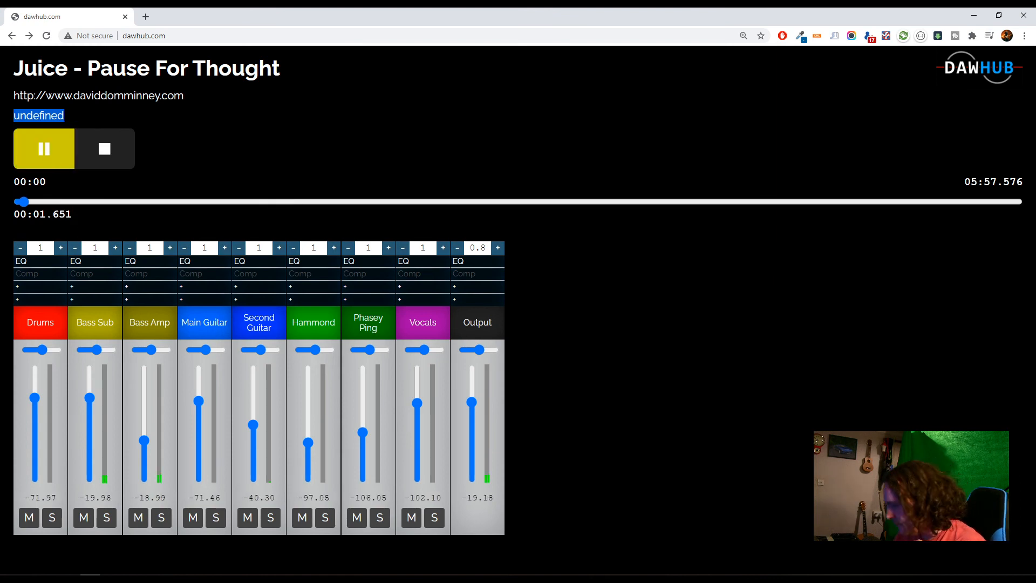
click(57, 160)
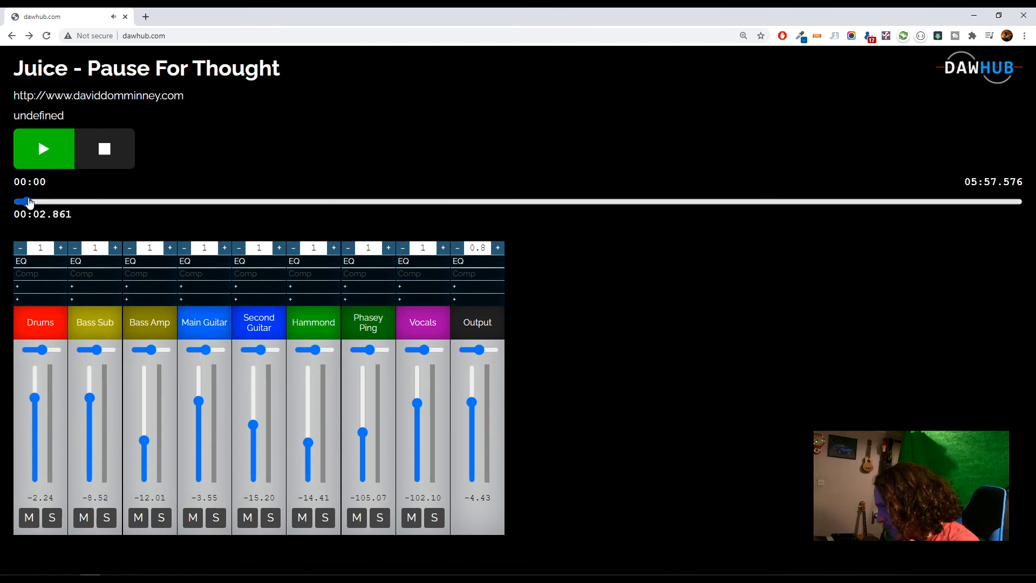
click(45, 150)
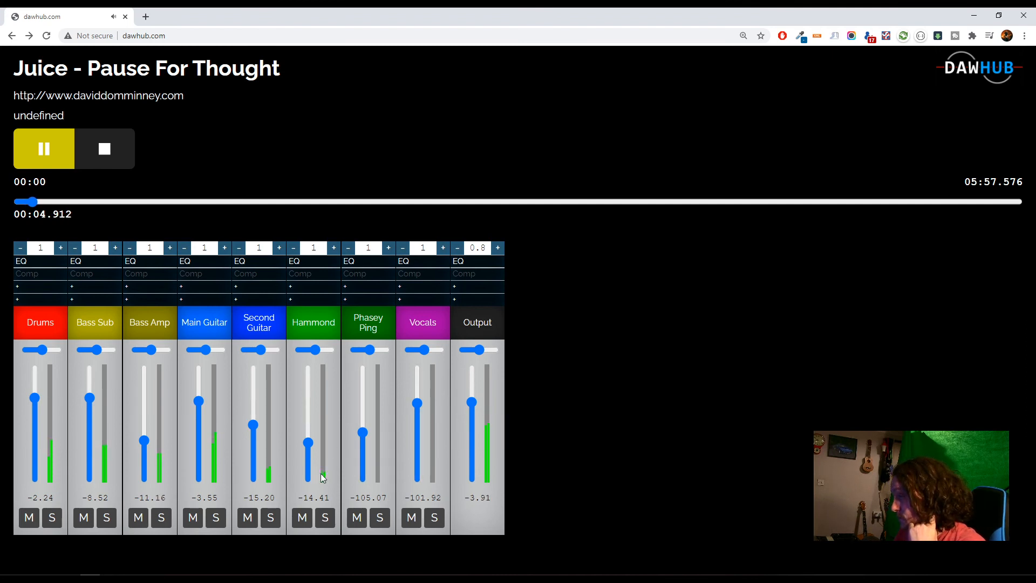
mouse_move(198, 397)
mouse_down()
mouse_move(201, 415)
mouse_move(199, 397)
mouse_up()
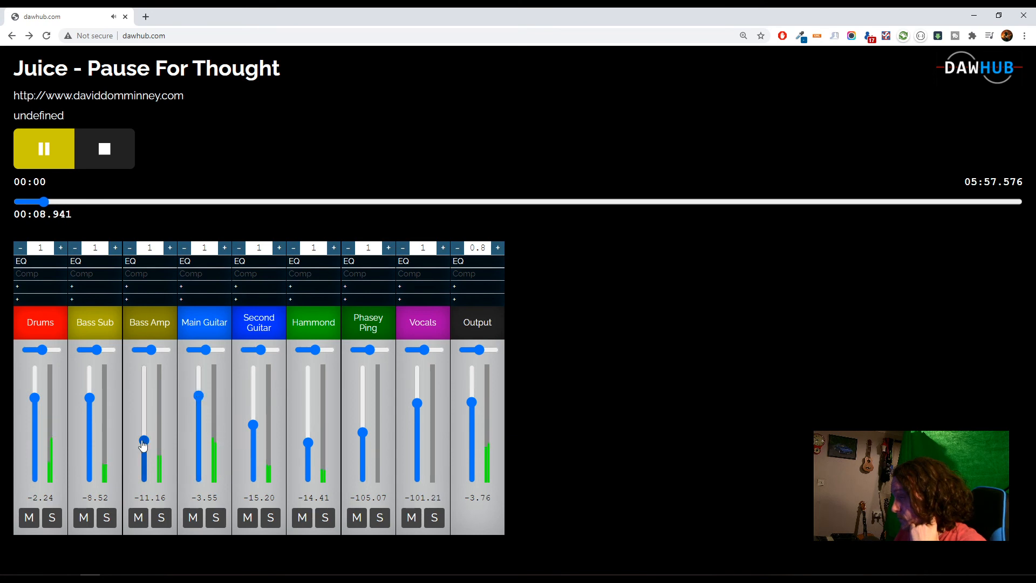
click(69, 160)
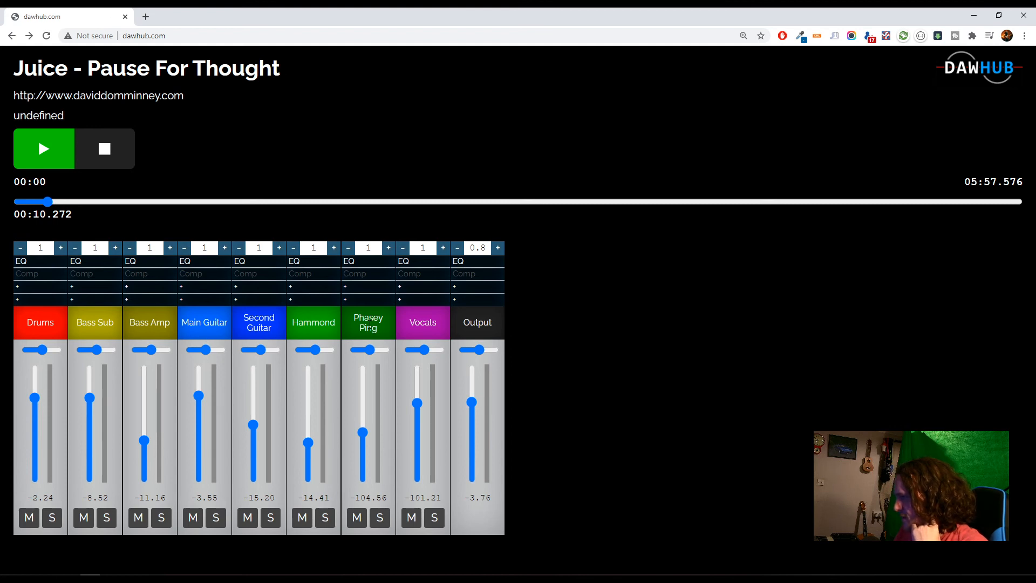
click(45, 152)
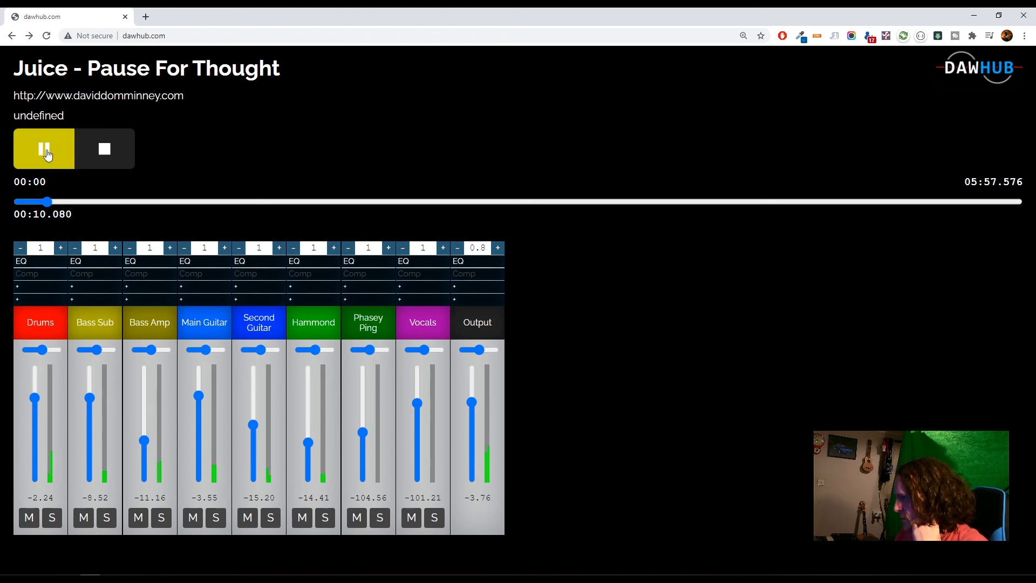
Step: Solo the Drums, Bass Sub and Bass Amp in turn, ending with only Bass Sub and Bass Amp soloed
click(53, 518)
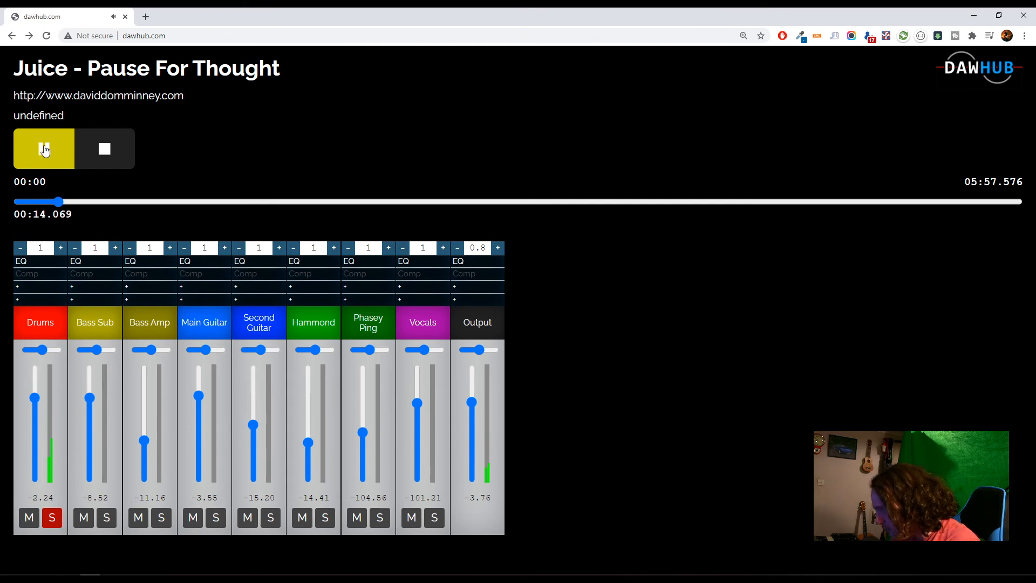
click(107, 518)
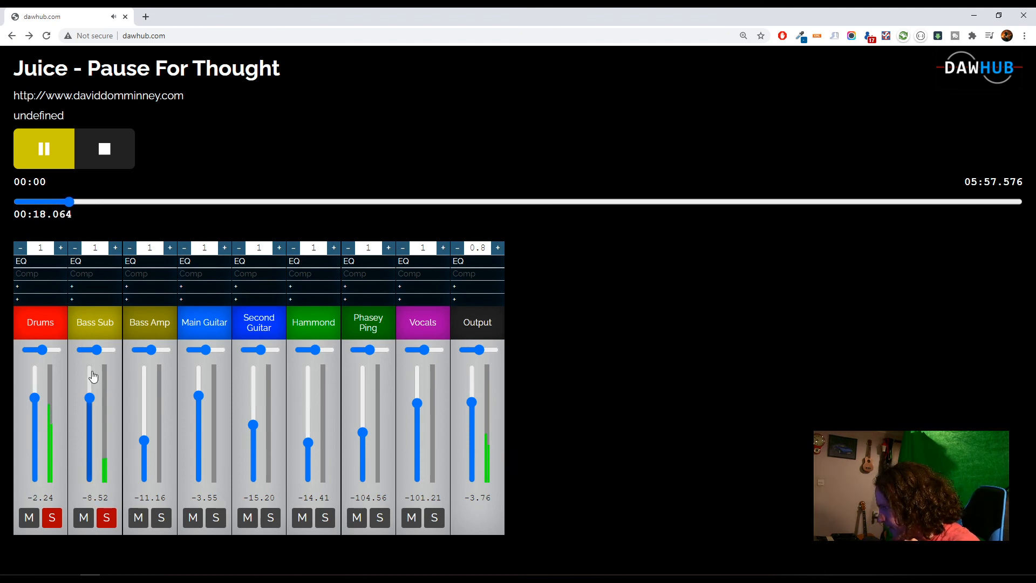
click(161, 518)
click(106, 518)
click(50, 519)
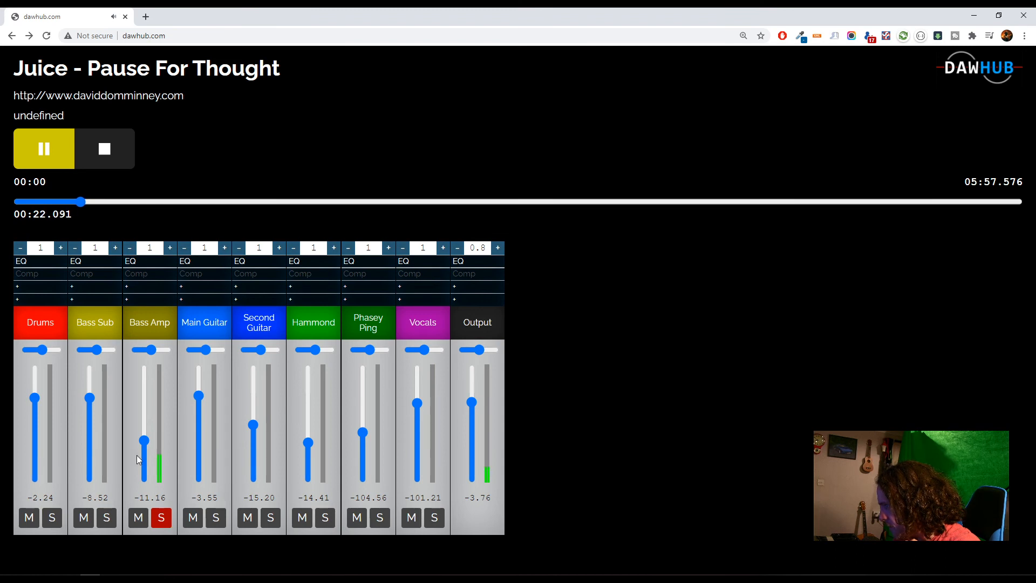
click(106, 518)
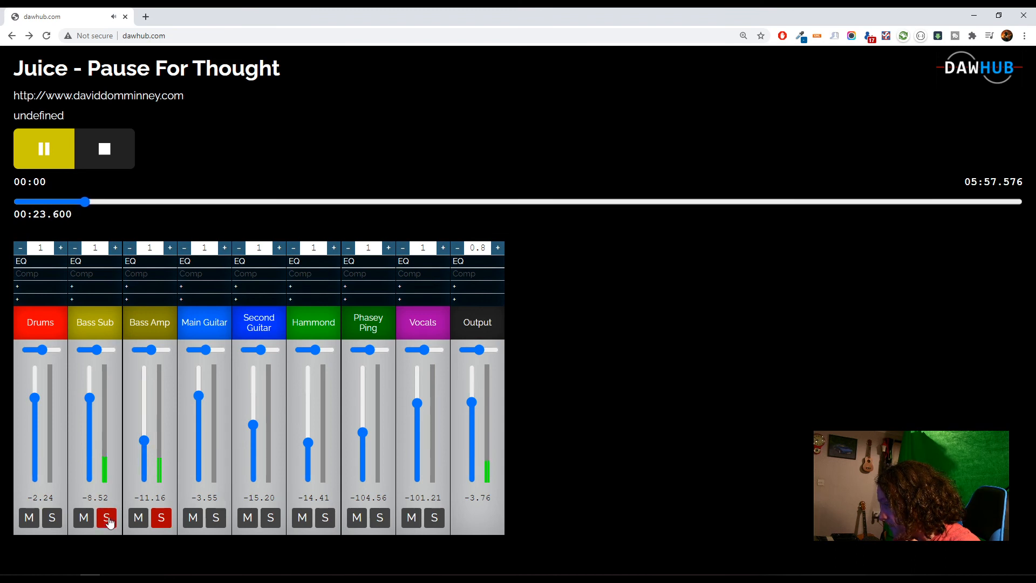
Step: Add Drums and Main Guitar to the solo, and unsolo Bass Amp, Bass Sub and Drums to leave only Main Guitar
click(52, 518)
click(216, 518)
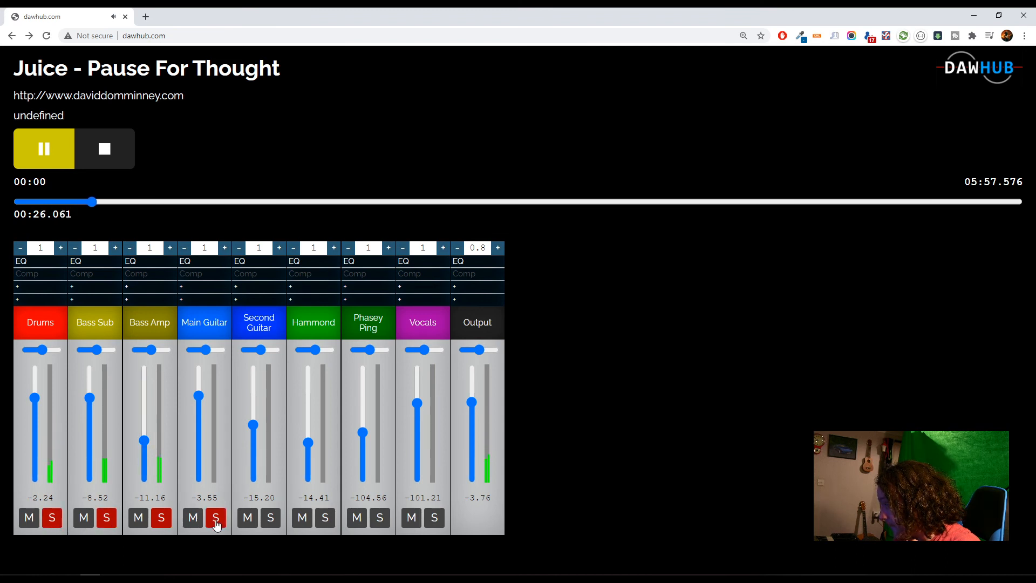
click(160, 518)
click(107, 518)
click(52, 518)
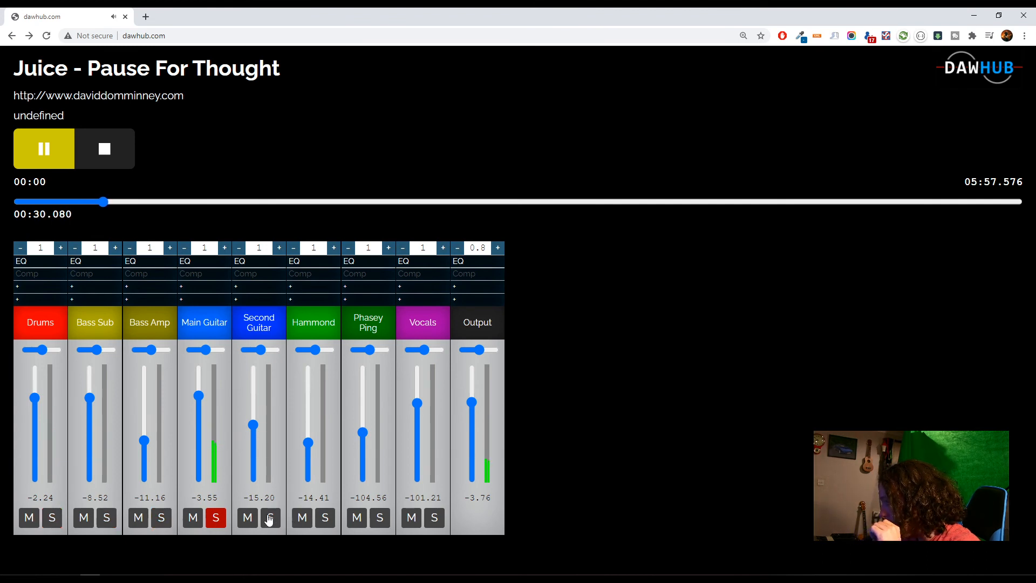
Step: Switch the solo from Main Guitar to Second Guitar and lower the Second Guitar fader slightly
click(216, 518)
click(270, 518)
mouse_move(253, 424)
mouse_down()
mouse_move(254, 385)
mouse_move(253, 427)
mouse_up()
Step: Switch the solo from Second Guitar to Hammond, raise the Hammond fader well up, unsolo it and settle the fader midway back down
click(325, 518)
click(271, 519)
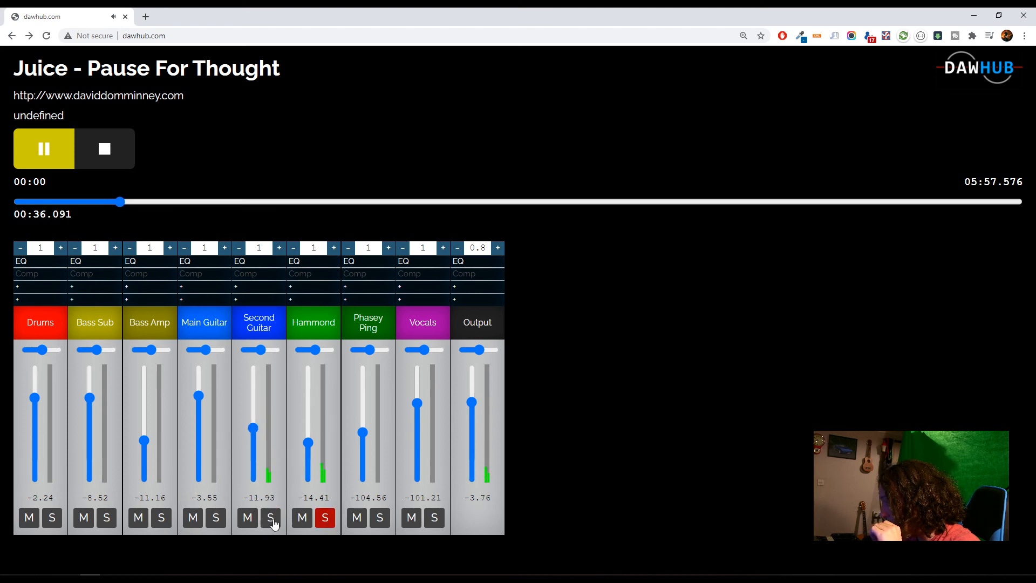
drag(308, 446, 310, 413)
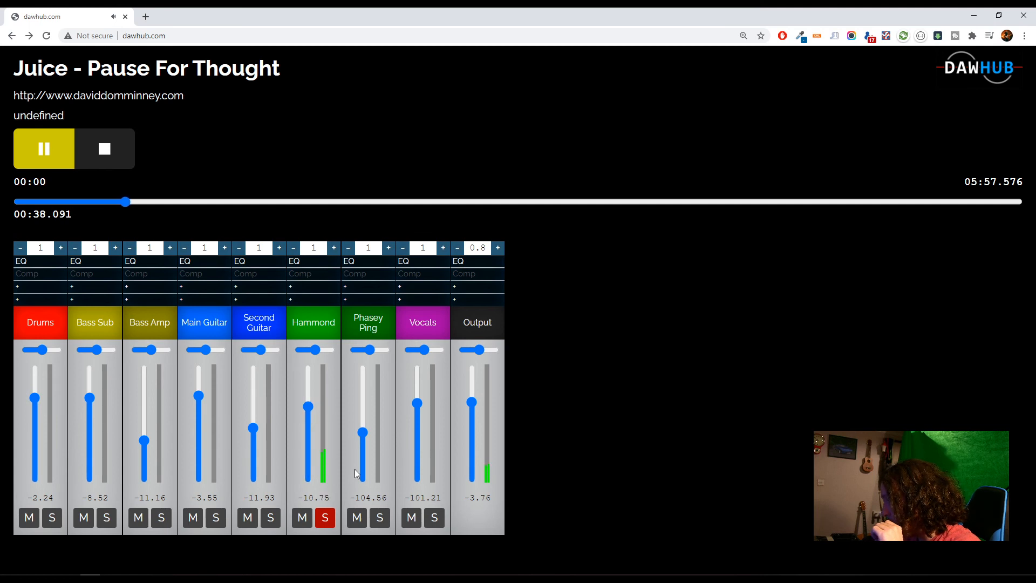
click(324, 518)
drag(308, 406, 308, 426)
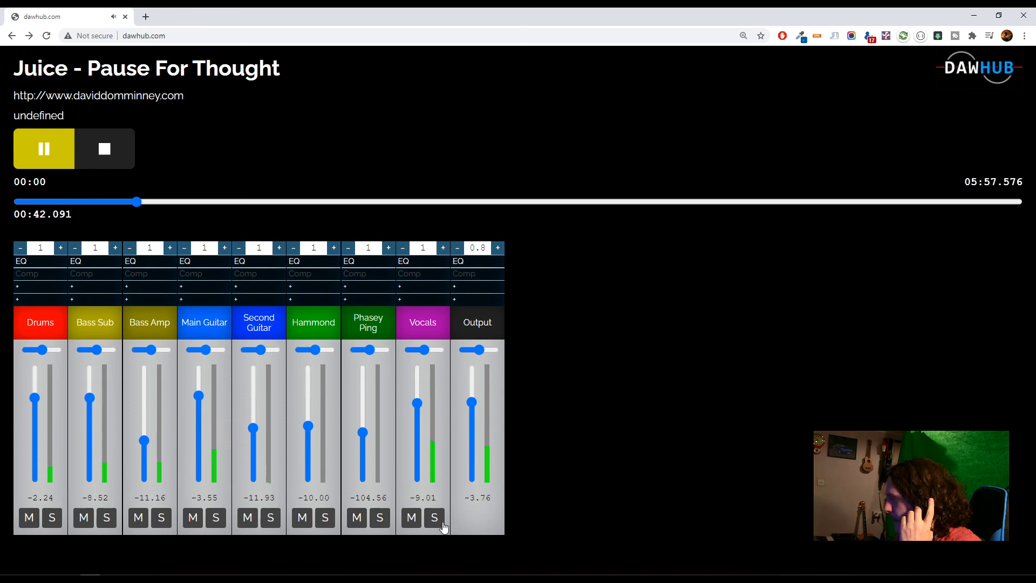
Step: Audition the Vocals soloed and in the full mix, skip playback ahead to just before 01:20 and briefly solo the Vocals again
click(436, 519)
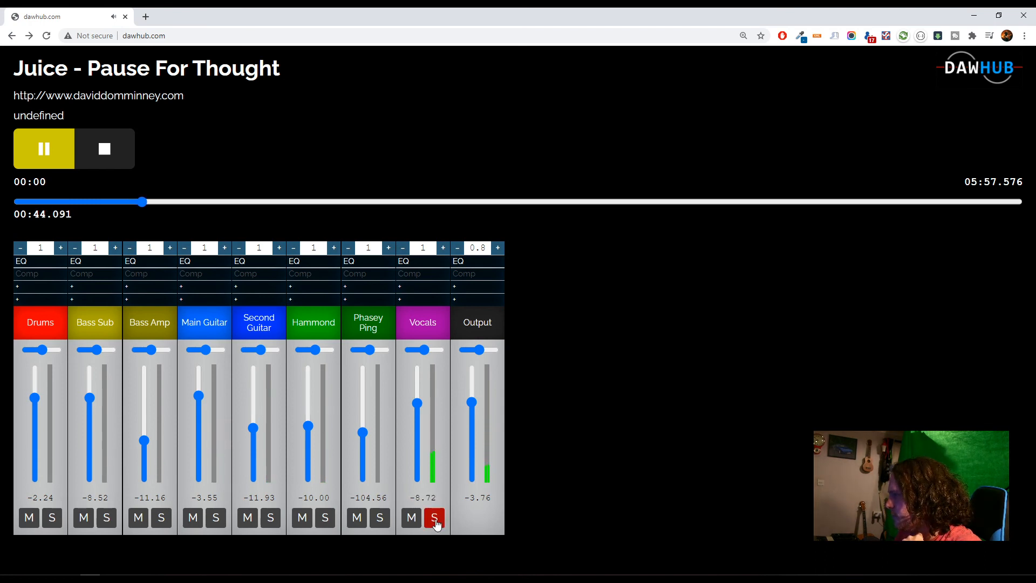
click(436, 520)
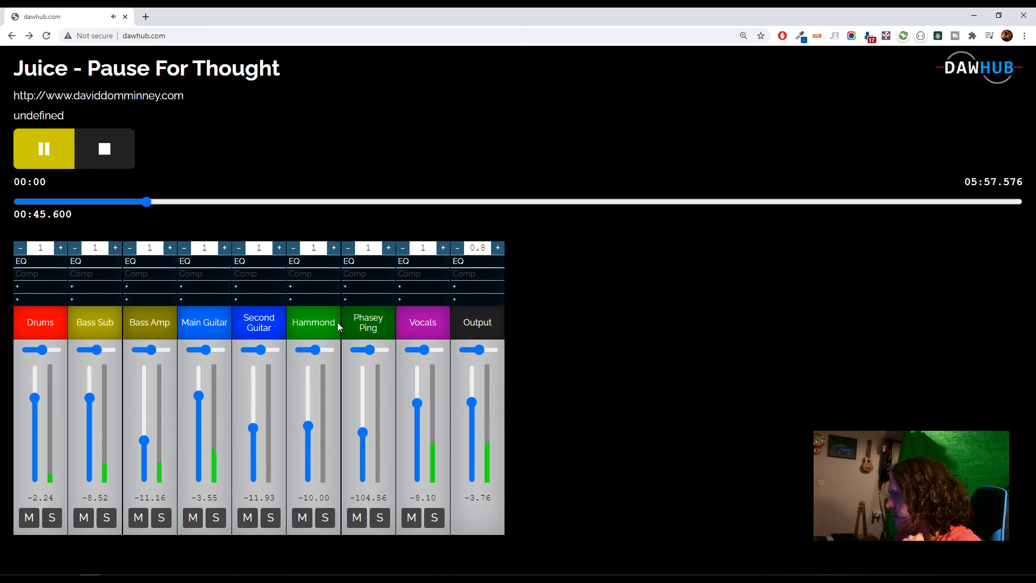
click(232, 203)
click(437, 521)
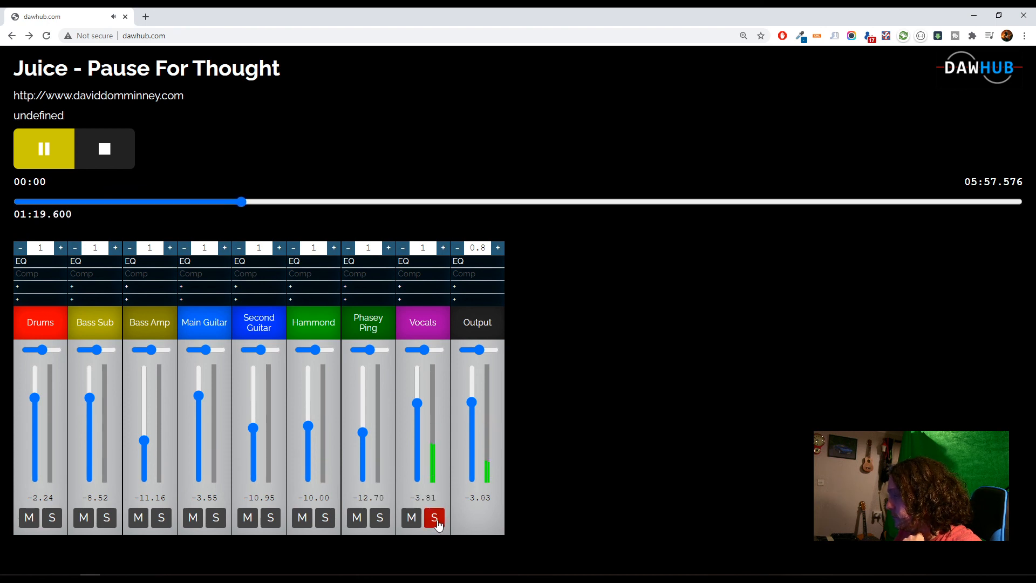
click(436, 521)
Step: Solo Phasey Ping, raise its fader slightly, unsolo it and trim the fader down a touch in the full mix
click(380, 518)
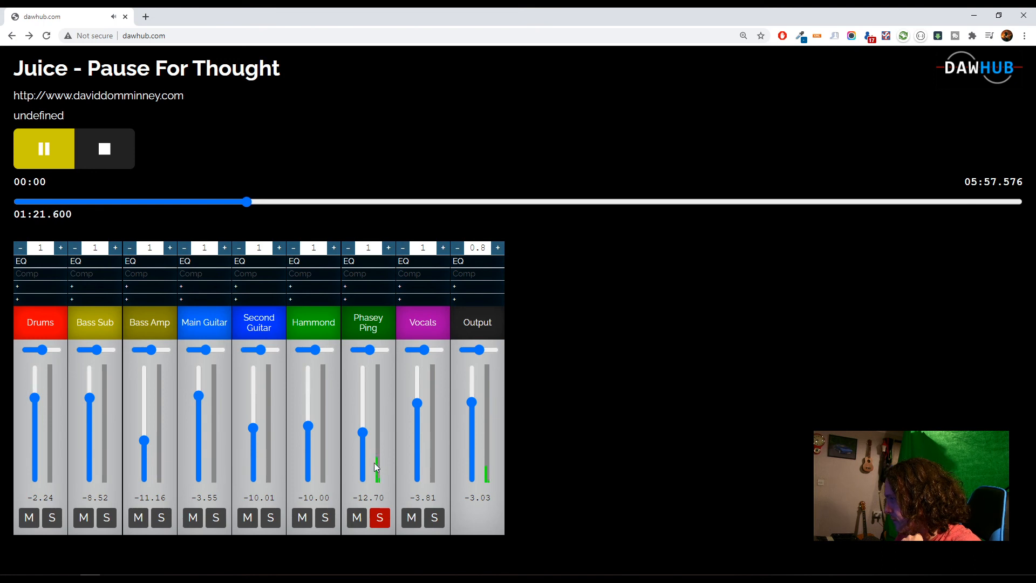
drag(362, 432, 364, 422)
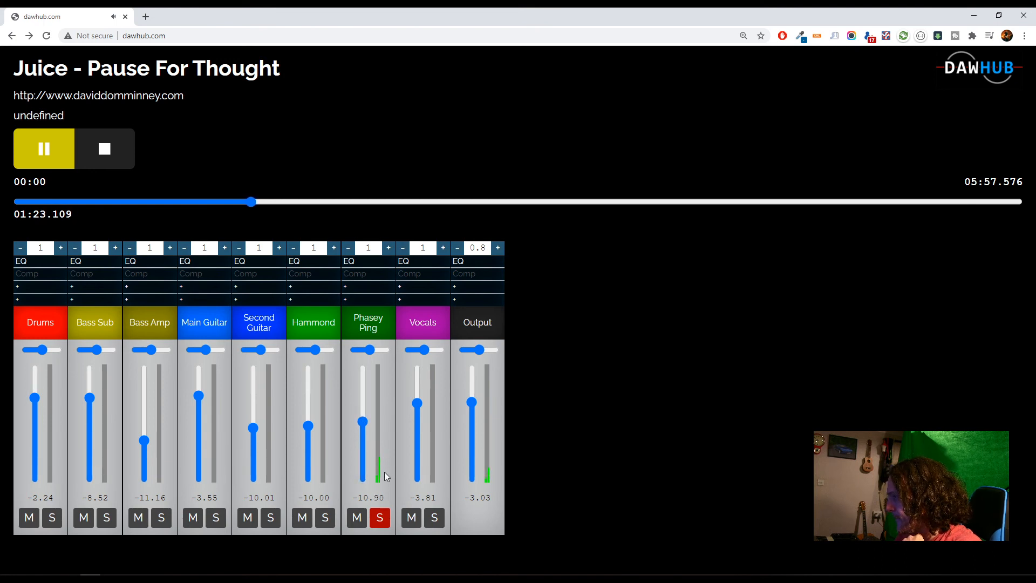
click(381, 519)
drag(362, 422, 363, 425)
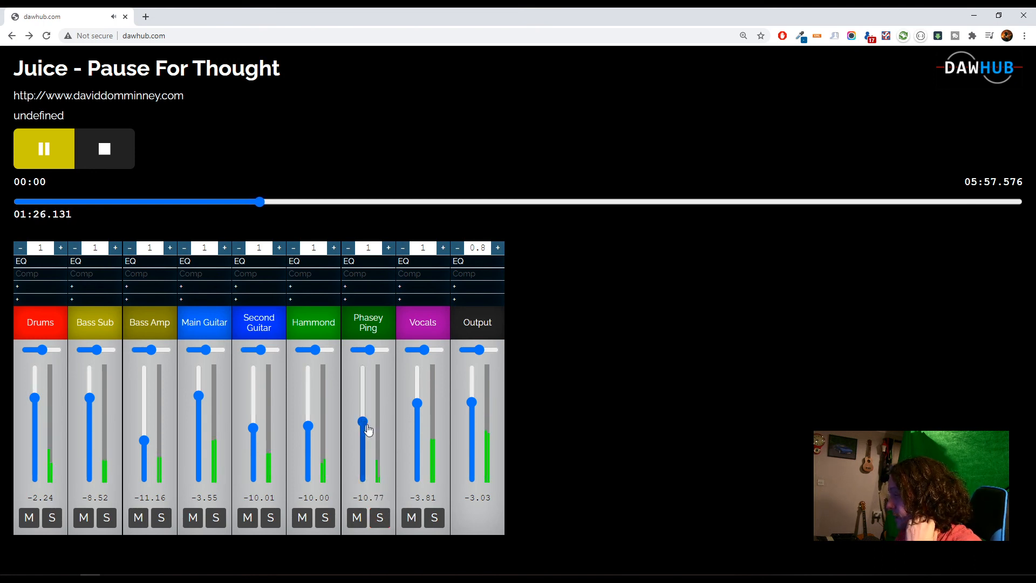
Step: Pause and resume playback, and lower the Main Guitar fader slightly
click(54, 151)
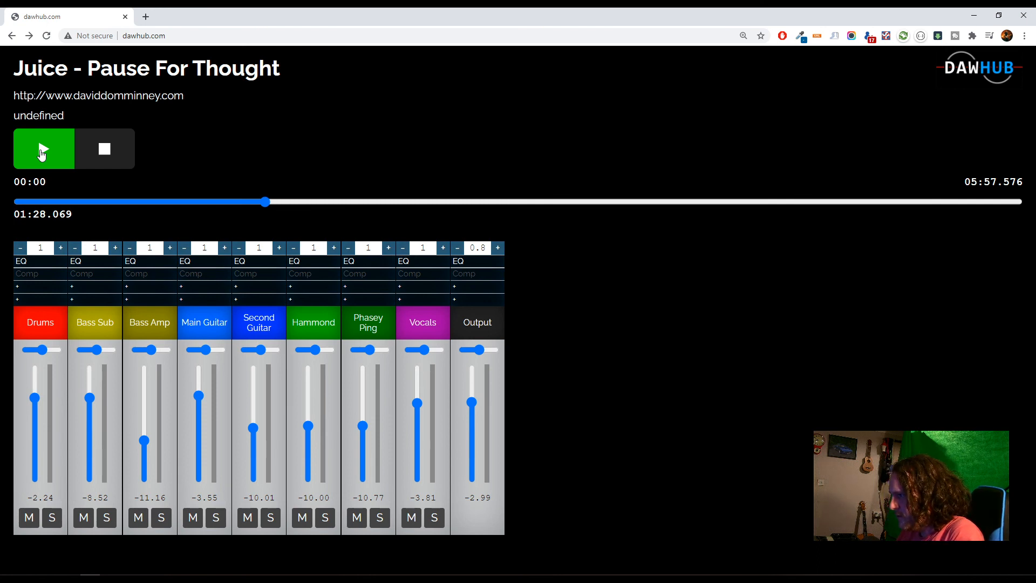
click(42, 155)
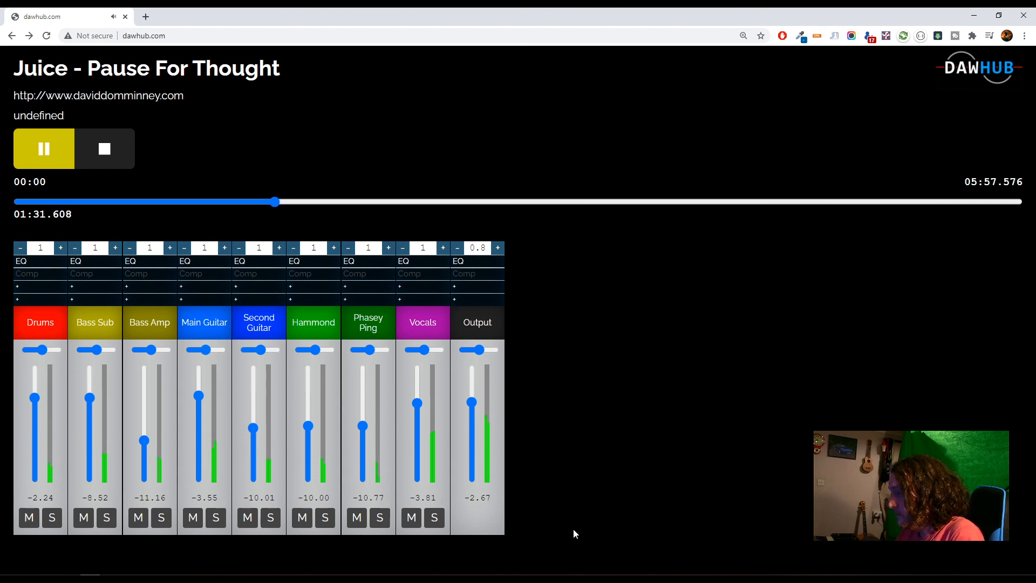
drag(200, 399, 200, 404)
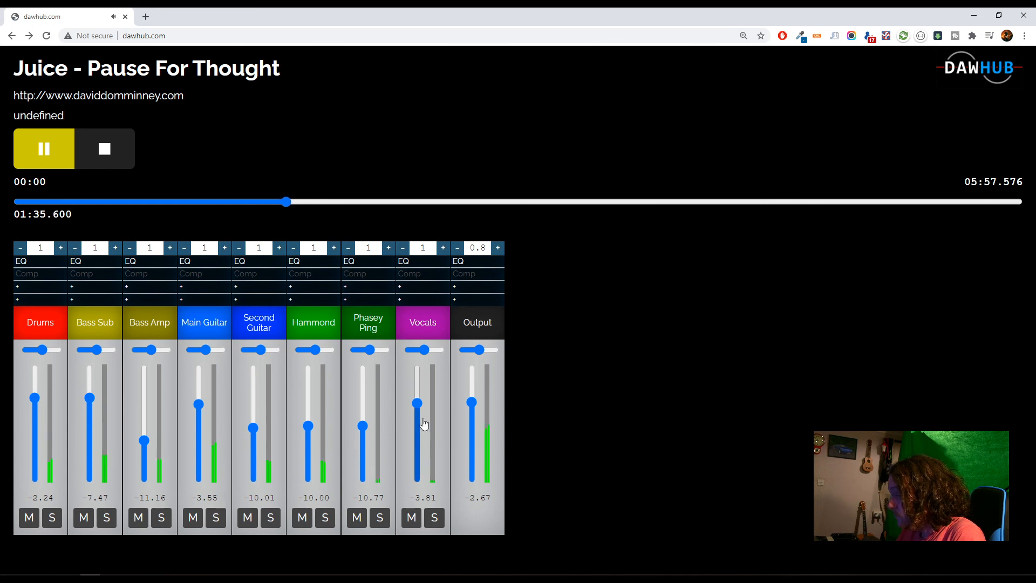
Step: Set the Output EQ's 500 Hz band to frequency 471, Q 0.57 and gain -2.9, close the EQ and pause playback
click(475, 264)
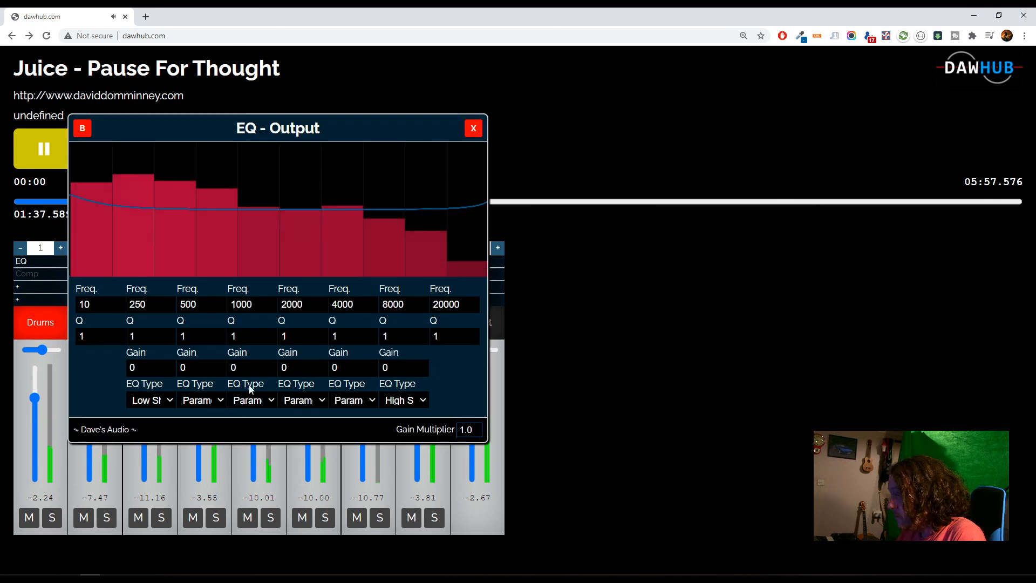
click(203, 338)
scroll(203, 339, down, 9)
drag(201, 367, 198, 416)
drag(200, 336, 197, 313)
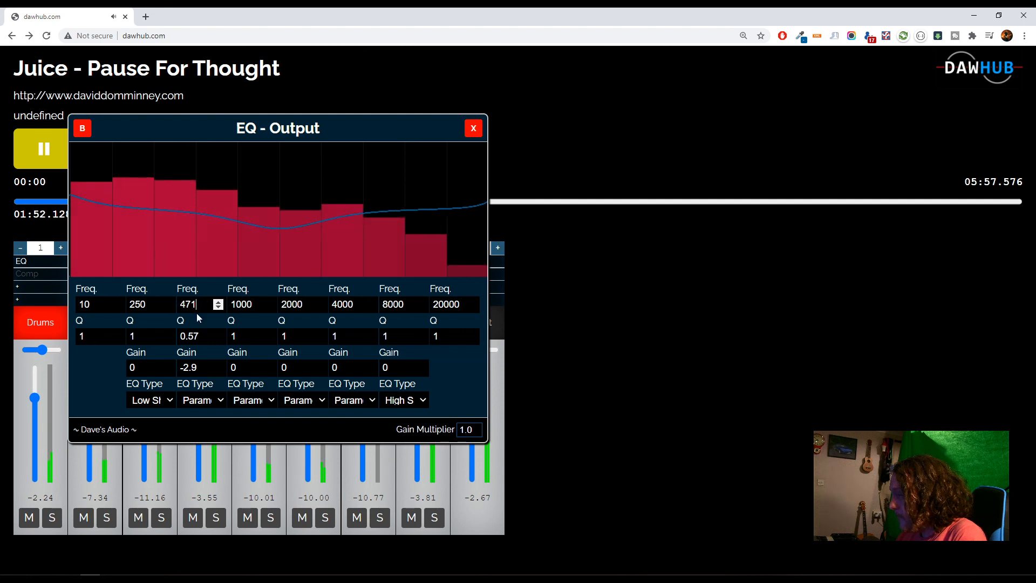
click(473, 128)
click(50, 148)
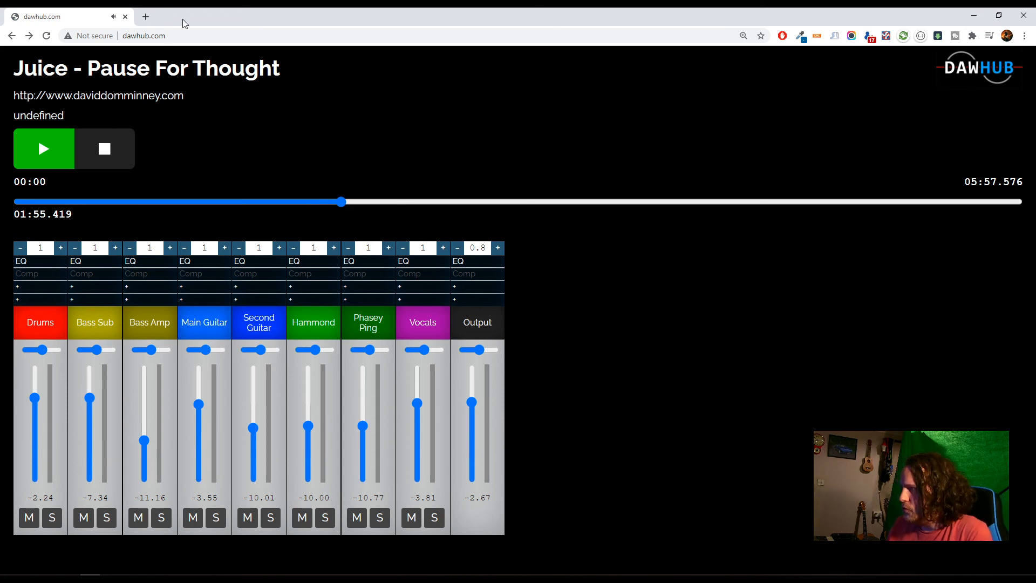
Step: Reload the site to return to the song selection, highlight "DAWHUB (beta)" in the welcome heading and clear the highlight
click(46, 35)
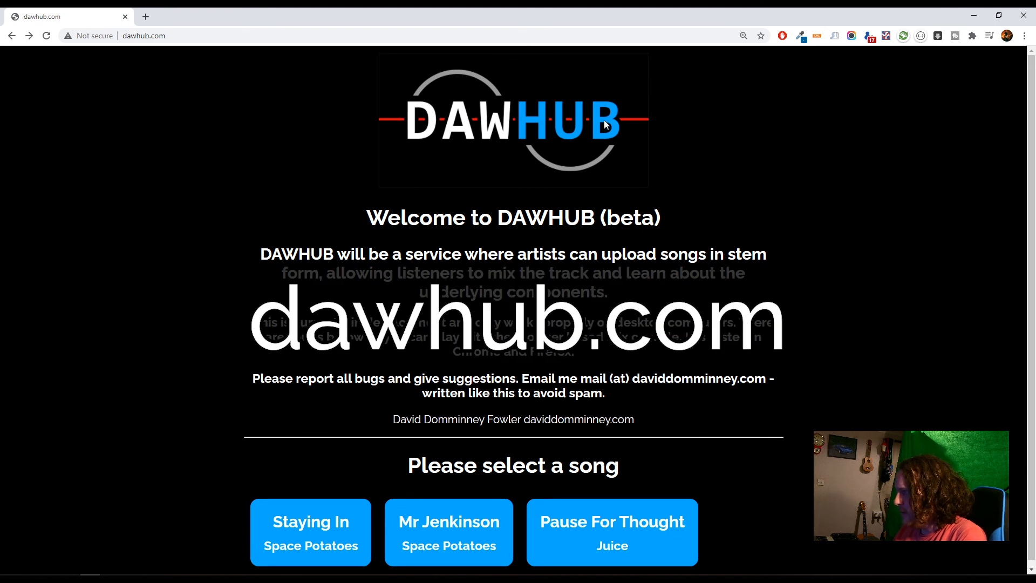
drag(502, 217, 664, 235)
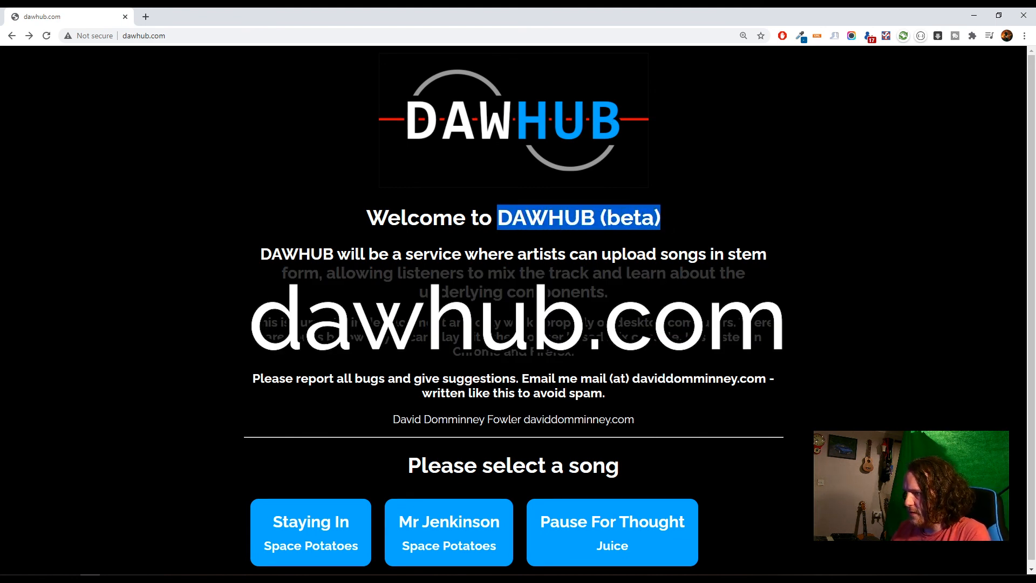
click(482, 337)
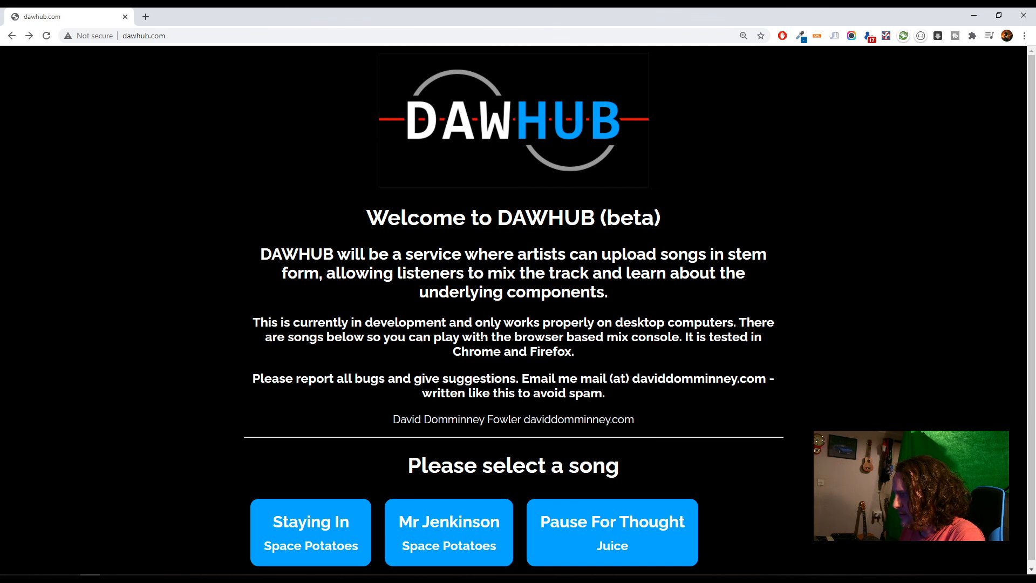
scroll(545, 438, down, 1)
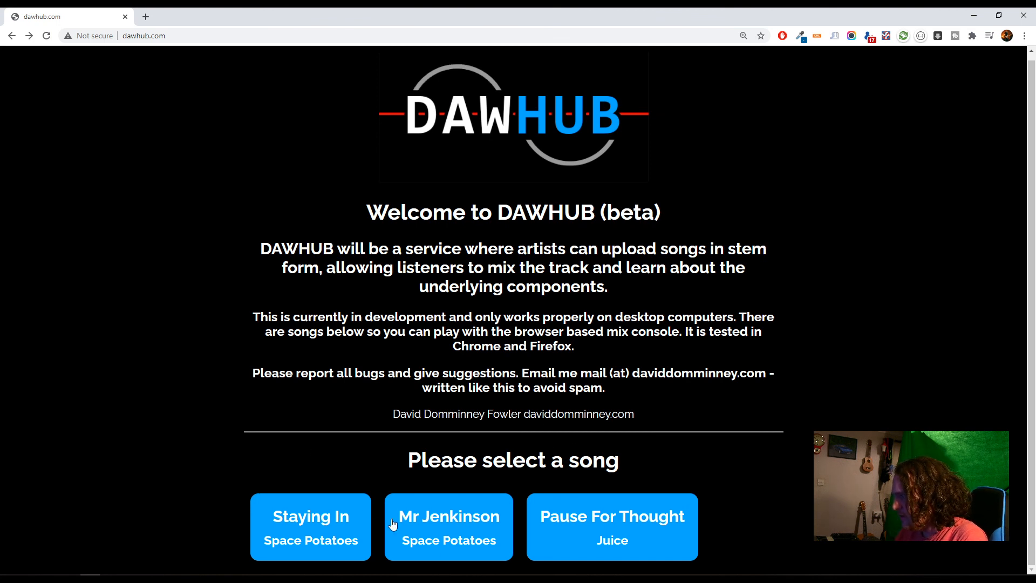